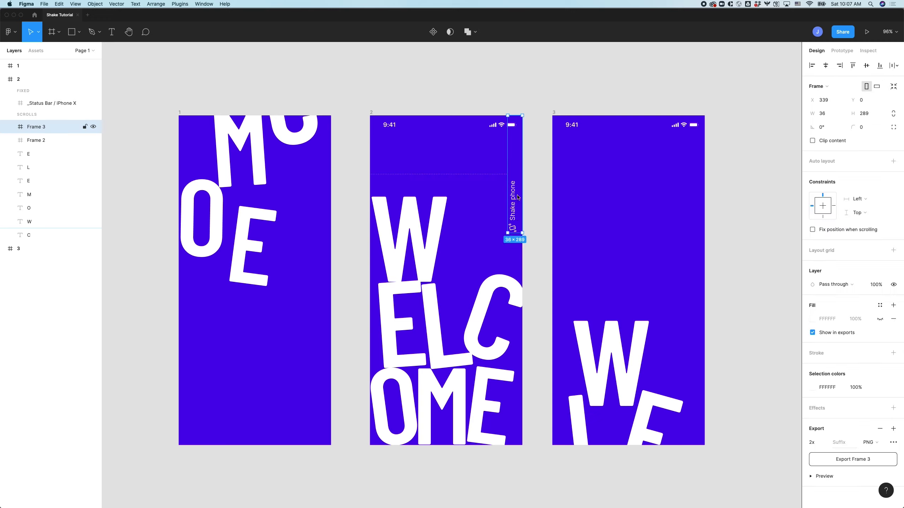
# Rename the frame holding the vertical shake-phone label in screen 2 as "Shake Phone".
pyautogui.click(436, 122)
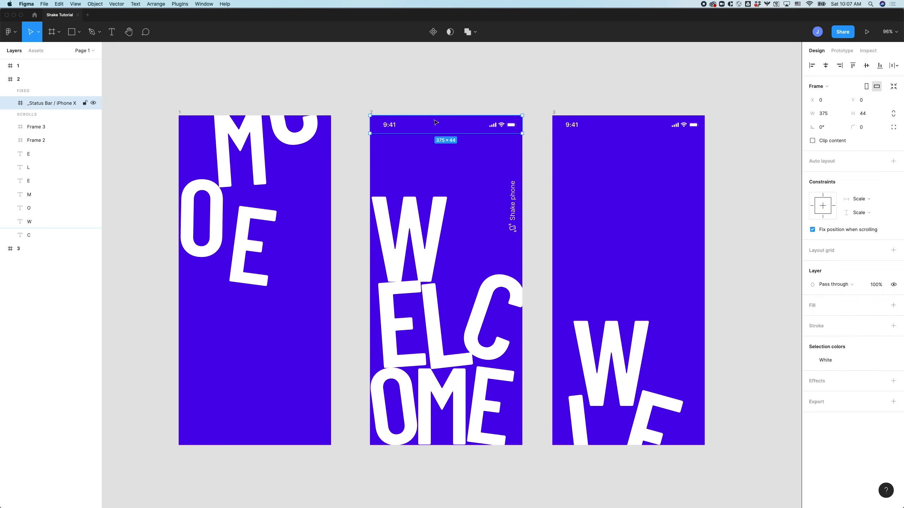
pyautogui.click(472, 170)
pyautogui.click(509, 184)
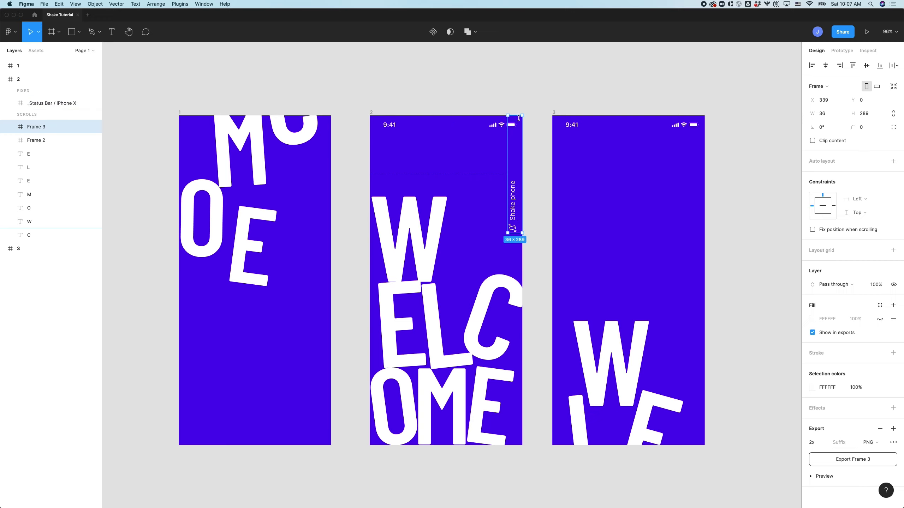
pyautogui.moveTo(514, 116)
pyautogui.mouseDown()
pyautogui.moveTo(514, 154)
pyautogui.moveTo(515, 114)
pyautogui.mouseUp()
pyautogui.doubleClick(52, 130)
pyautogui.write('Shake ')
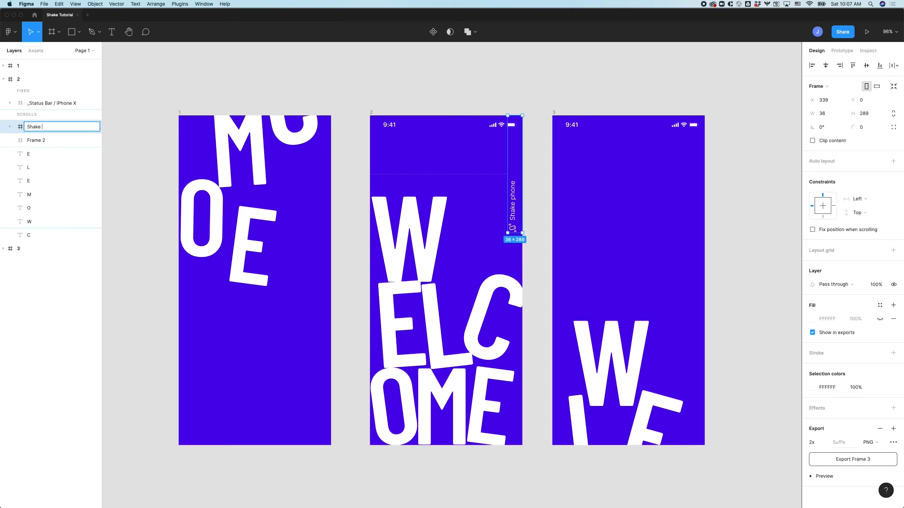
pyautogui.write('Phone')
pyautogui.press('Return')
pyautogui.click(309, 95)
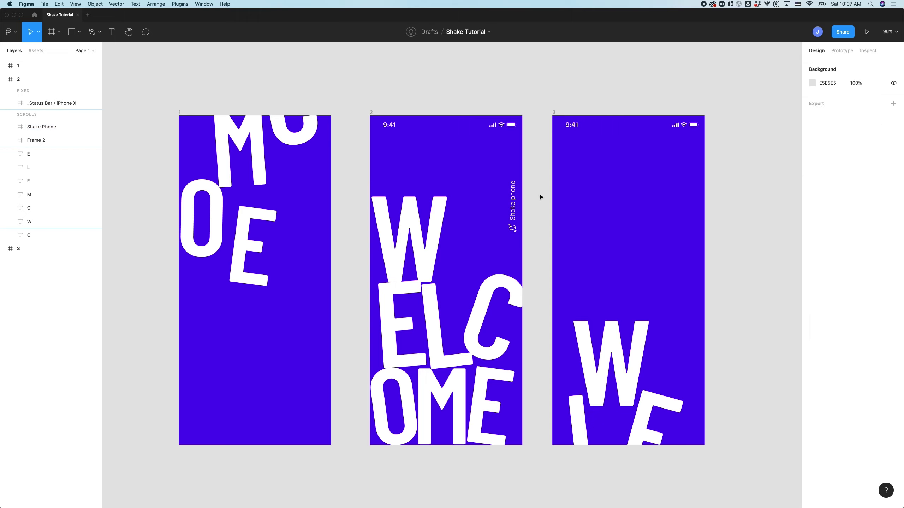
# Export the Shake Phone frame and screen 3's Status bar together as 2x PNG files to the Desktop.
pyautogui.click(509, 193)
pyautogui.keyDown('shift'); pyautogui.click(623, 127); pyautogui.keyUp('shift')
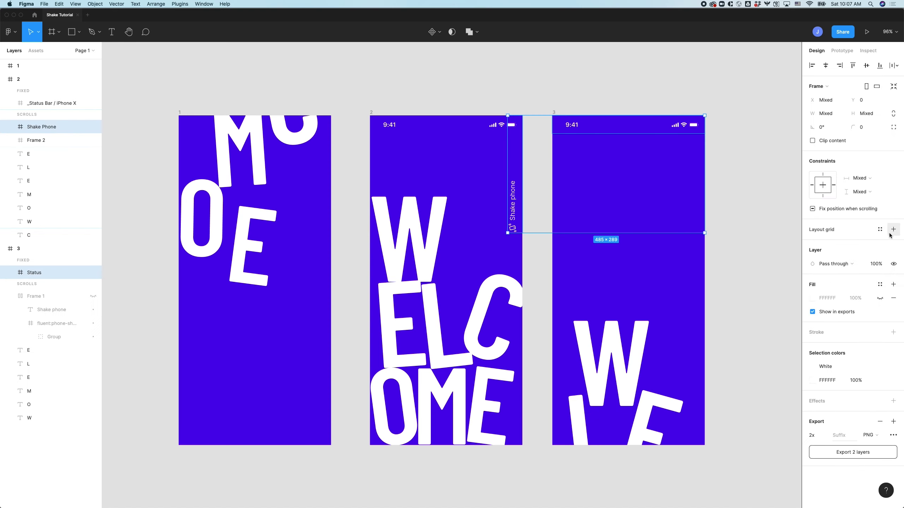
pyautogui.click(828, 449)
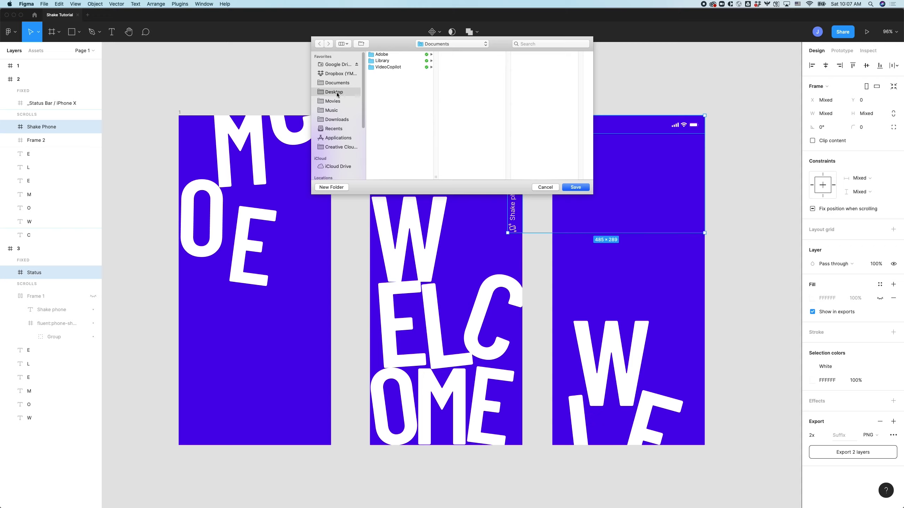
pyautogui.click(336, 92)
pyautogui.click(576, 187)
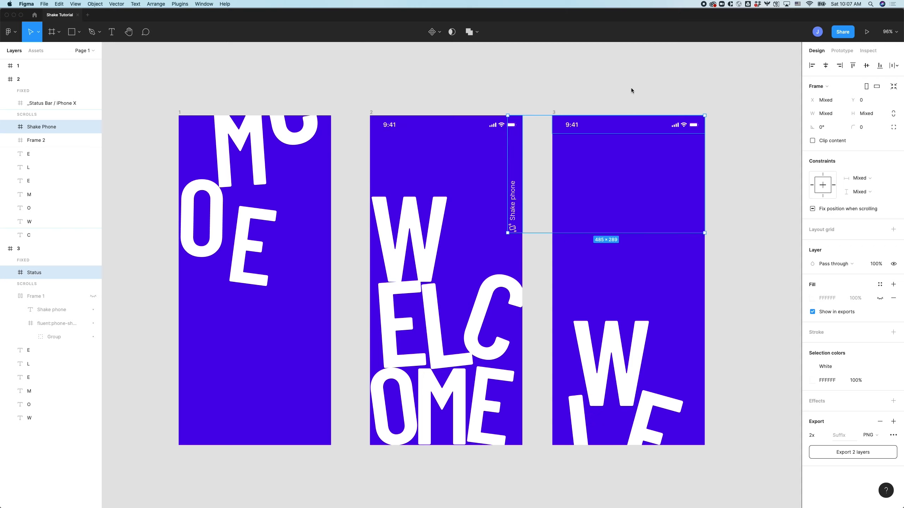
pyautogui.click(586, 62)
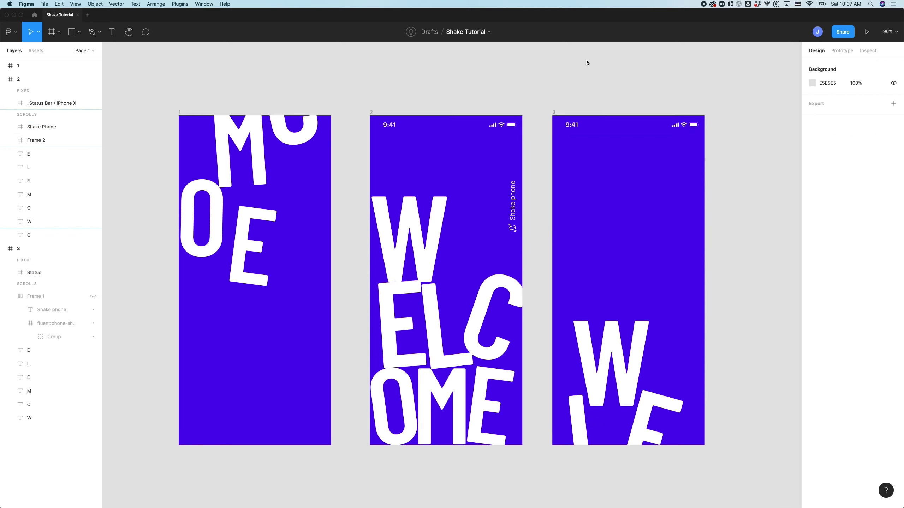
# Switch to After Effects and create a new 750 x 1624 px composition named "Shake".
pyautogui.press('super+Tab')
pyautogui.press('super+Tab')
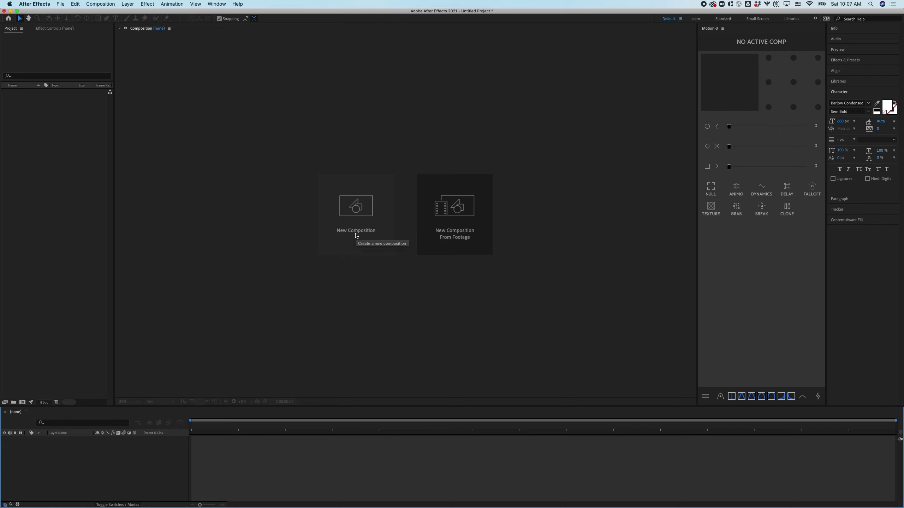
pyautogui.click(356, 234)
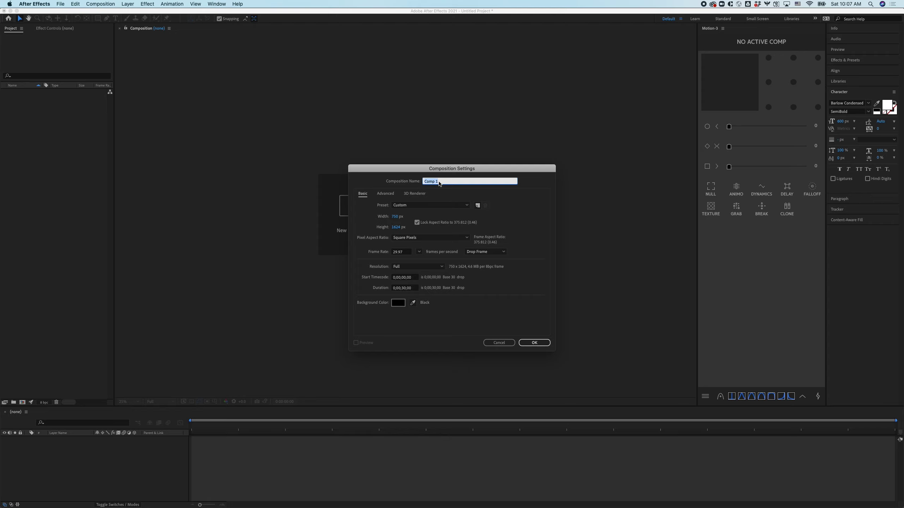
pyautogui.write('Shake')
pyautogui.press('Return')
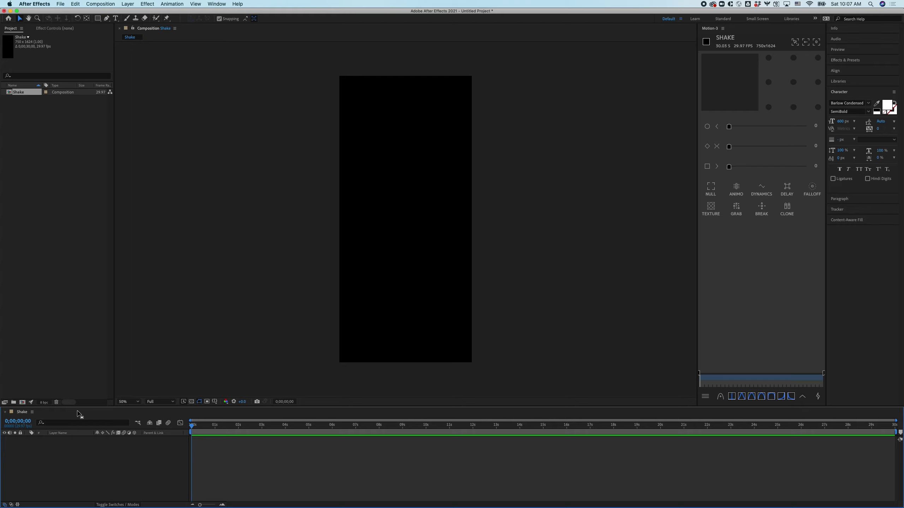
# Import Shake Phone.png and Status.png from the Desktop into the project using Finder.
pyautogui.press('super+Tab')
pyautogui.press('super+Tab')
pyautogui.press('super+Tab')
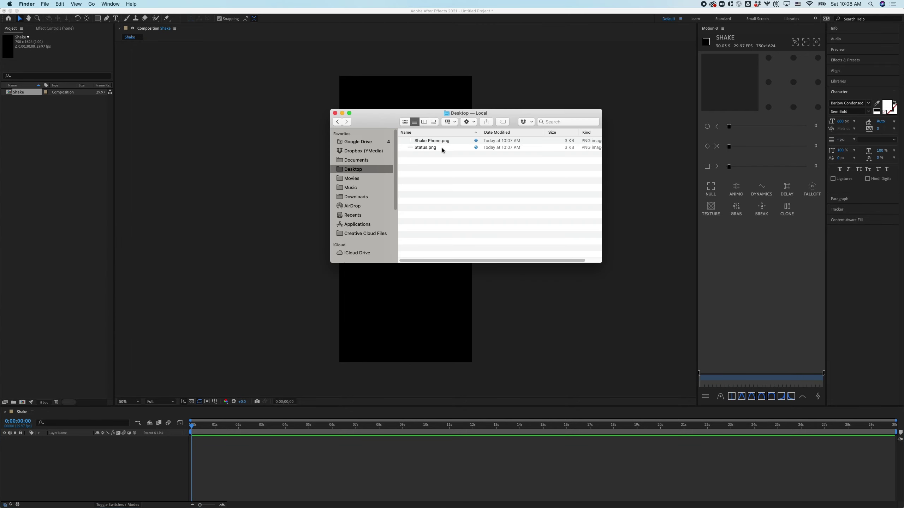
pyautogui.click(432, 141)
pyautogui.keyDown('shift'); pyautogui.click(425, 148); pyautogui.keyUp('shift')
pyautogui.moveTo(425, 147); pyautogui.dragTo(27, 159)
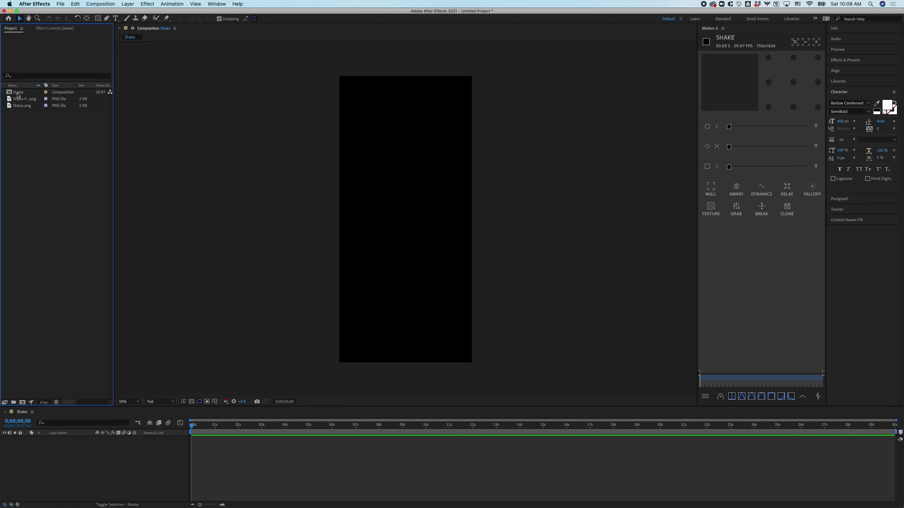
# Put the Shake composition into a new project folder named "_Comps".
pyautogui.moveTo(18, 93); pyautogui.dragTo(14, 402)
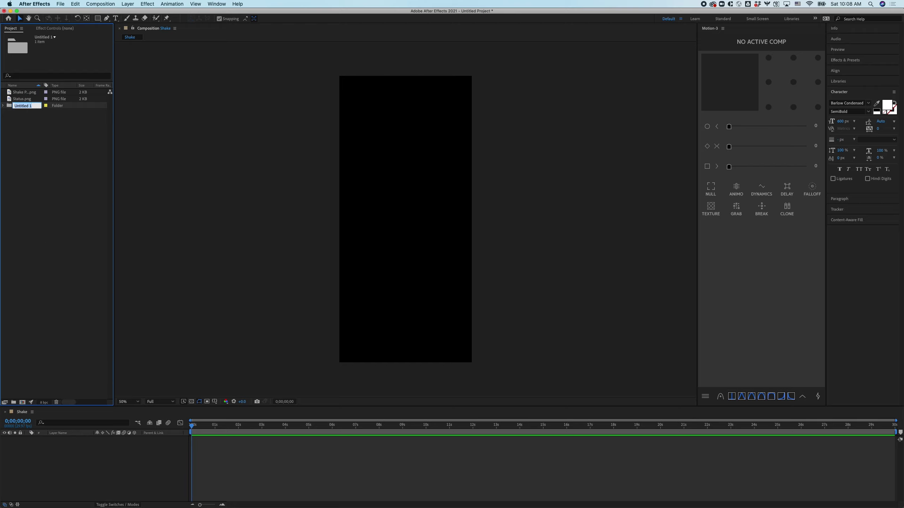
pyautogui.write('Comps')
pyautogui.press('Return')
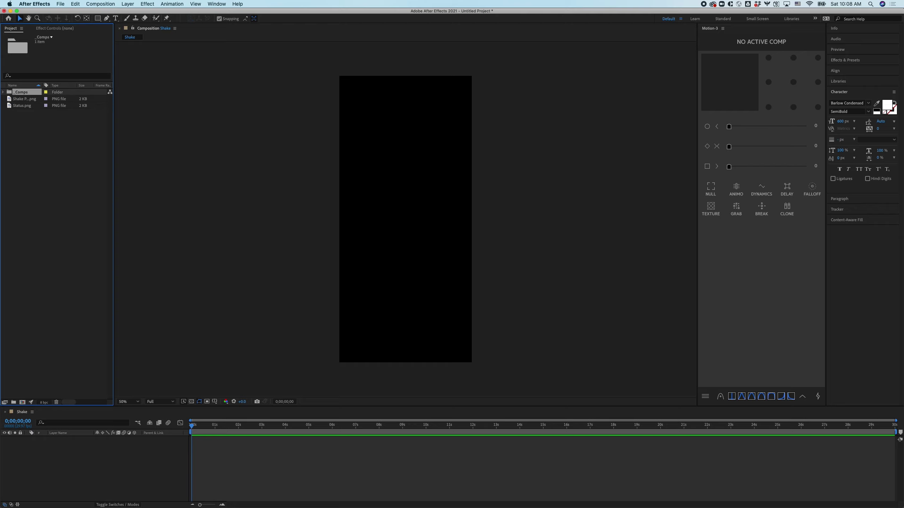
# Group the two PNG files into a new project folder named "Imgs" and expand it.
pyautogui.click(25, 99)
pyautogui.keyDown('shift'); pyautogui.click(26, 105); pyautogui.keyUp('shift')
pyautogui.moveTo(27, 105); pyautogui.dragTo(13, 402)
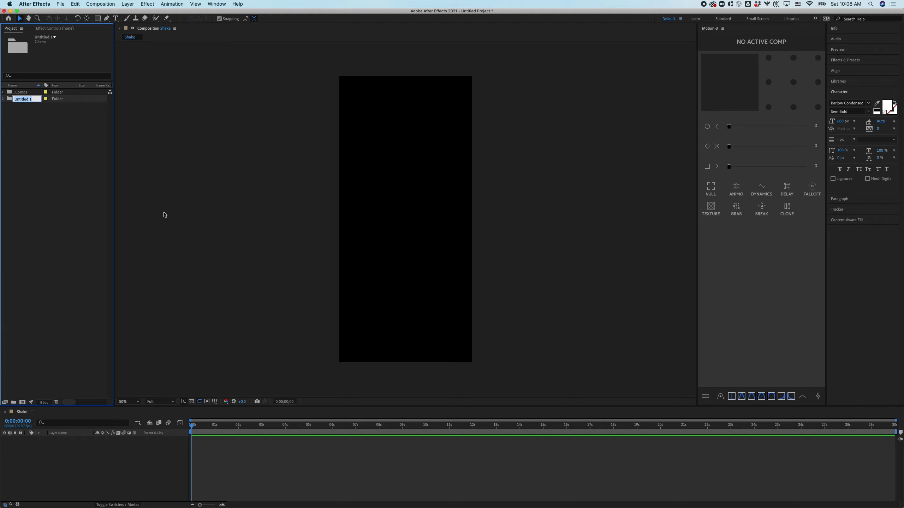
pyautogui.write('Imgs')
pyautogui.press('Return')
pyautogui.click(3, 99)
pyautogui.click(24, 106)
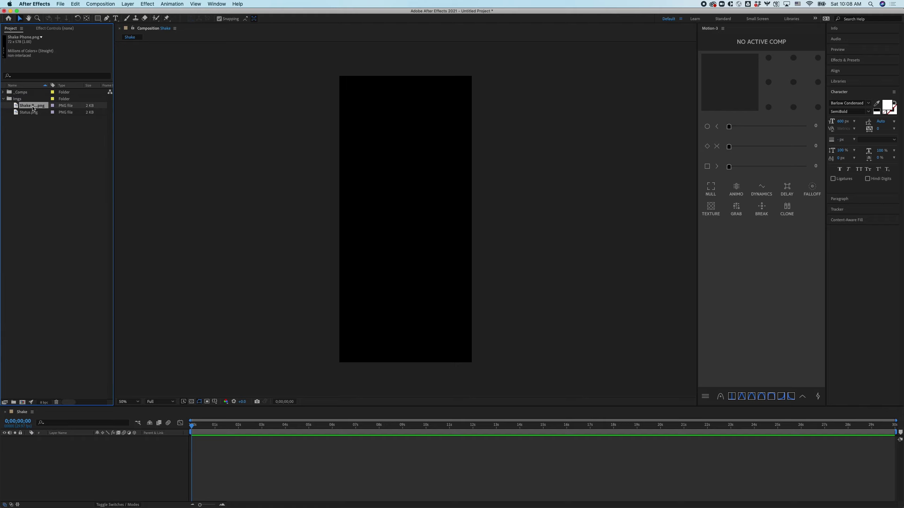
# Add Status.png to the Shake composition and align it to the composition's top edge.
pyautogui.moveTo(29, 113); pyautogui.dragTo(406, 152)
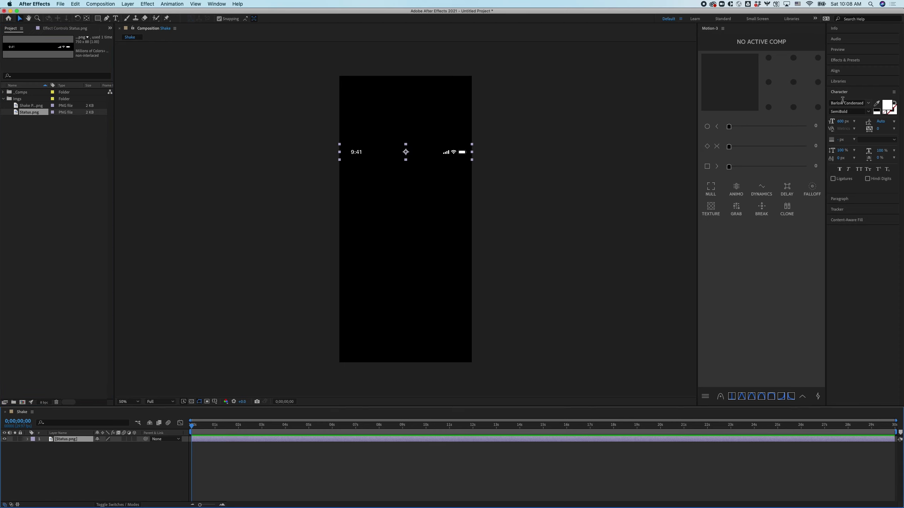
pyautogui.click(857, 71)
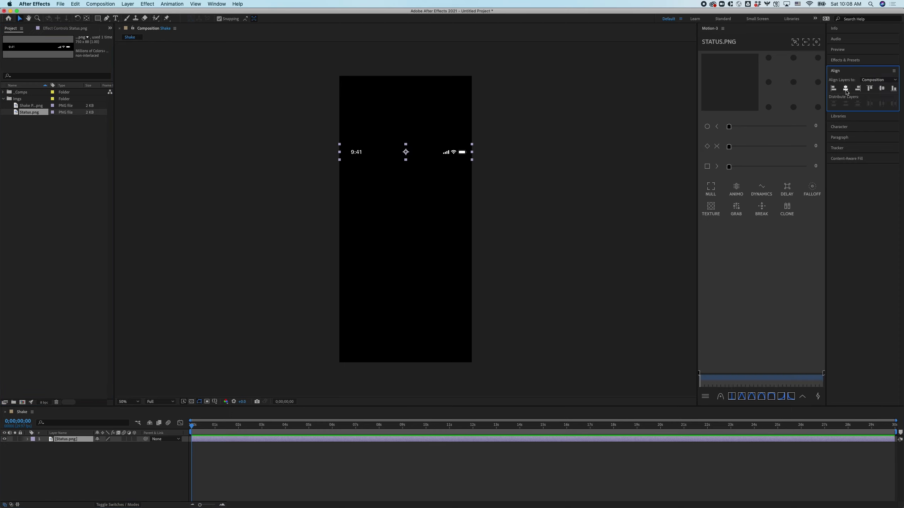
pyautogui.click(869, 88)
# Add Shake Phone.png to the composition and align it to the composition's right and top edges.
pyautogui.click(35, 106)
pyautogui.moveTo(29, 108); pyautogui.dragTo(389, 166)
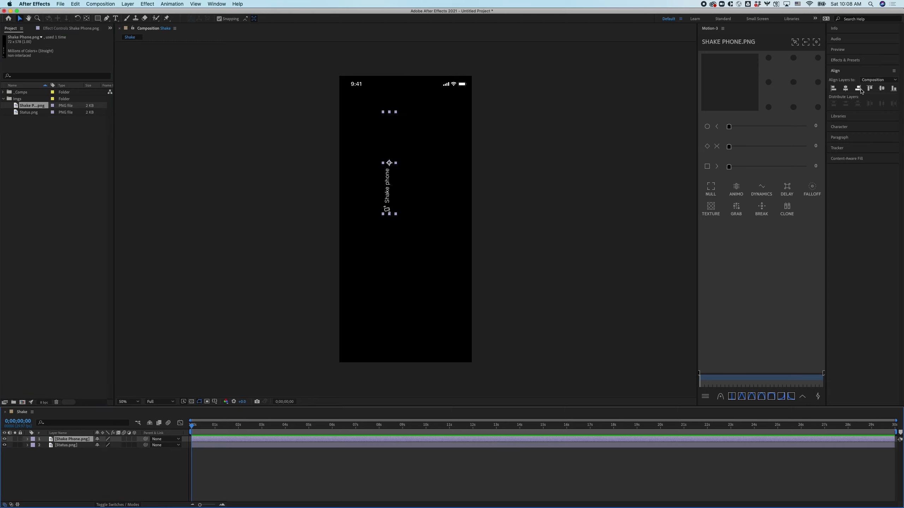
pyautogui.click(858, 88)
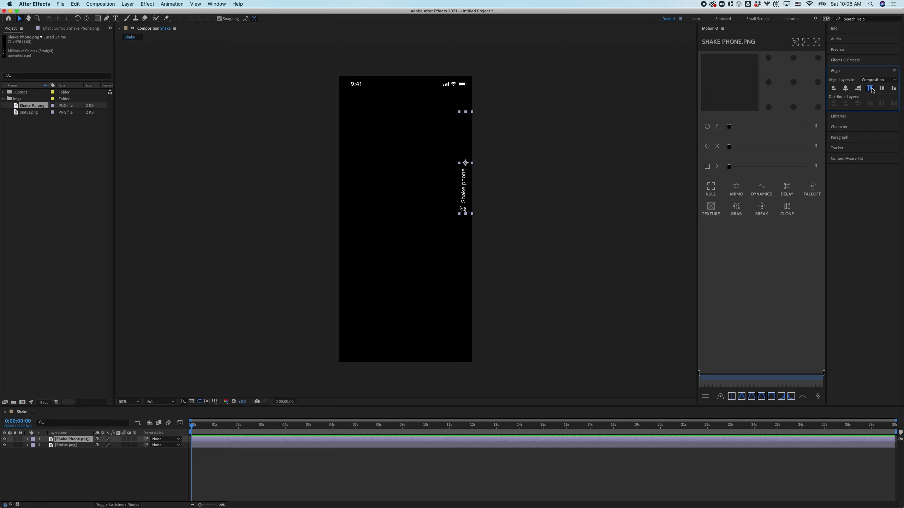
pyautogui.click(870, 89)
pyautogui.click(142, 453)
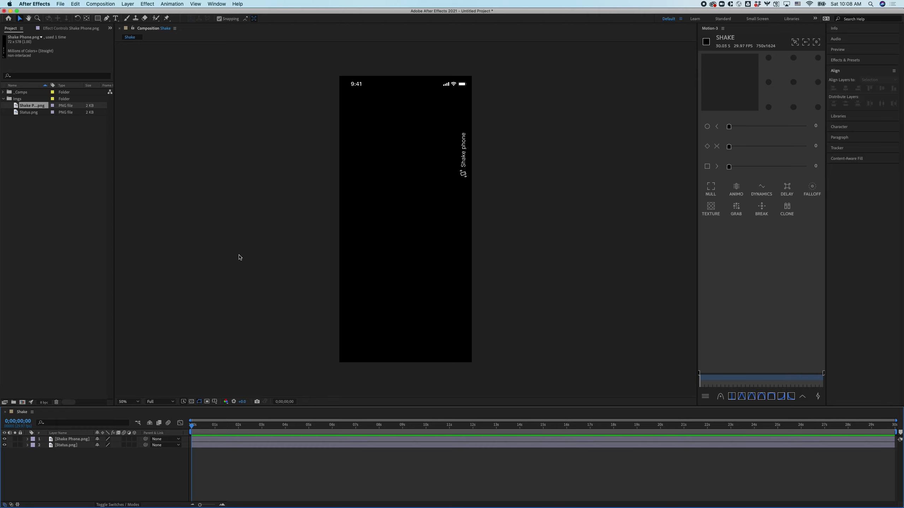
# Switch to Figma and copy the fill color value 452AEA of frame 3.
pyautogui.press('super+Tab')
pyautogui.press('super+Tab')
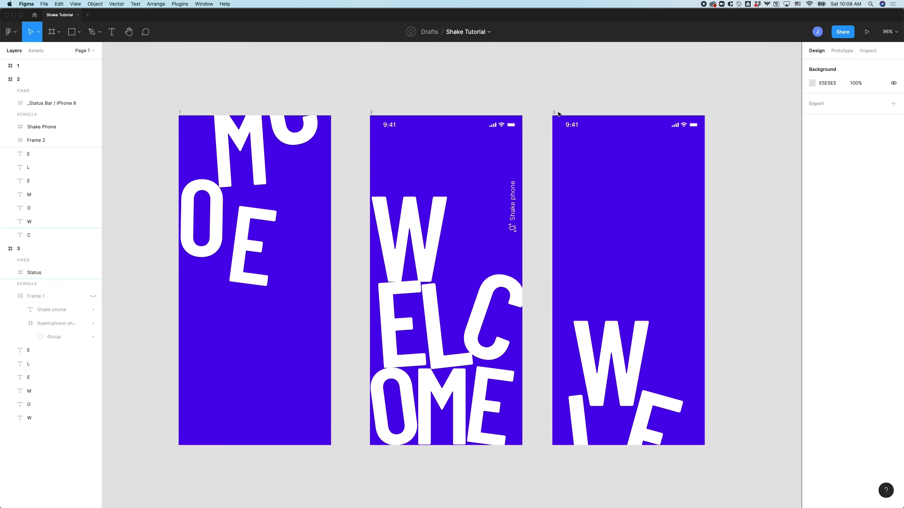
pyautogui.click(554, 113)
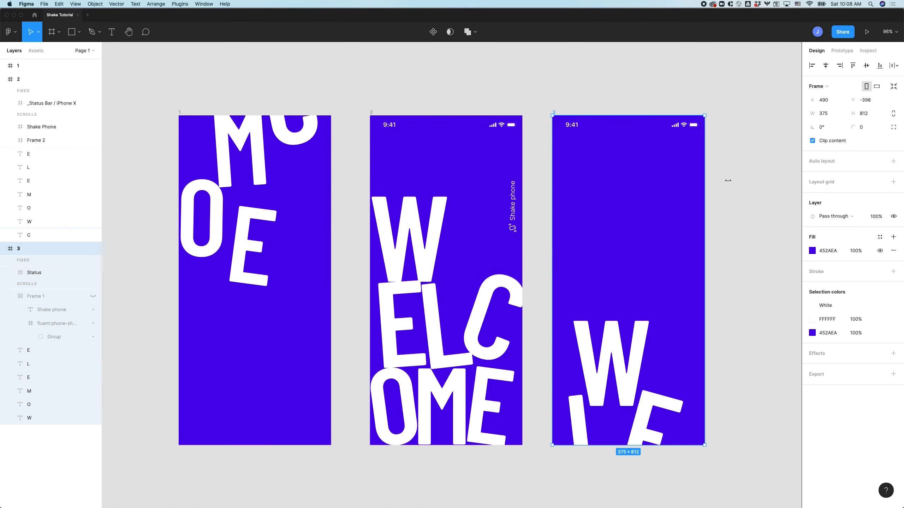
pyautogui.click(830, 251)
# Return to After Effects and create a 750 x 1624 px solid named "BG" with the color 452AEA.
pyautogui.press('super+Tab')
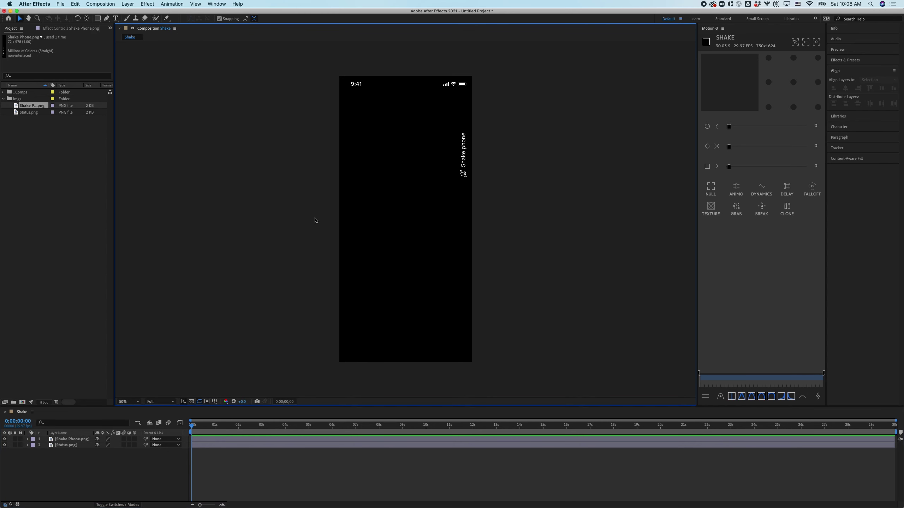
pyautogui.press('super+y')
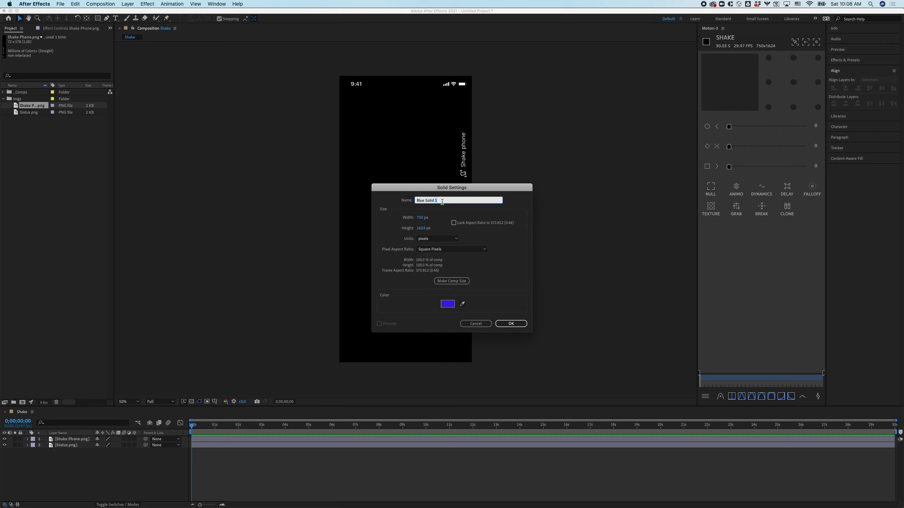
pyautogui.write('BG')
pyautogui.click(447, 303)
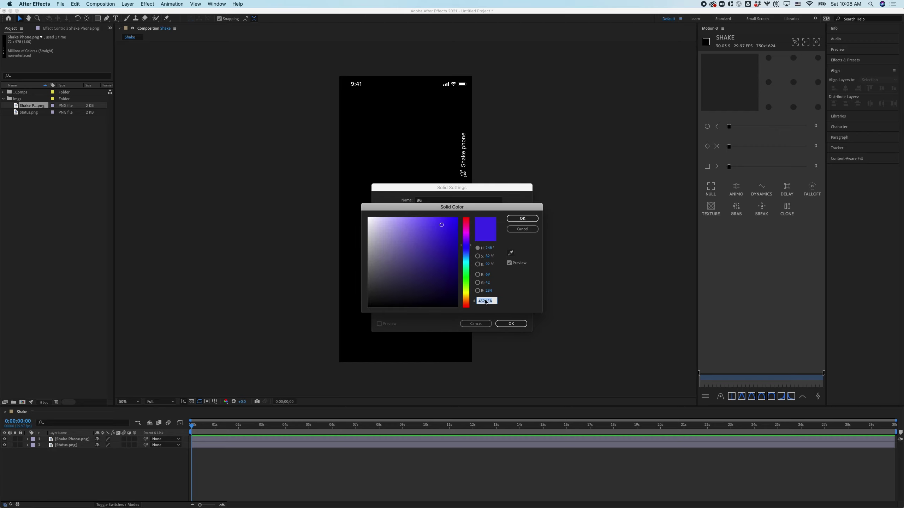
pyautogui.doubleClick(480, 302)
pyautogui.click(522, 218)
pyautogui.click(511, 323)
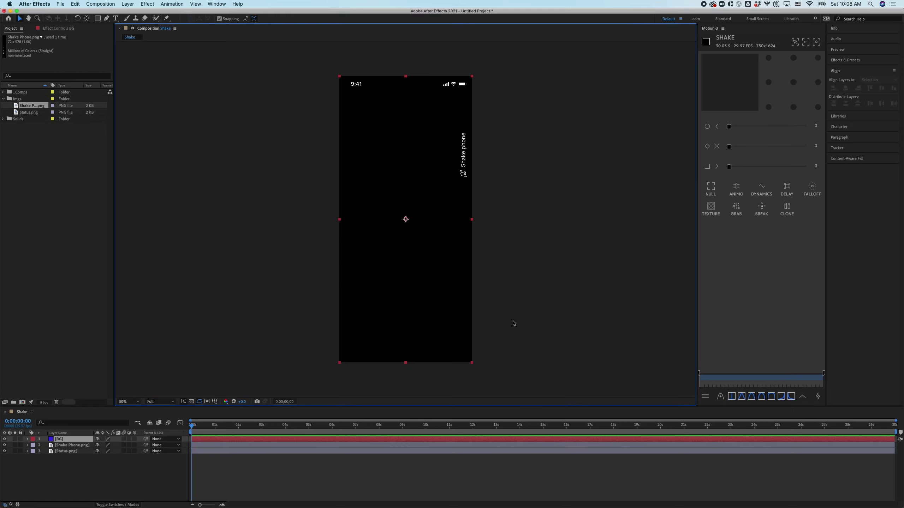
# Move the BG layer to the bottom of the layer stack and lock it.
pyautogui.moveTo(60, 440); pyautogui.dragTo(71, 468)
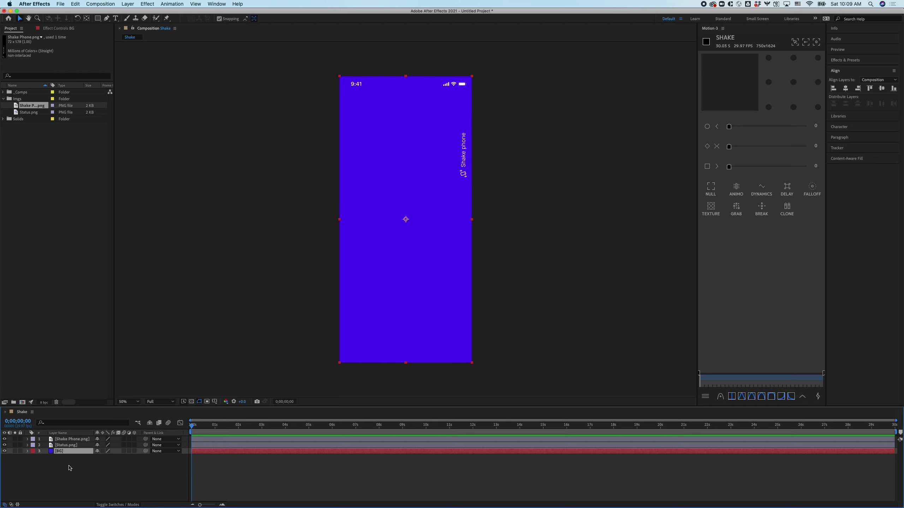
pyautogui.click(20, 451)
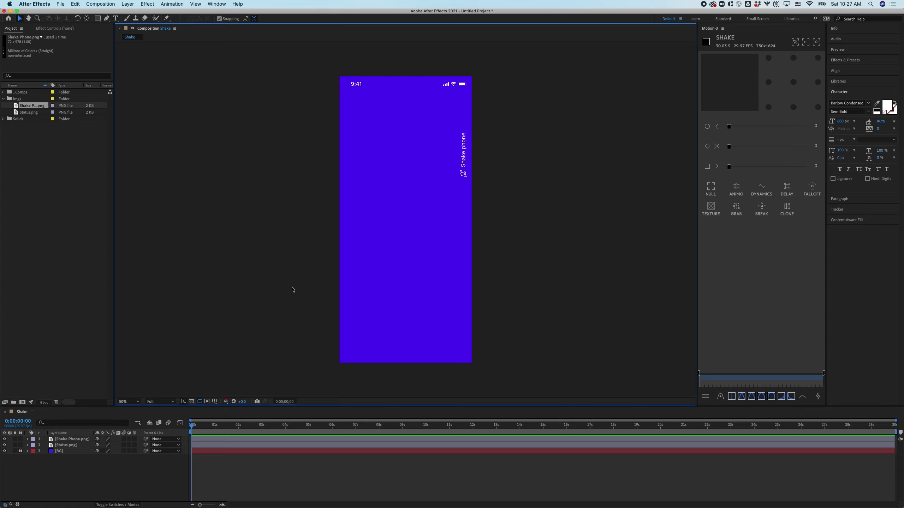
# Add a text layer with the letter "W" in the upper part of the composition.
pyautogui.press('super+t')
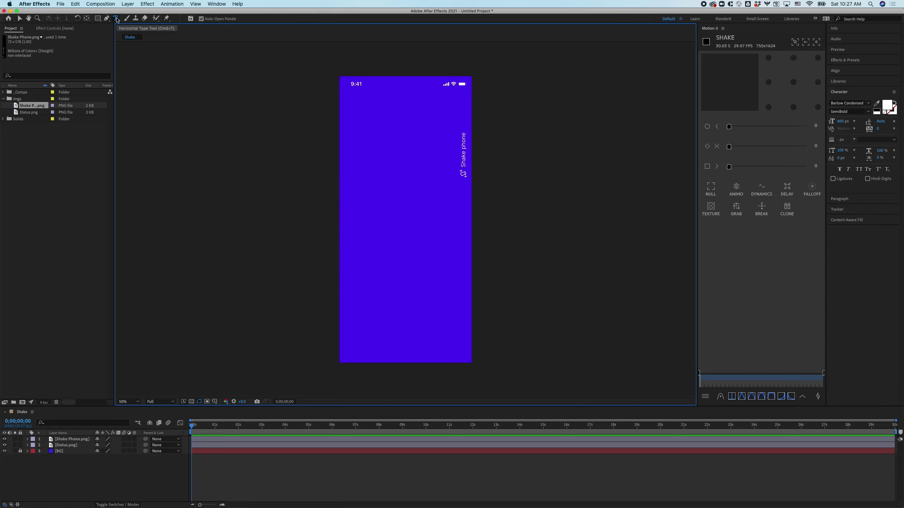
pyautogui.click(380, 200)
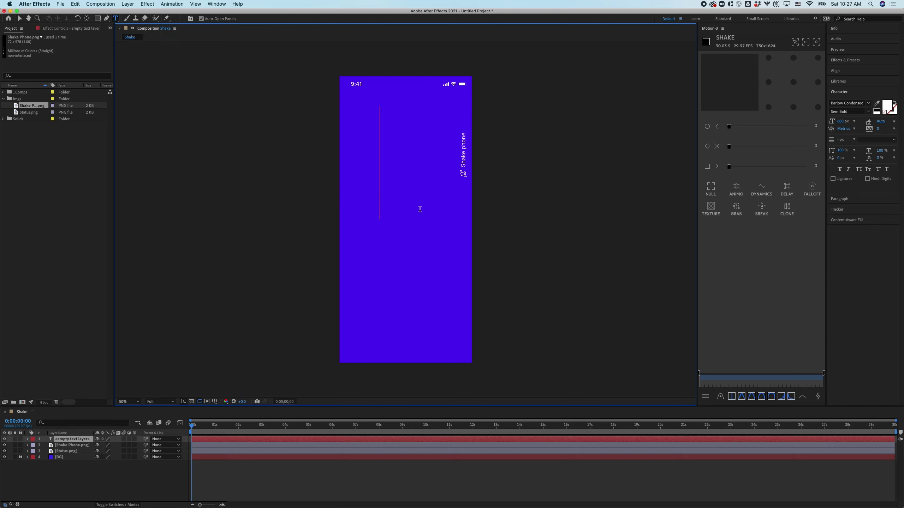
pyautogui.write('W')
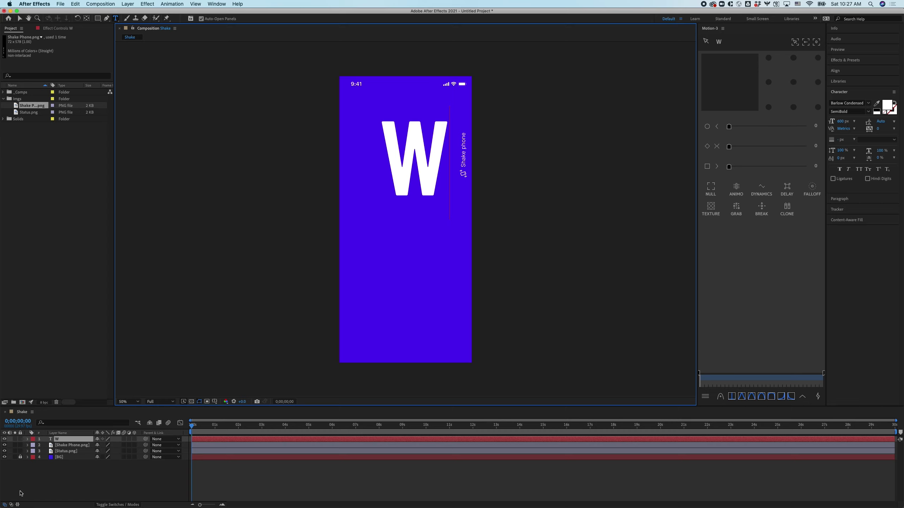
# Duplicate the W text layer.
pyautogui.click(56, 445)
pyautogui.click(57, 439)
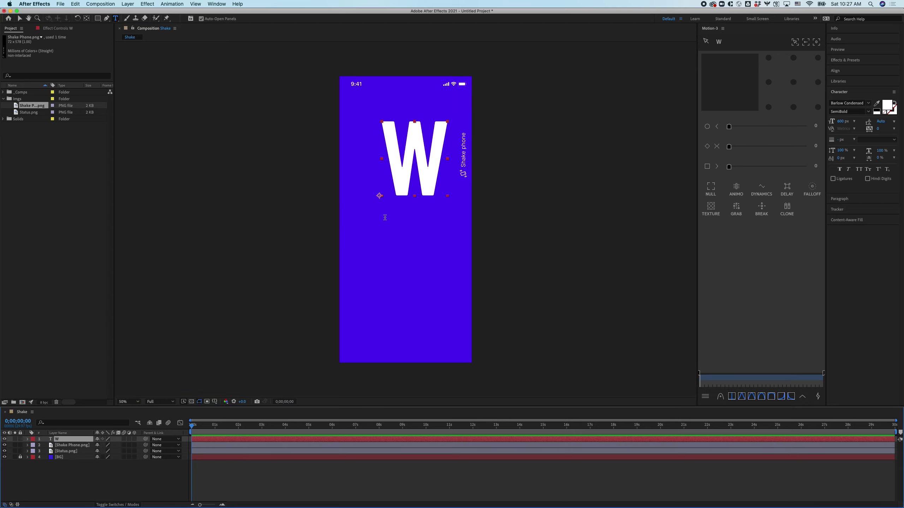
pyautogui.press('super+d')
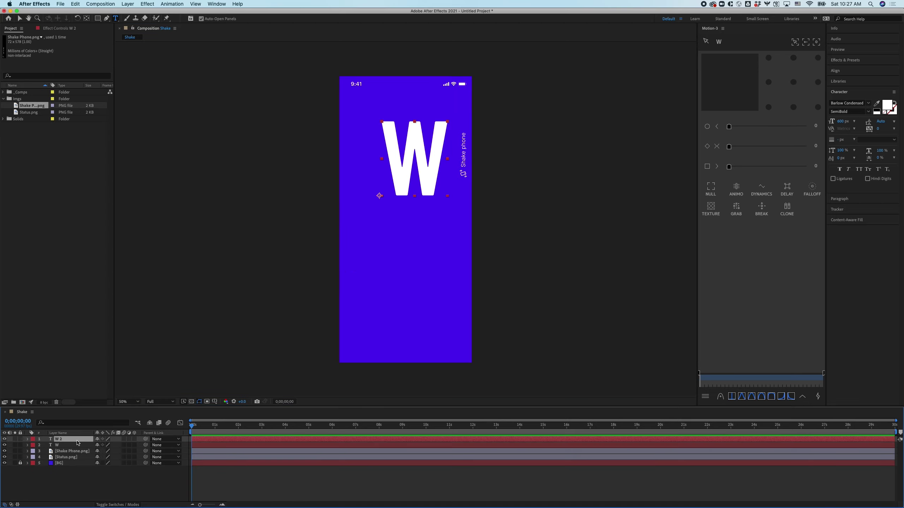
# Rename the duplicated W text layer as "E".
pyautogui.press('Return')
pyautogui.write('E')
pyautogui.press('Return')
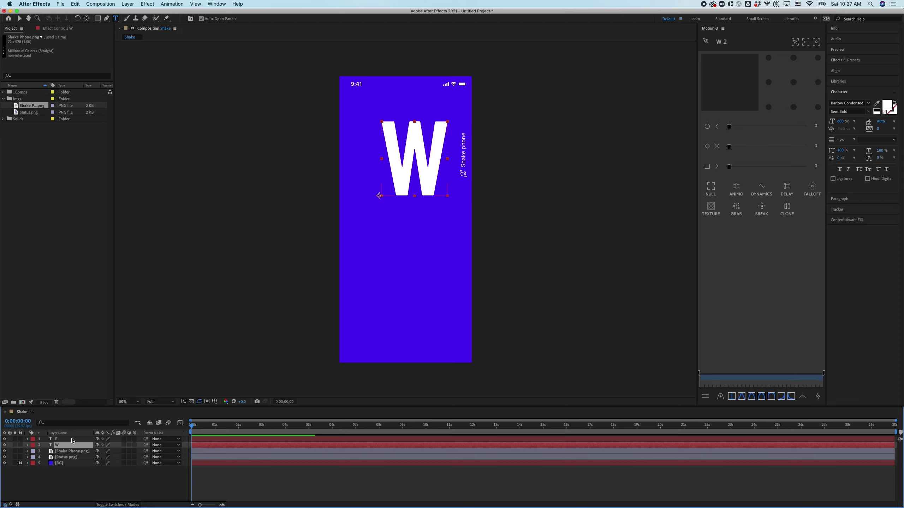
# Move the E layer straight down in large increments so it sits lower than the W.
pyautogui.hotkey('shift', 'Down')
pyautogui.hotkey('shift', 'Down')
pyautogui.hotkey('shift', 'Down')
pyautogui.hotkey('shift', 'Down')
pyautogui.hotkey('shift', 'Down')
pyautogui.hotkey('shift', 'Down')
pyautogui.hotkey('shift', 'Down')
pyautogui.hotkey('shift', 'Down')
pyautogui.hotkey('shift', 'Down')
pyautogui.hotkey('shift', 'Down')
pyautogui.hotkey('shift', 'Down')
pyautogui.hotkey('shift', 'Down')
pyautogui.hotkey('shift', 'Down')
pyautogui.hotkey('shift', 'Down')
pyautogui.hotkey('shift', 'Down')
pyautogui.hotkey('shift', 'Down')
pyautogui.hotkey('shift', 'Down')
pyautogui.hotkey('shift', 'Down')
pyautogui.hotkey('shift', 'Down')
pyautogui.hotkey('shift', 'Down')
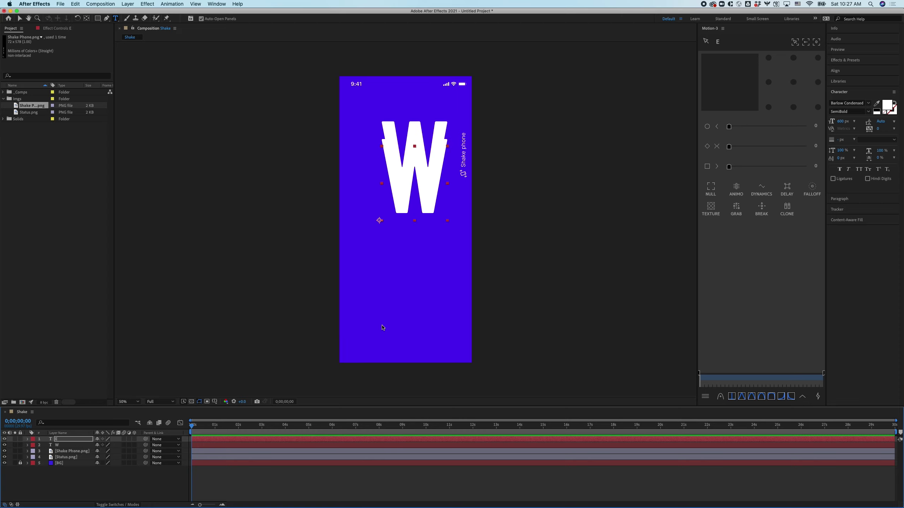
pyautogui.hotkey('shift', 'Down')
pyautogui.hotkey('shift', 'Down')
pyautogui.hotkey('shift', 'Down')
# Replace the text of the E layer with the letter "E".
pyautogui.click(418, 218)
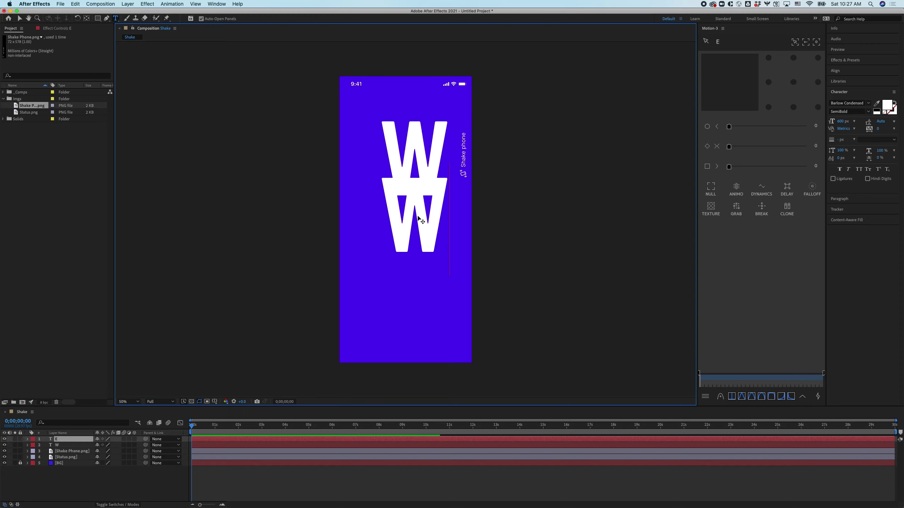
pyautogui.press('BackSpace')
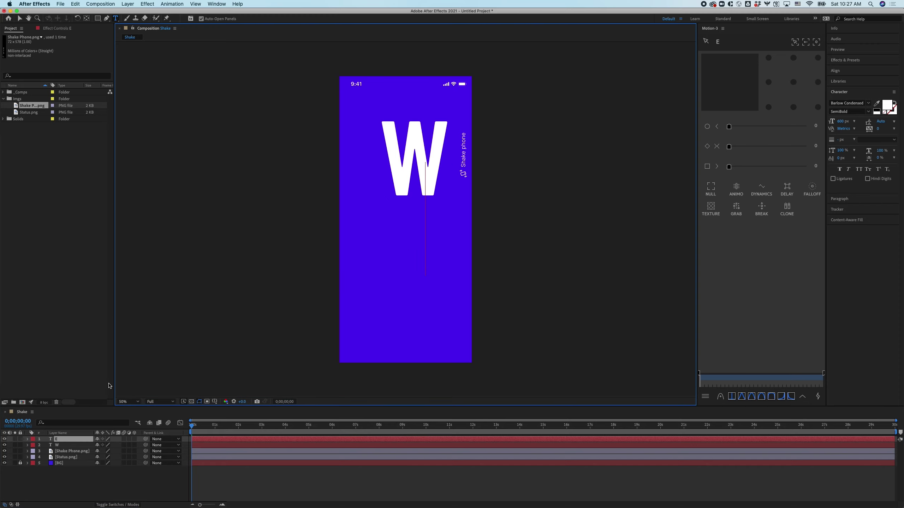
pyautogui.write('E')
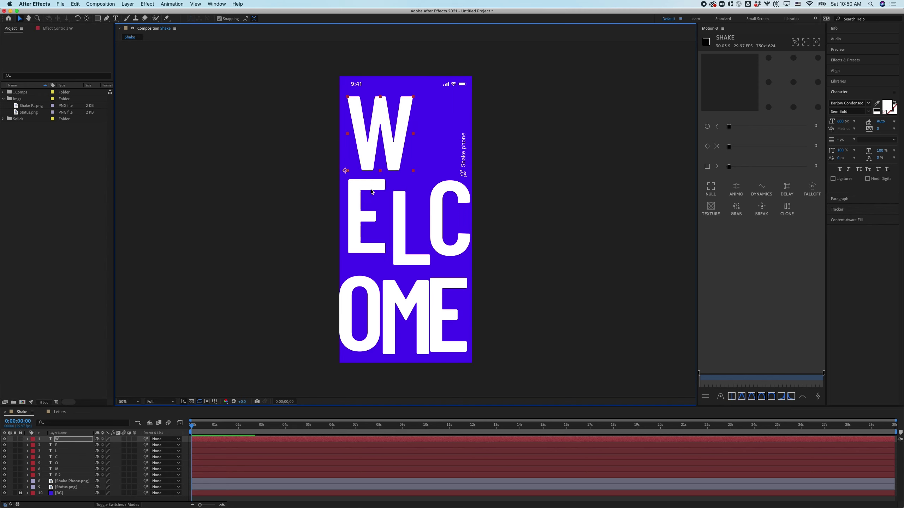
# Adjust the positions of the E, L and C in the middle row of the WELCOME letters.
pyautogui.click(357, 208)
pyautogui.moveTo(358, 208); pyautogui.dragTo(395, 205)
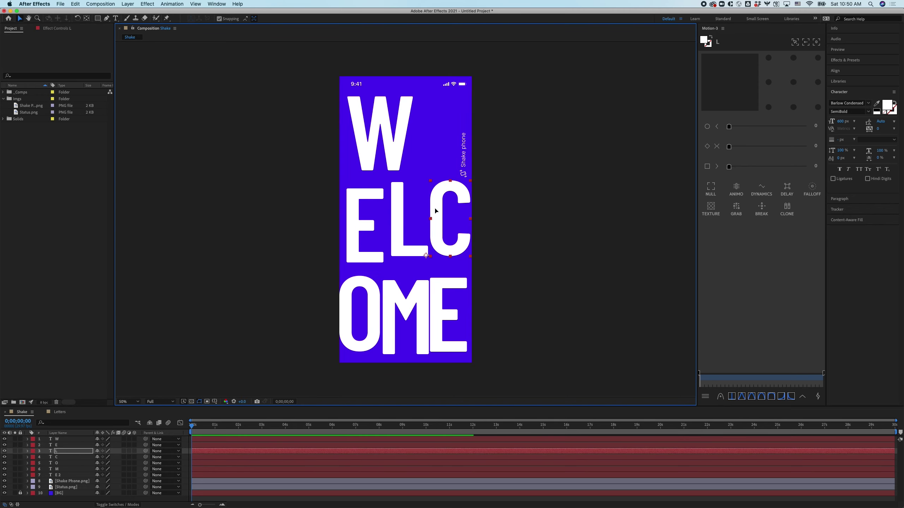
pyautogui.click(437, 216)
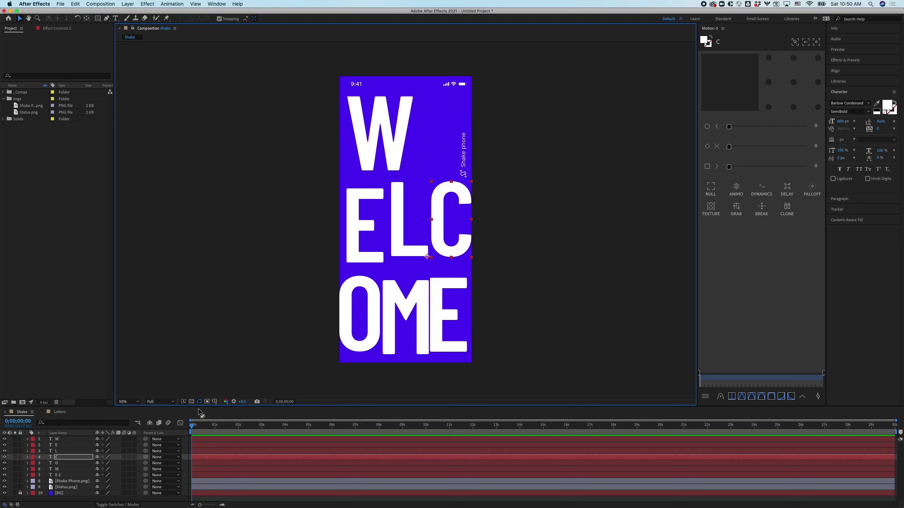
# Pre-compose all seven WELCOME letter layers into a new composition named "Letters".
pyautogui.click(363, 144)
pyautogui.keyDown('shift'); pyautogui.click(375, 224); pyautogui.keyUp('shift')
pyautogui.keyDown('shift'); pyautogui.click(394, 228); pyautogui.keyUp('shift')
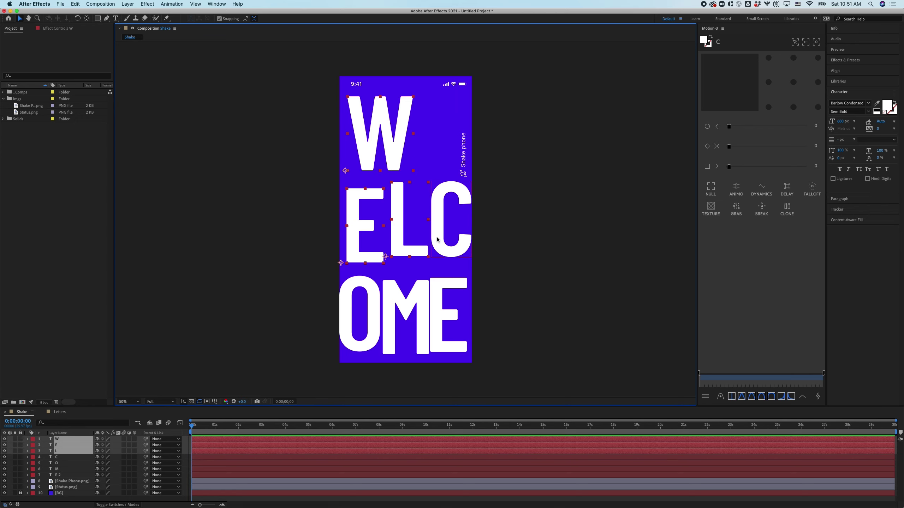
pyautogui.keyDown('shift'); pyautogui.click(439, 241); pyautogui.keyUp('shift')
pyautogui.keyDown('shift'); pyautogui.click(436, 291); pyautogui.keyUp('shift')
pyautogui.keyDown('shift'); pyautogui.click(422, 313); pyautogui.keyUp('shift')
pyautogui.keyDown('shift'); pyautogui.click(374, 306); pyautogui.keyUp('shift')
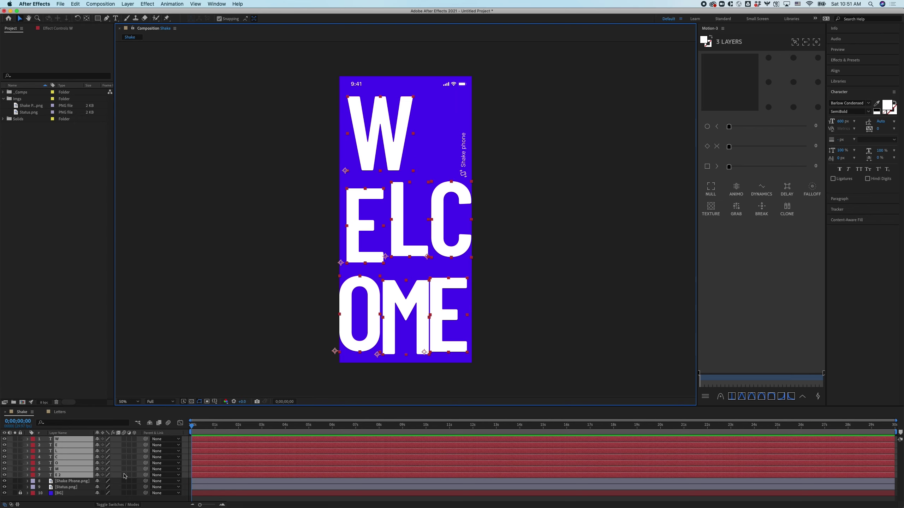
pyautogui.rightClick(82, 452)
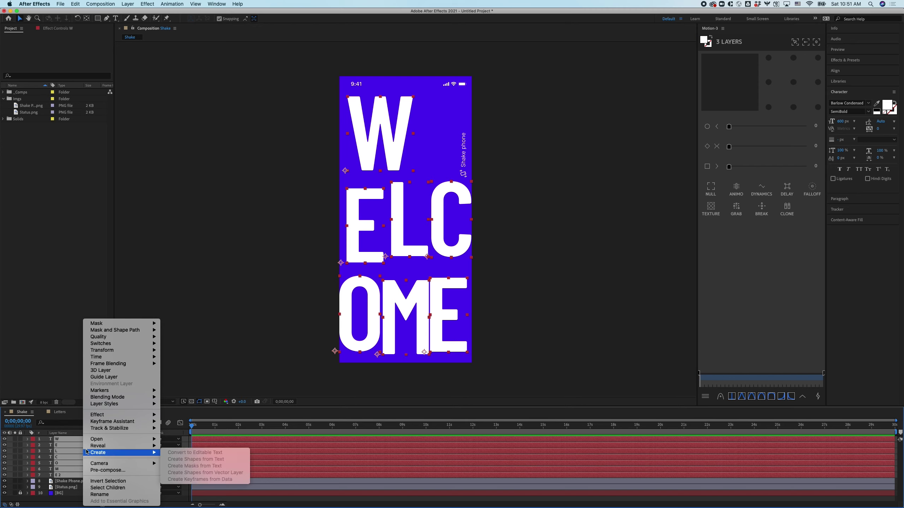
pyautogui.click(107, 462)
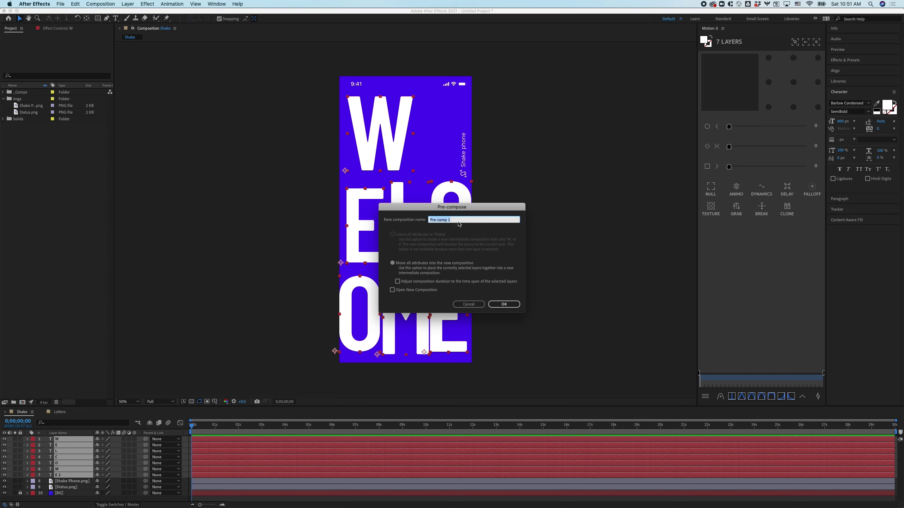
pyautogui.write('Letters')
pyautogui.press('Return')
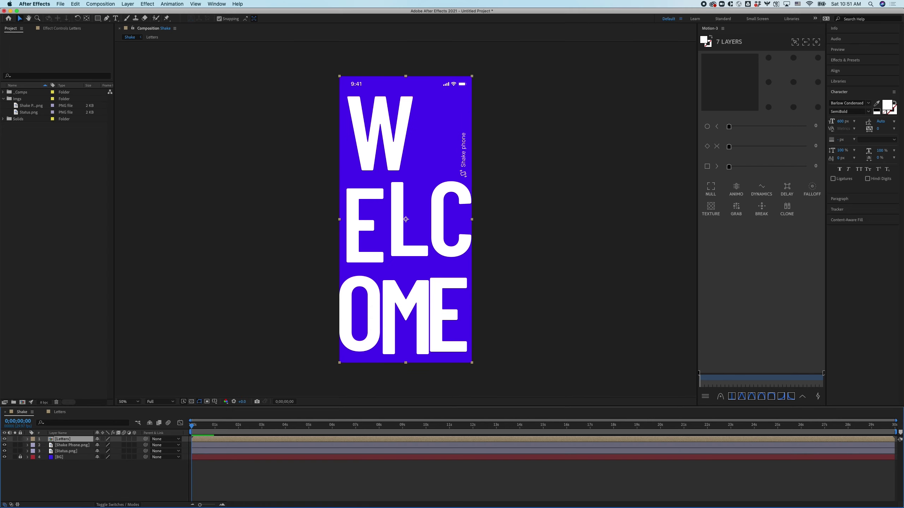
# Open the new Letters composition and send all its letter layers to Newton 3.
pyautogui.doubleClick(66, 439)
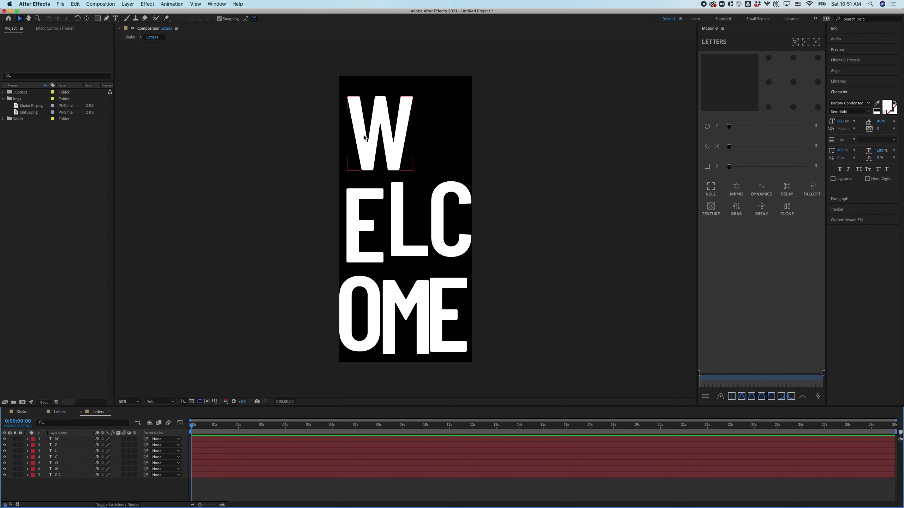
pyautogui.press('super+a')
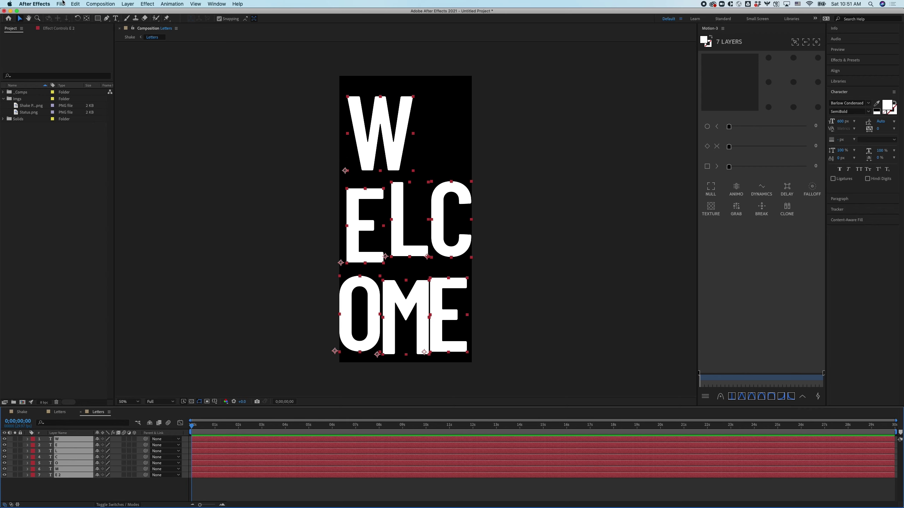
pyautogui.click(60, 4)
pyautogui.moveTo(100, 4)
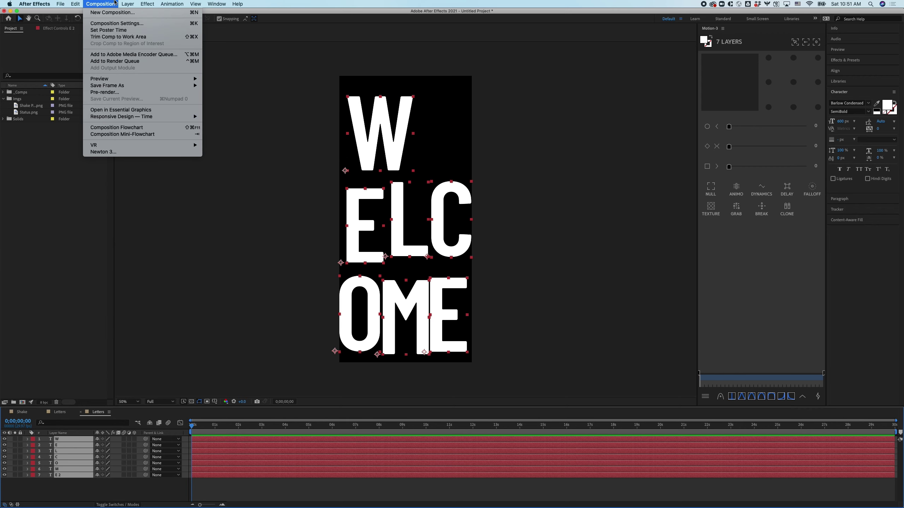
pyautogui.click(126, 154)
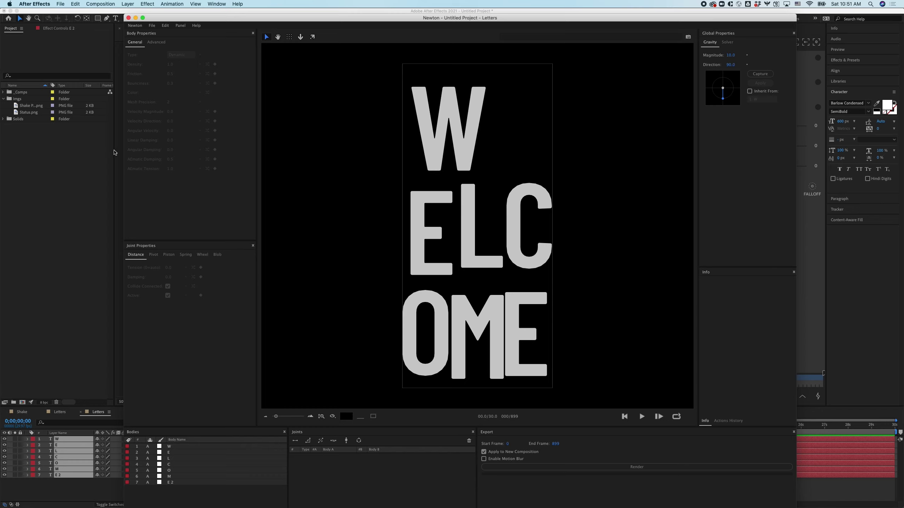
# Preview the letters falling under the default gravity and under changed gravity magnitude and direction, with the gravity settings reset at the end.
pyautogui.click(642, 416)
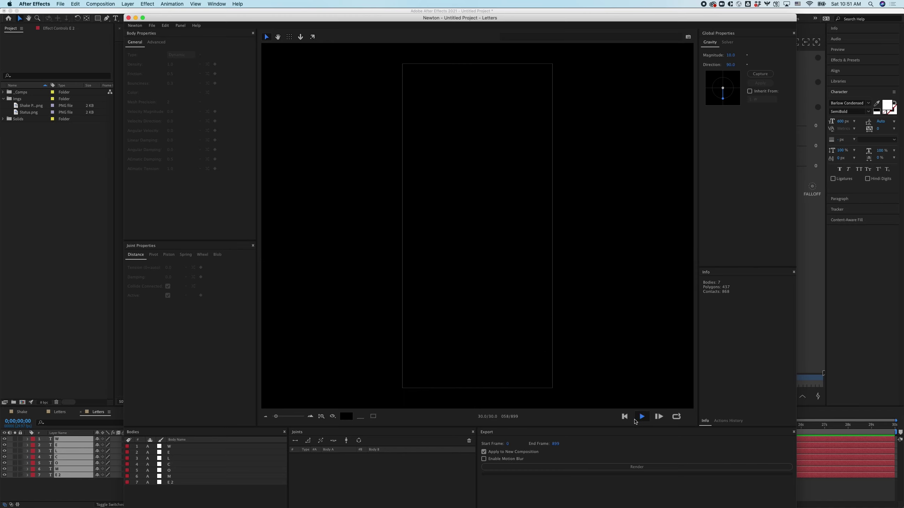
pyautogui.click(625, 417)
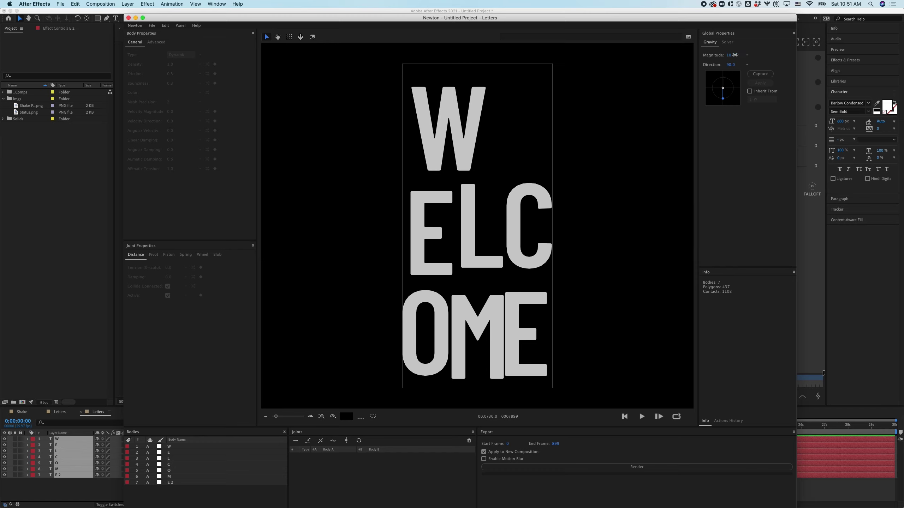
pyautogui.moveTo(734, 54); pyautogui.dragTo(882, 44)
pyautogui.click(642, 417)
pyautogui.click(625, 418)
pyautogui.moveTo(732, 66); pyautogui.dragTo(610, 100)
pyautogui.click(642, 419)
pyautogui.click(625, 418)
pyautogui.click(747, 65)
# Move all the letters above the composition frame and preview them falling through it.
pyautogui.moveTo(601, 374); pyautogui.dragTo(537, 321)
pyautogui.moveTo(450, 176); pyautogui.dragTo(451, 4)
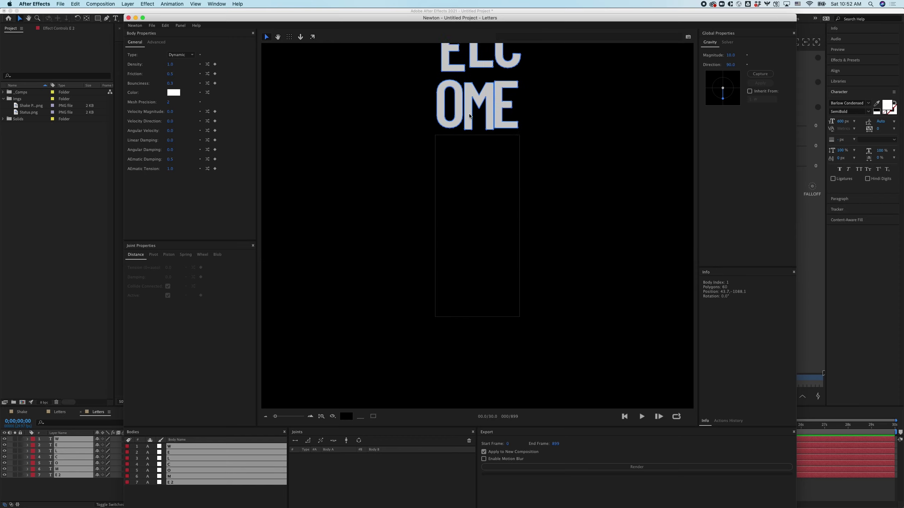
pyautogui.scroll(-2, 469, 116)
pyautogui.scroll(1, 479, 124)
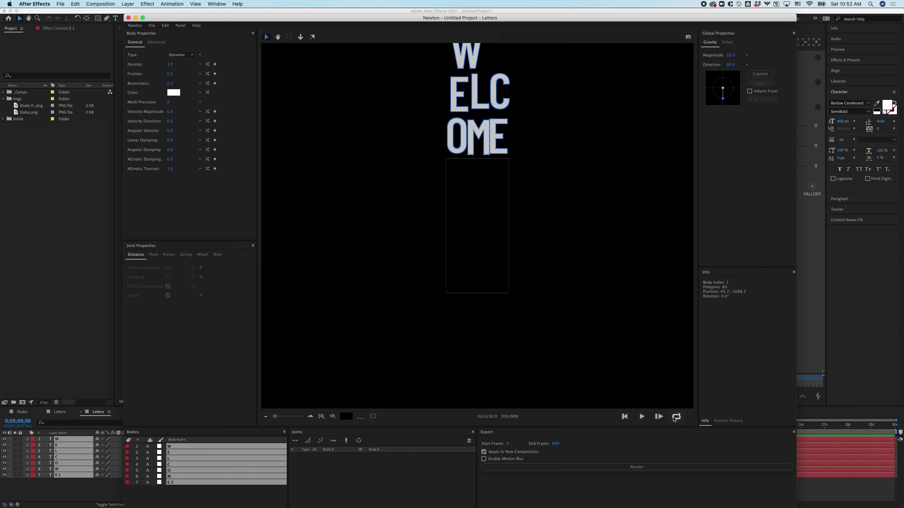
pyautogui.click(641, 417)
pyautogui.scroll(2, 417, 173)
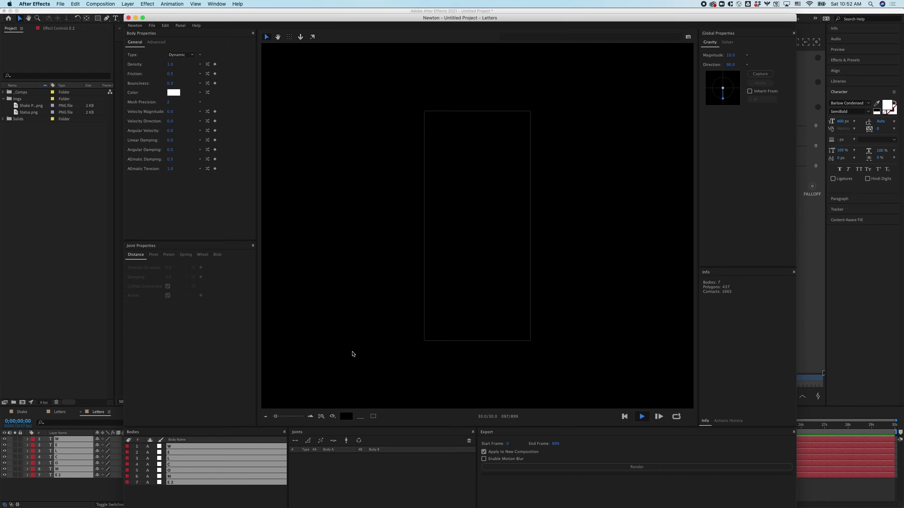
pyautogui.click(625, 417)
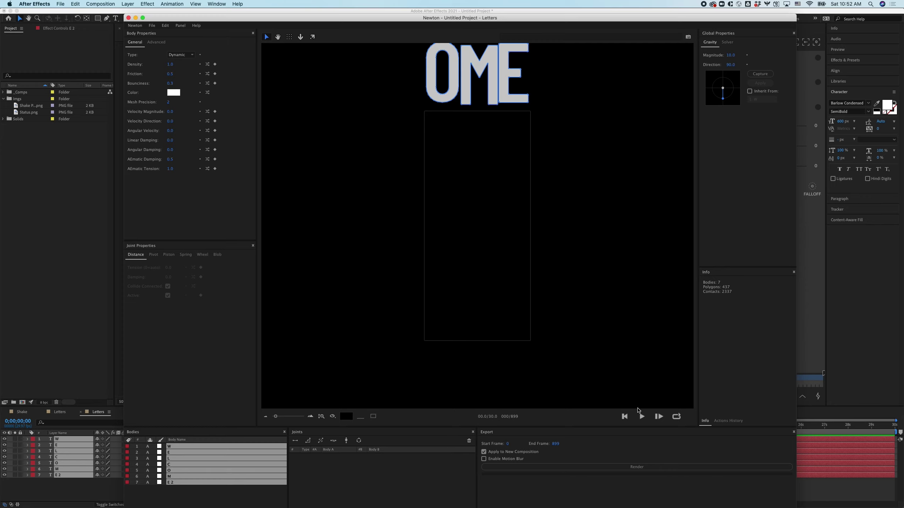
# Enable the Infinite Ground at the bottom of the frame and preview the letters landing on it.
pyautogui.click(362, 419)
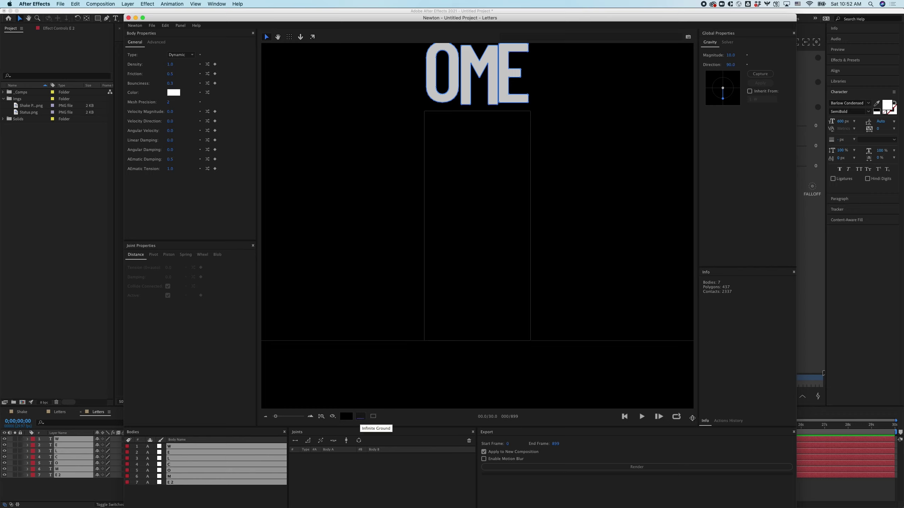
pyautogui.click(642, 416)
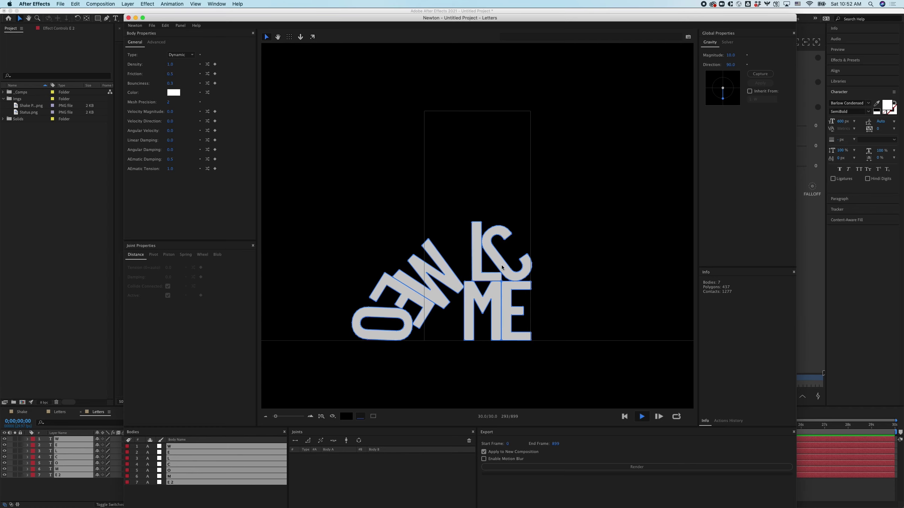
pyautogui.click(627, 413)
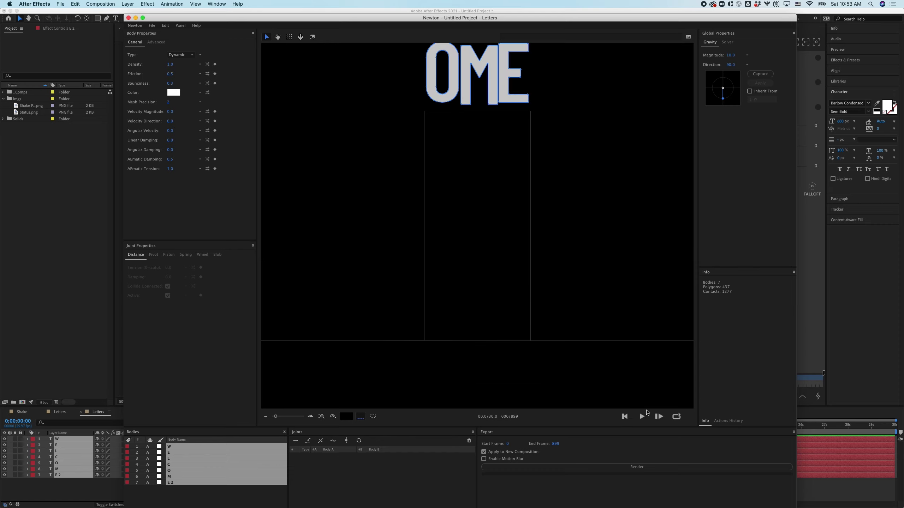
pyautogui.click(642, 415)
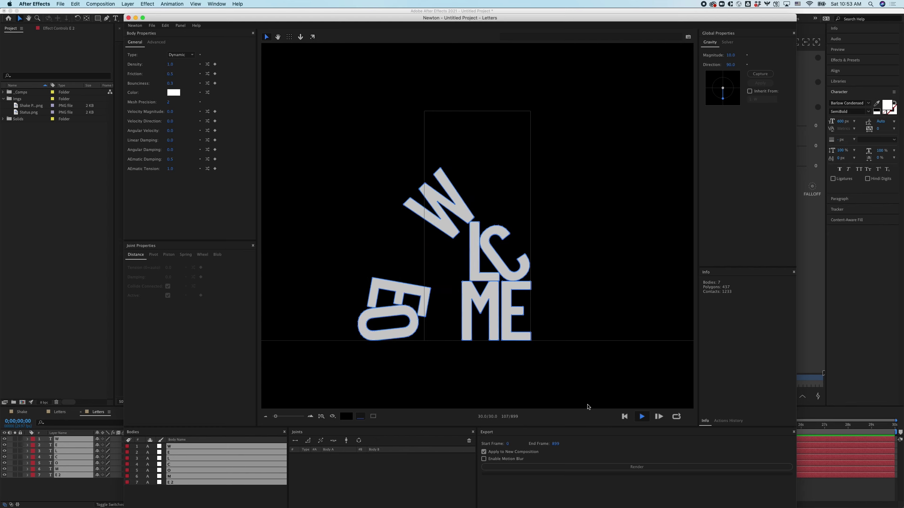
pyautogui.click(625, 415)
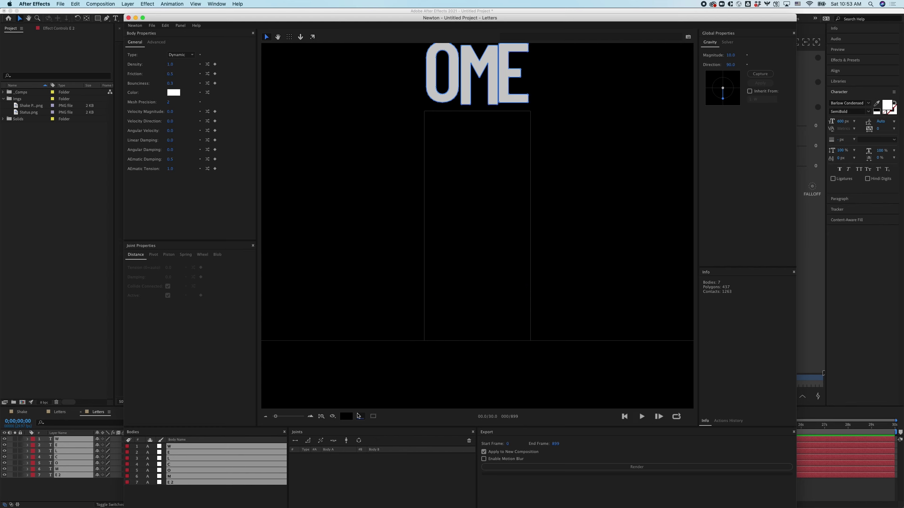
# Replace the ground with a collision container around the composition frame and preview the letters falling onto it.
pyautogui.click(374, 420)
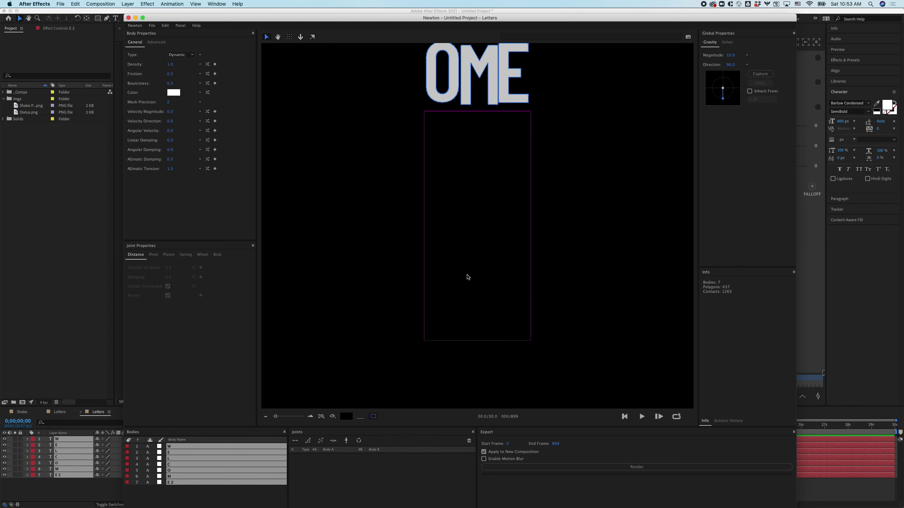
pyautogui.click(642, 418)
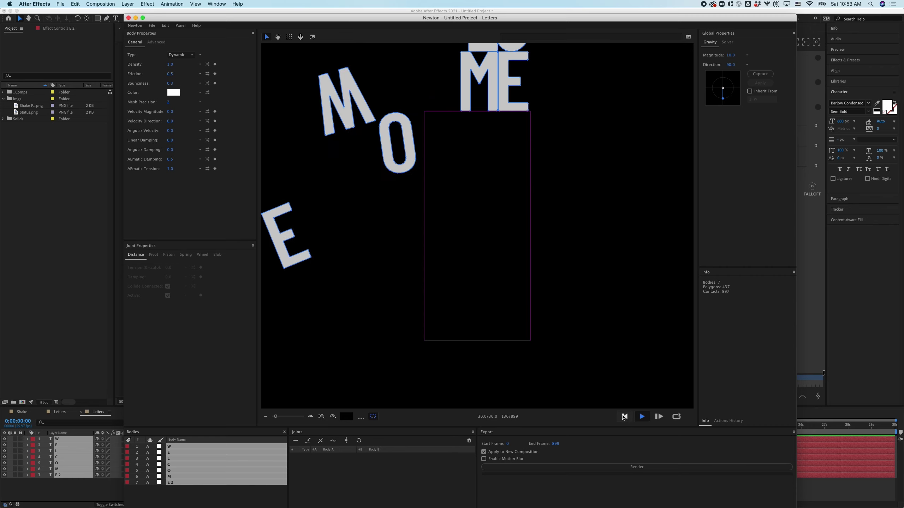
pyautogui.click(624, 416)
# Move all the letters back inside the container and preview the simulation before leaving Newton.
pyautogui.scroll(-4, 536, 200)
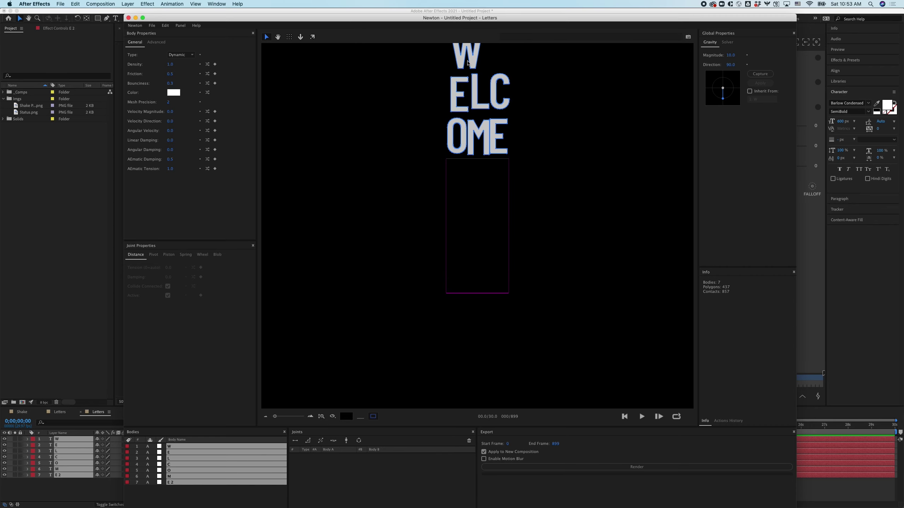
pyautogui.moveTo(467, 61); pyautogui.dragTo(463, 220)
pyautogui.moveTo(549, 148); pyautogui.dragTo(465, 177)
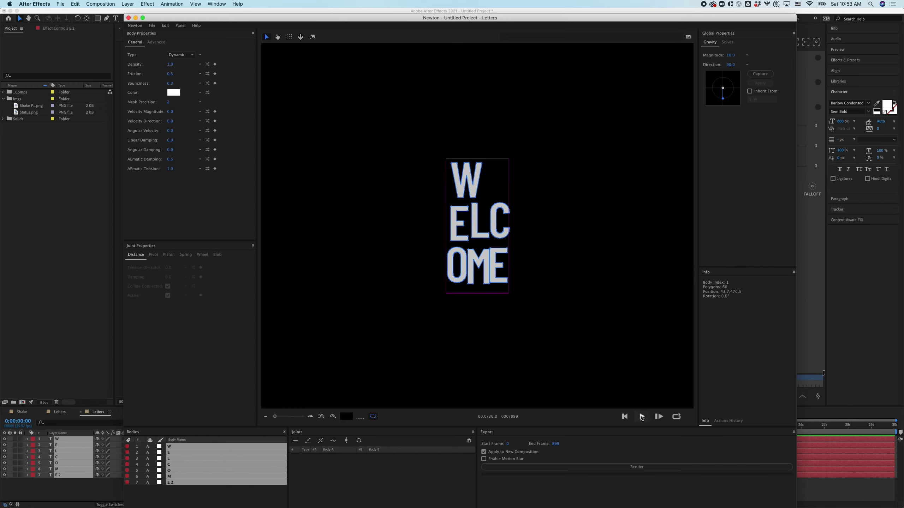
pyautogui.click(642, 417)
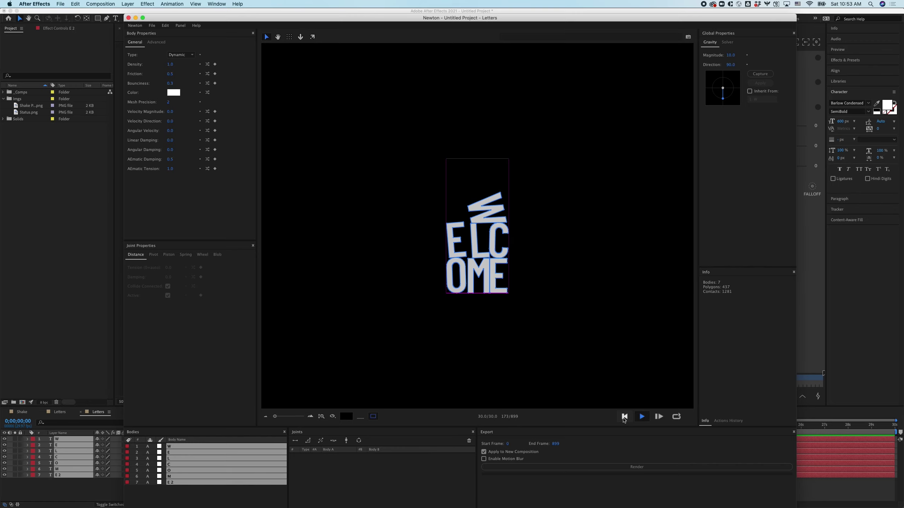
pyautogui.click(128, 18)
# Add a rectangle shape layer covering the whole Letters composition, with fill set to None and a 1 px blue stroke.
pyautogui.click(81, 491)
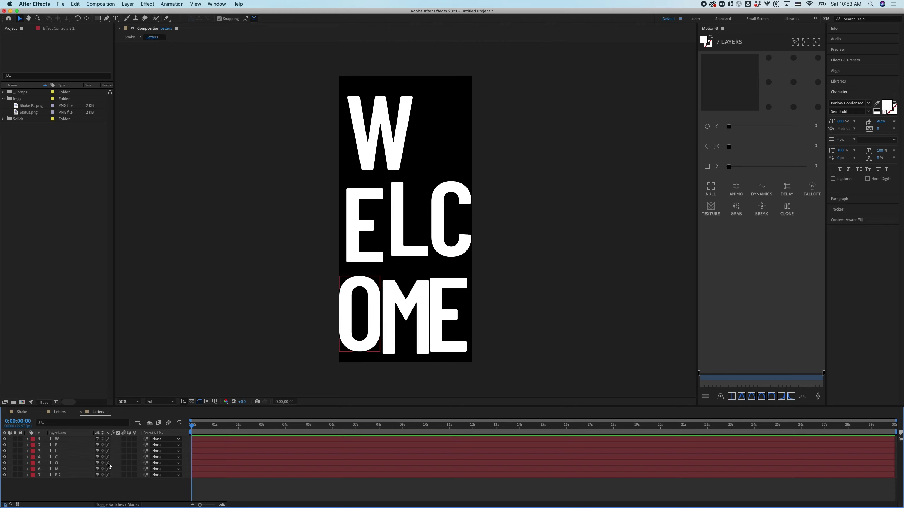
pyautogui.doubleClick(98, 19)
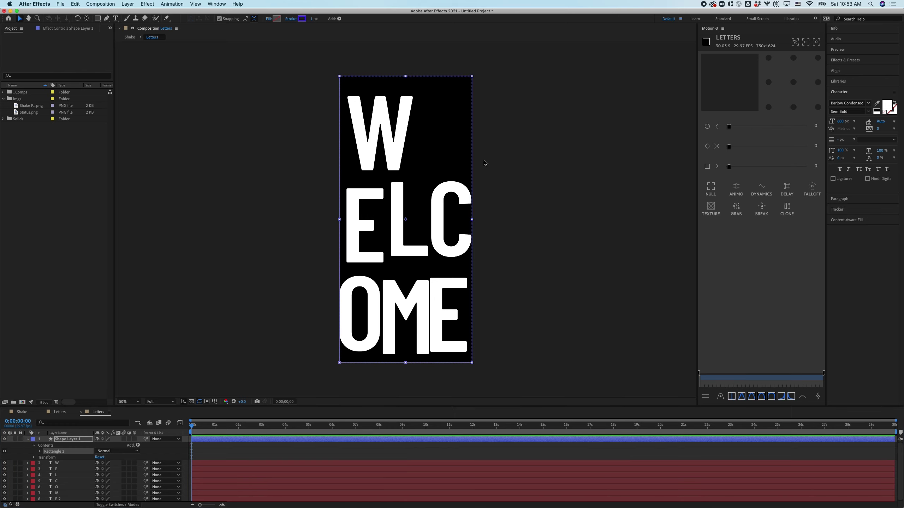
pyautogui.click(269, 19)
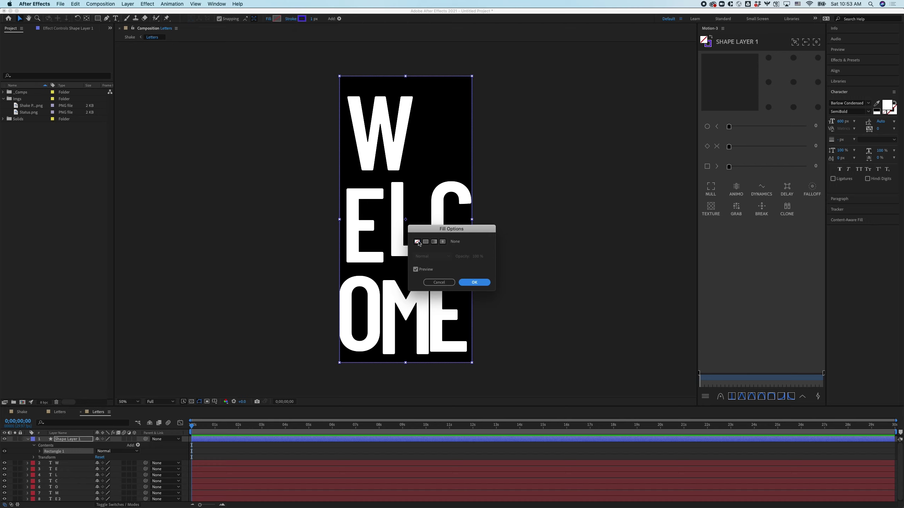
pyautogui.click(475, 283)
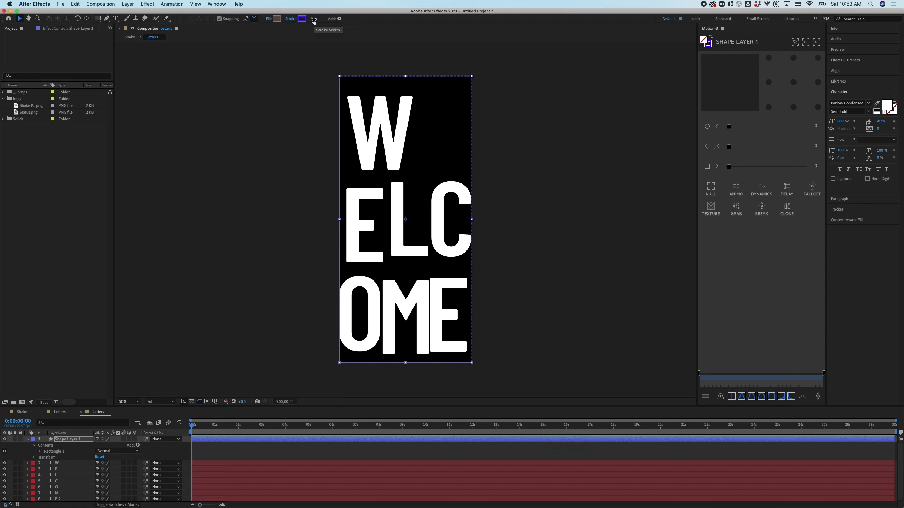
pyautogui.click(302, 18)
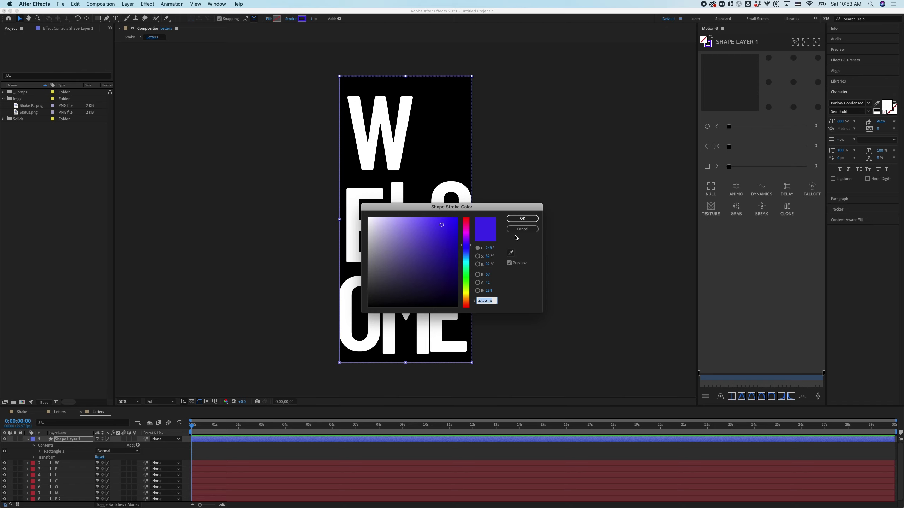
pyautogui.click(522, 218)
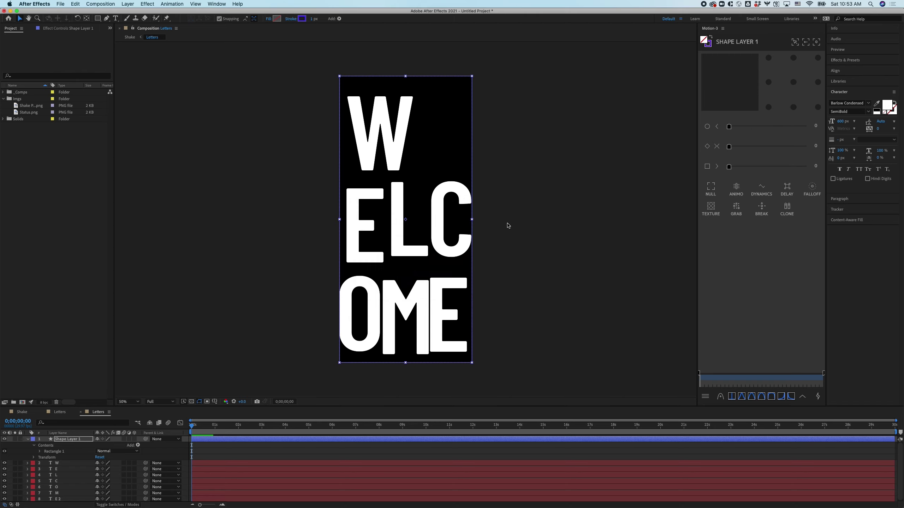
# Rename the rectangle's shape layer as container.
pyautogui.click(66, 439)
pyautogui.press('Return')
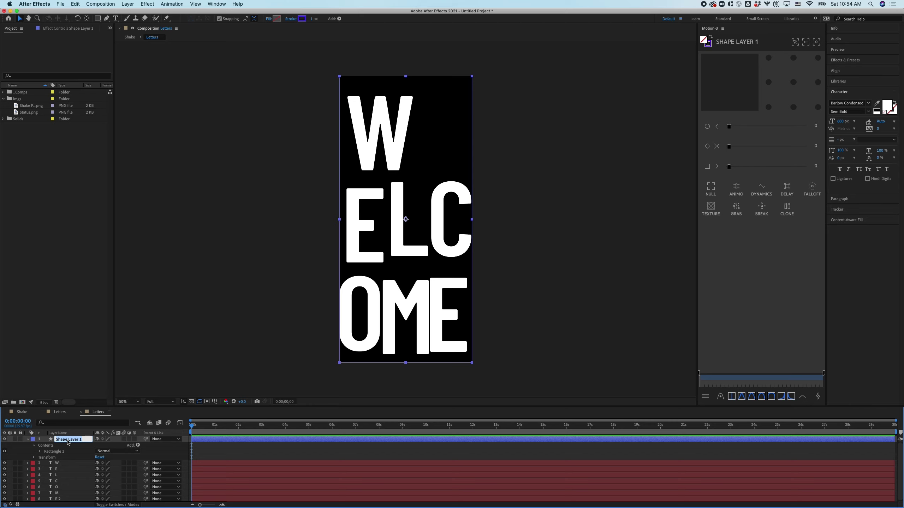
pyautogui.write('_c')
pyautogui.write('ontainer')
pyautogui.press('Return')
# Convert the container's rectangle path to a Bezier path and turn off its Closed option so the top edge is open.
pyautogui.click(50, 451)
pyautogui.click(40, 452)
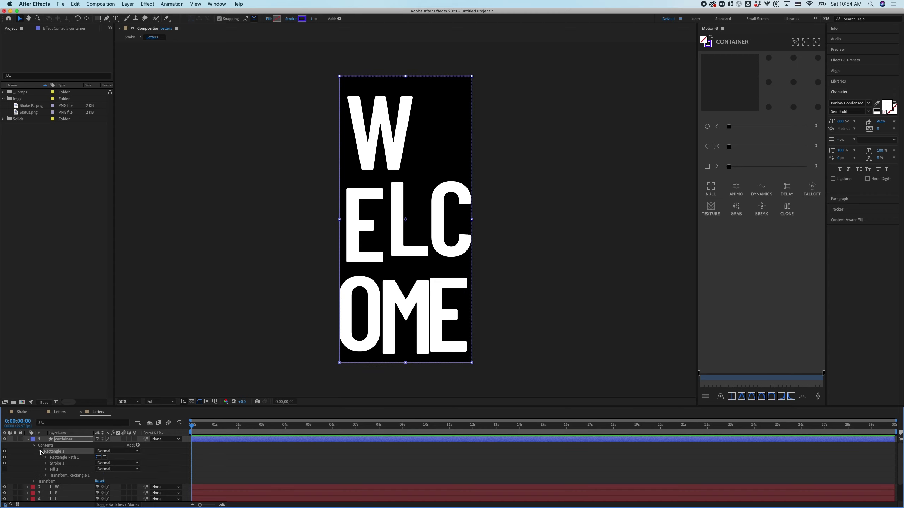
pyautogui.click(58, 458)
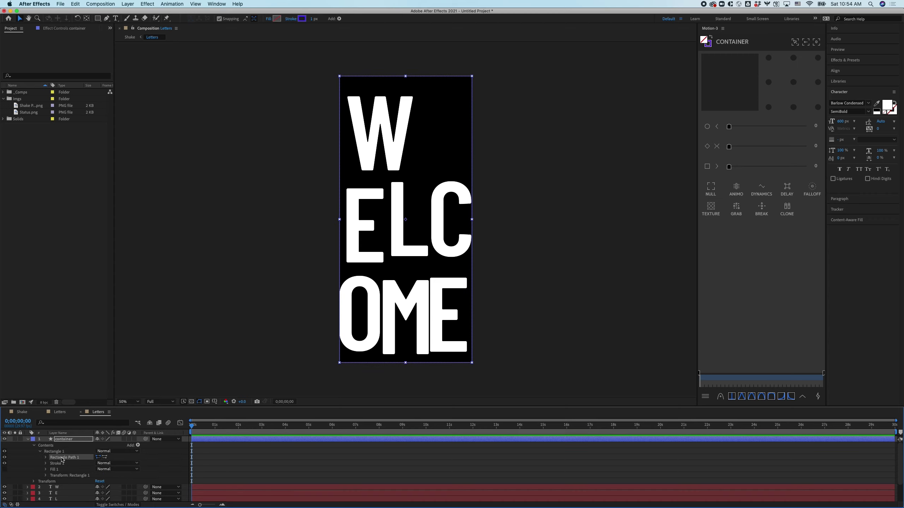
pyautogui.rightClick(62, 461)
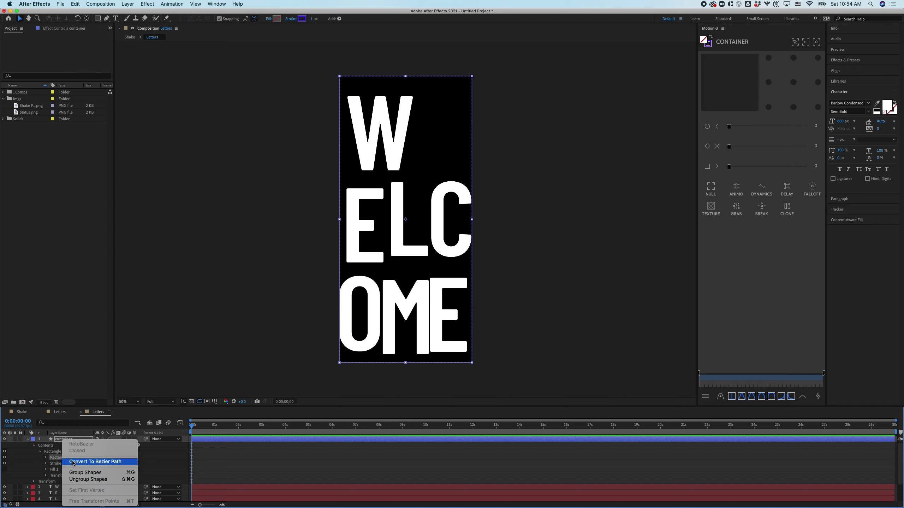
pyautogui.click(90, 462)
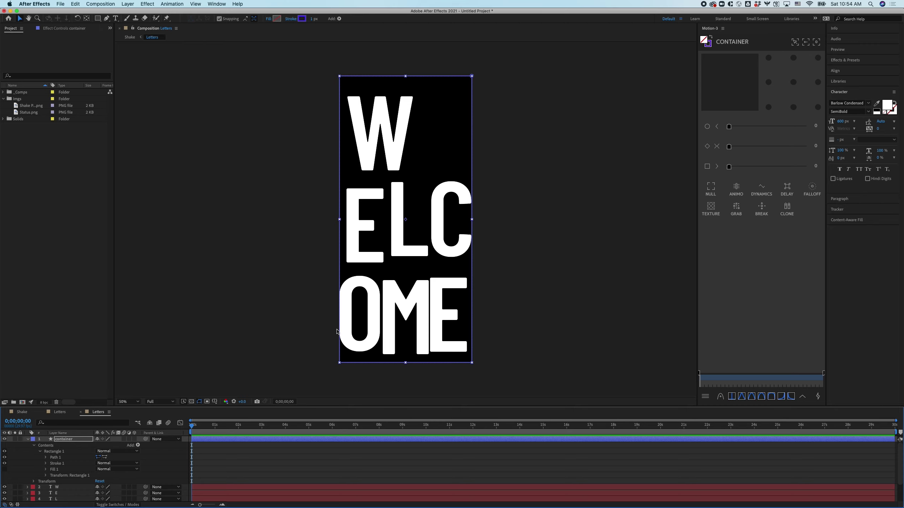
pyautogui.rightClick(415, 78)
pyautogui.moveTo(440, 88)
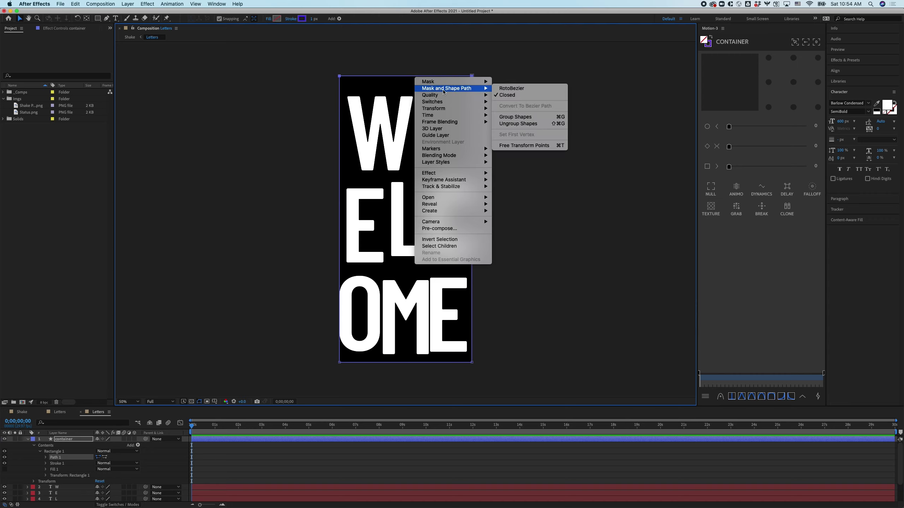
pyautogui.click(508, 96)
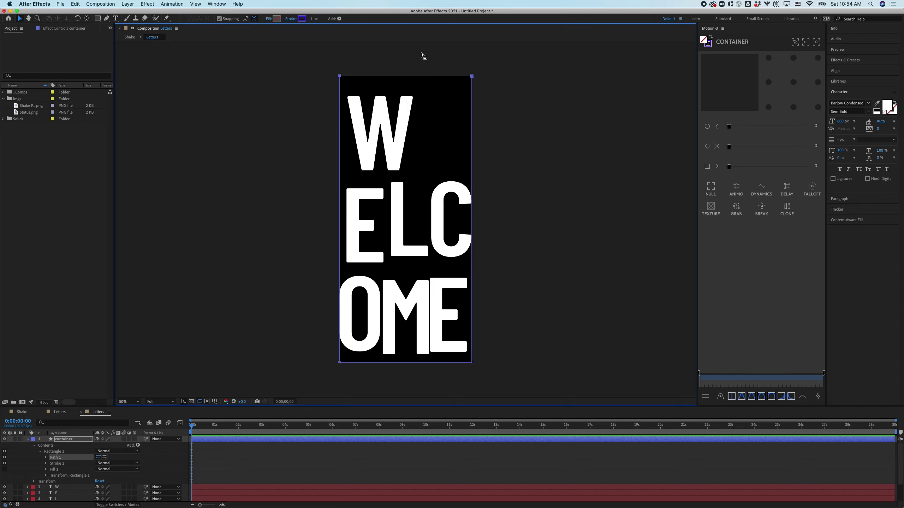
# Select the container and all seven letter layers and open them in Newton 3.
pyautogui.click(28, 439)
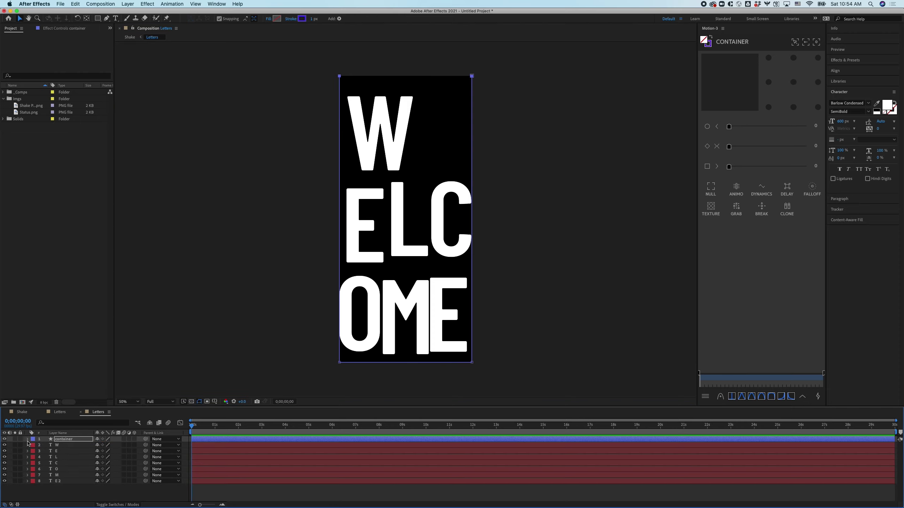
pyautogui.click(63, 441)
pyautogui.keyDown('shift'); pyautogui.click(65, 481); pyautogui.keyUp('shift')
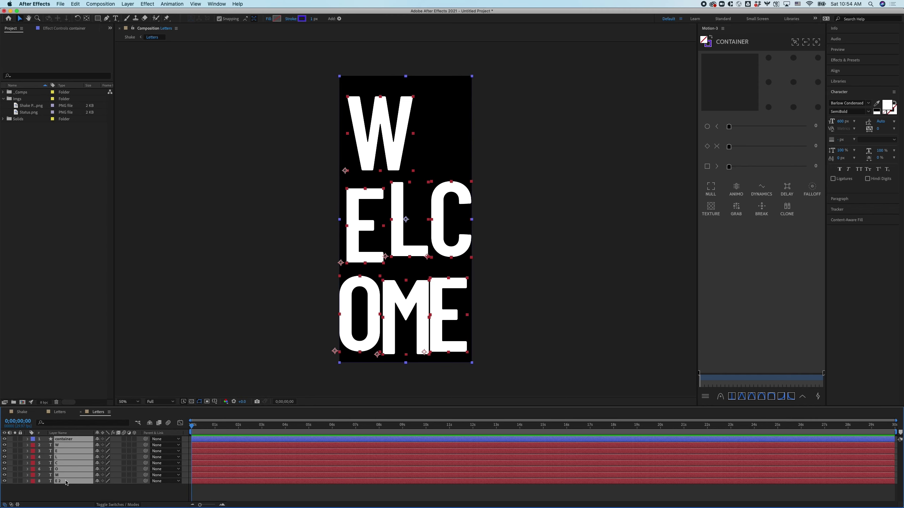
pyautogui.click(101, 4)
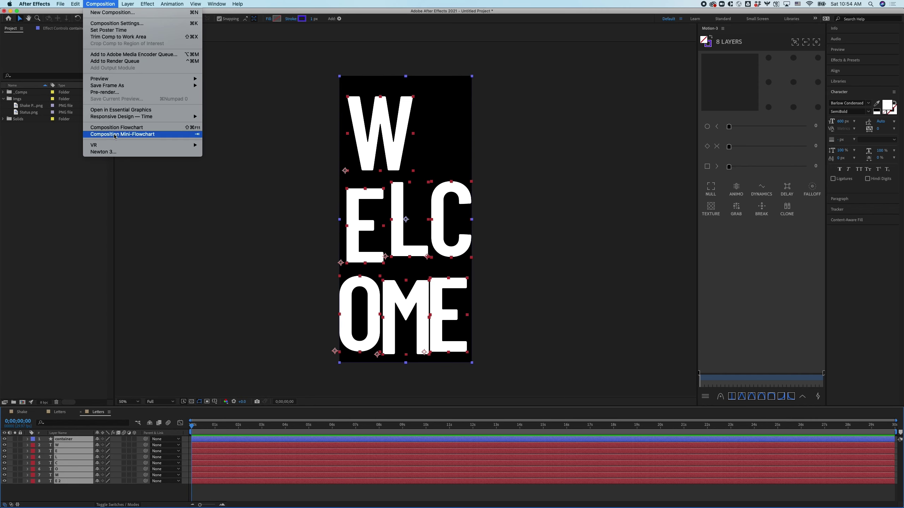
pyautogui.click(107, 154)
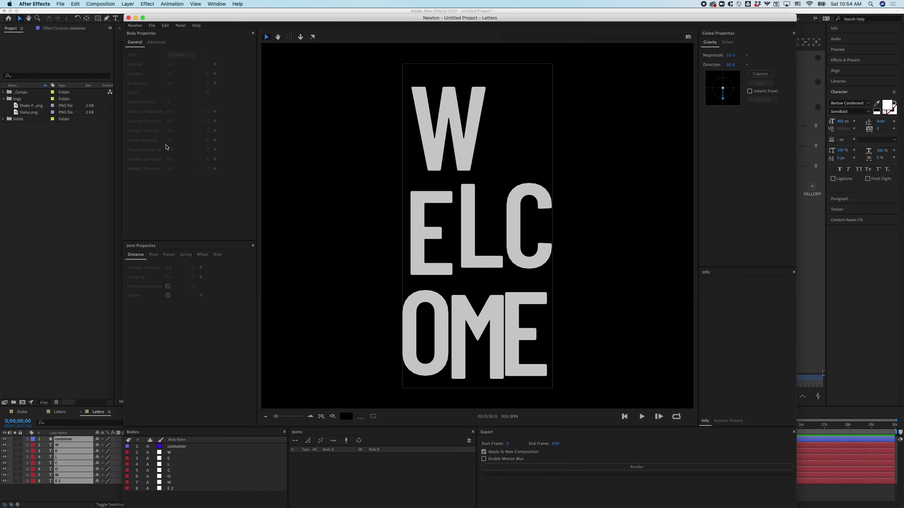
# Select all seven letter bodies together and move them above the open top of the container.
pyautogui.click(493, 367)
pyautogui.keyDown('shift'); pyautogui.click(513, 353); pyautogui.keyUp('shift')
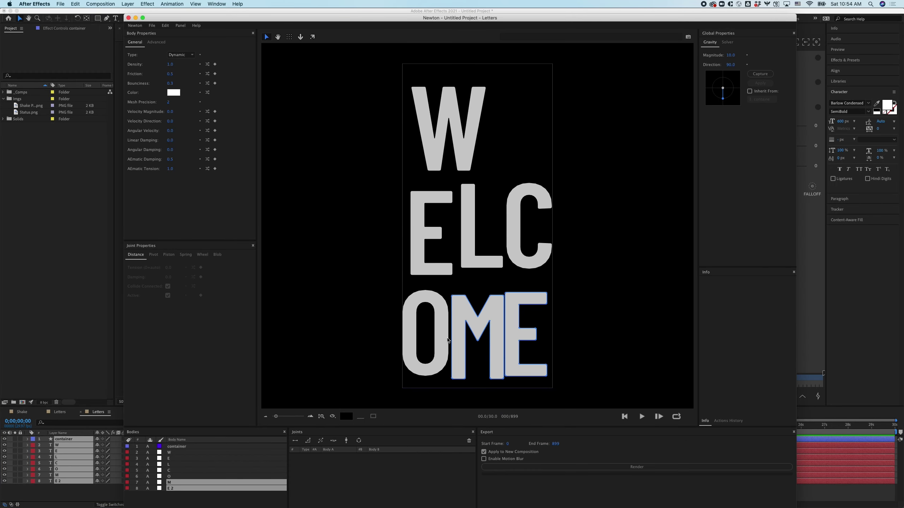
pyautogui.keyDown('shift'); pyautogui.click(442, 333); pyautogui.keyUp('shift')
pyautogui.moveTo(414, 77); pyautogui.dragTo(552, 429)
pyautogui.scroll(-3, 510, 314)
pyautogui.click(568, 231)
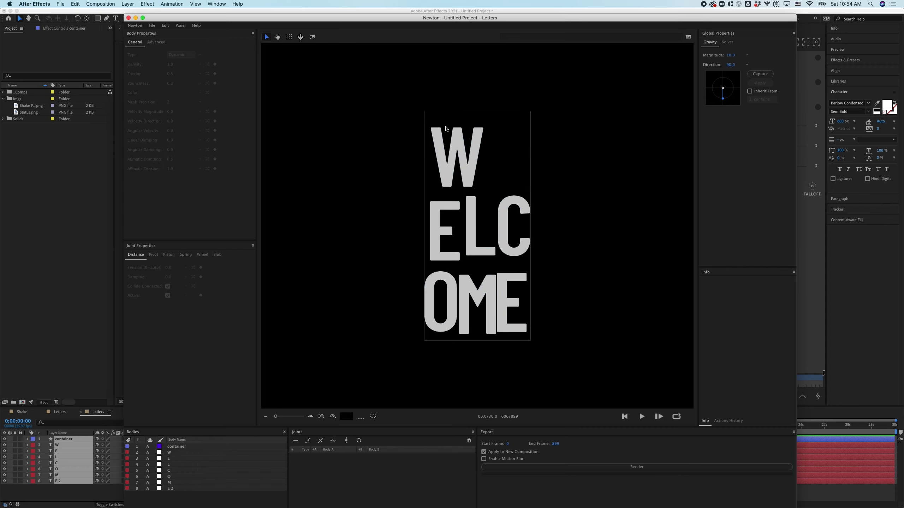
pyautogui.moveTo(437, 119); pyautogui.dragTo(512, 324)
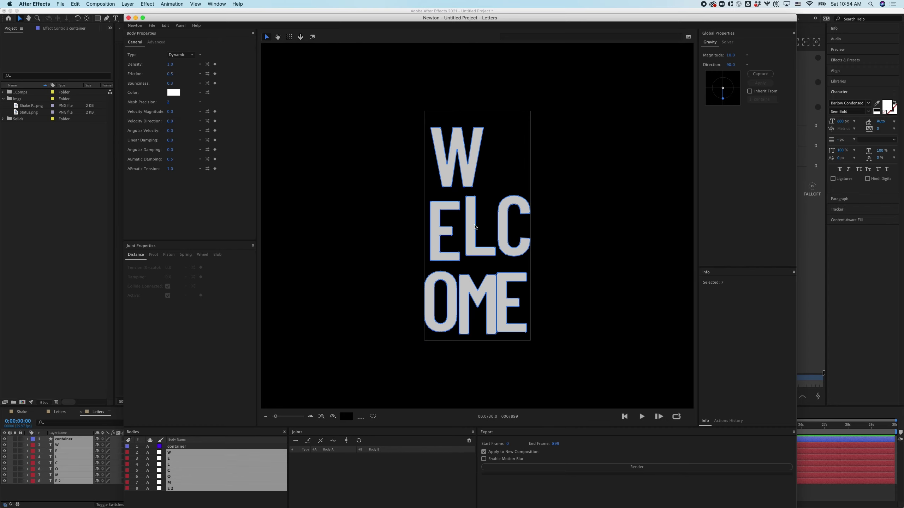
pyautogui.moveTo(460, 132); pyautogui.dragTo(468, 2)
pyautogui.scroll(-5, 464, 196)
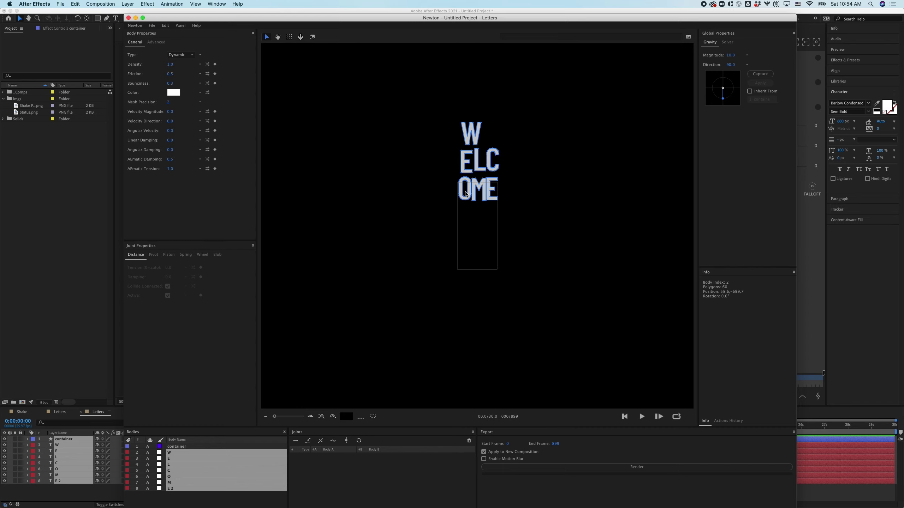
pyautogui.scroll(5, 475, 180)
pyautogui.moveTo(478, 138); pyautogui.dragTo(477, 101)
# Preview the simulation with the container as a Dynamic body and rewind to the start.
pyautogui.click(642, 417)
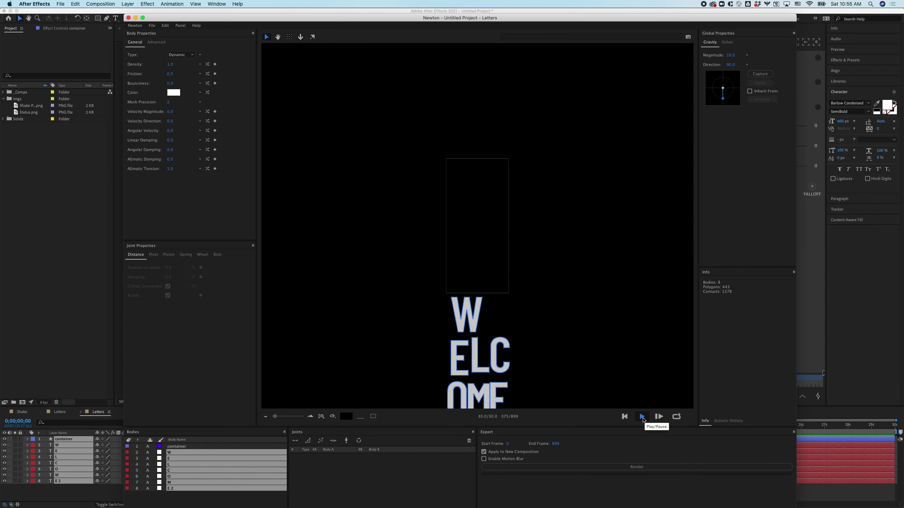
pyautogui.click(625, 417)
pyautogui.click(172, 447)
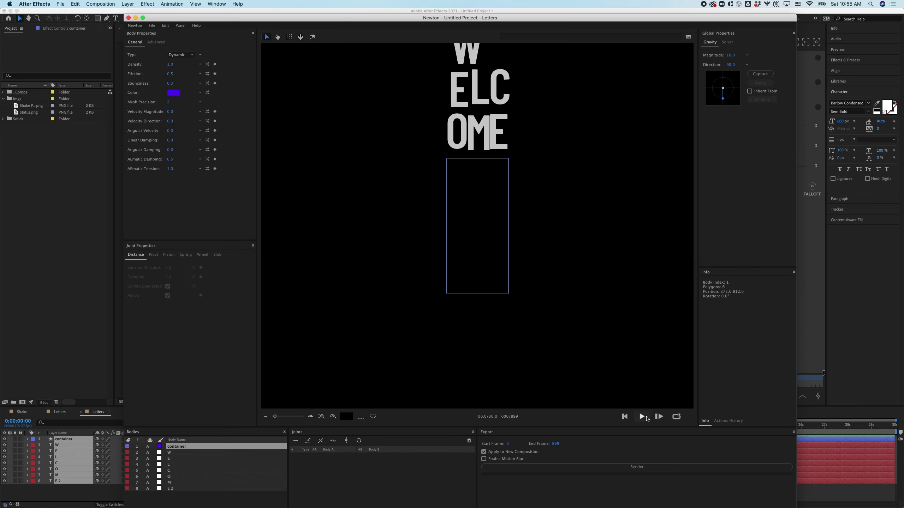
pyautogui.click(641, 417)
pyautogui.click(642, 417)
# Set the container body's type to Static.
pyautogui.click(186, 453)
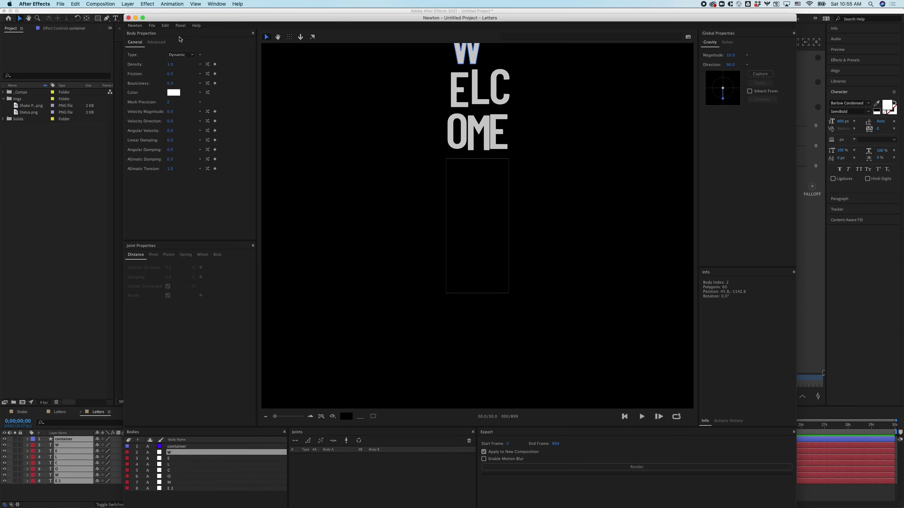
pyautogui.click(189, 447)
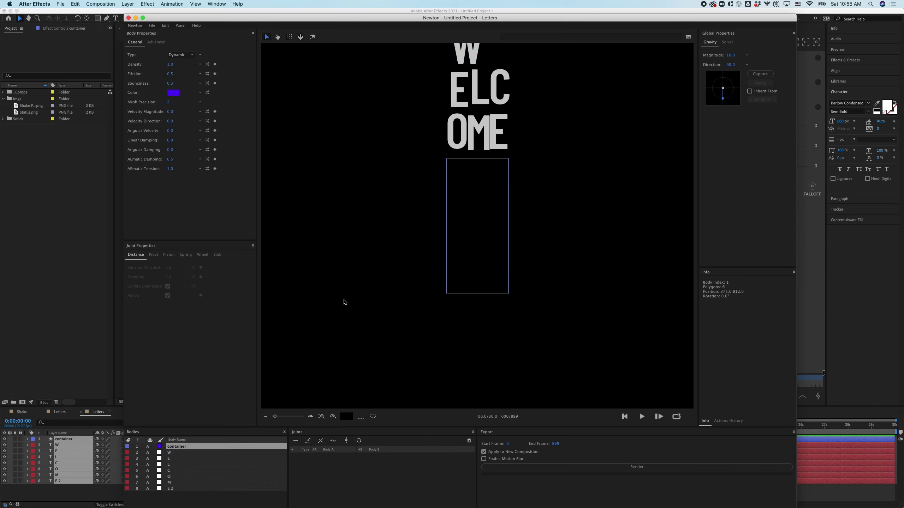
pyautogui.click(189, 58)
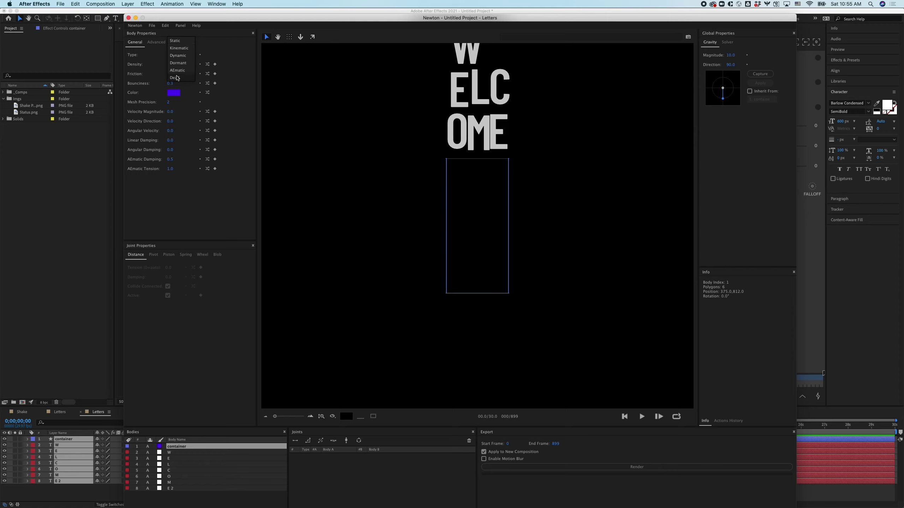
pyautogui.click(182, 42)
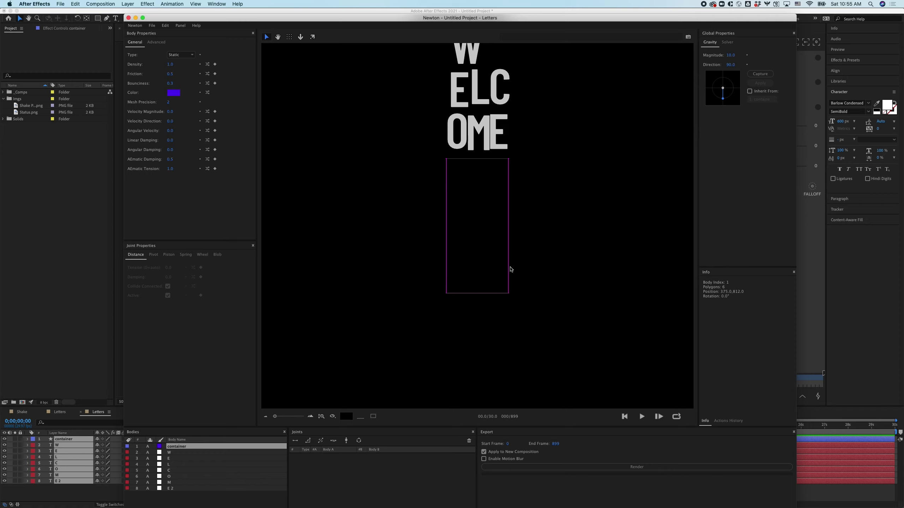
# Preview the letters falling into the static container twice, rewinding to the first frame after each run.
pyautogui.click(641, 417)
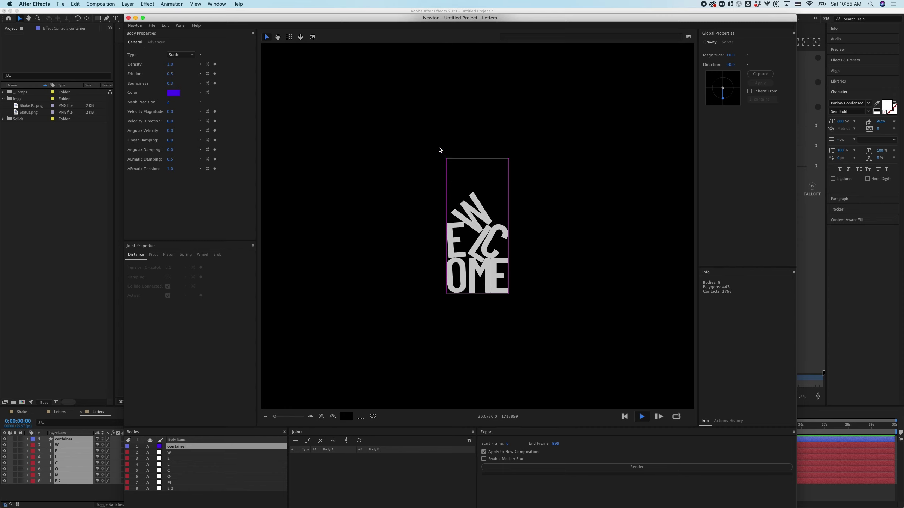
pyautogui.scroll(5, 440, 150)
pyautogui.click(625, 418)
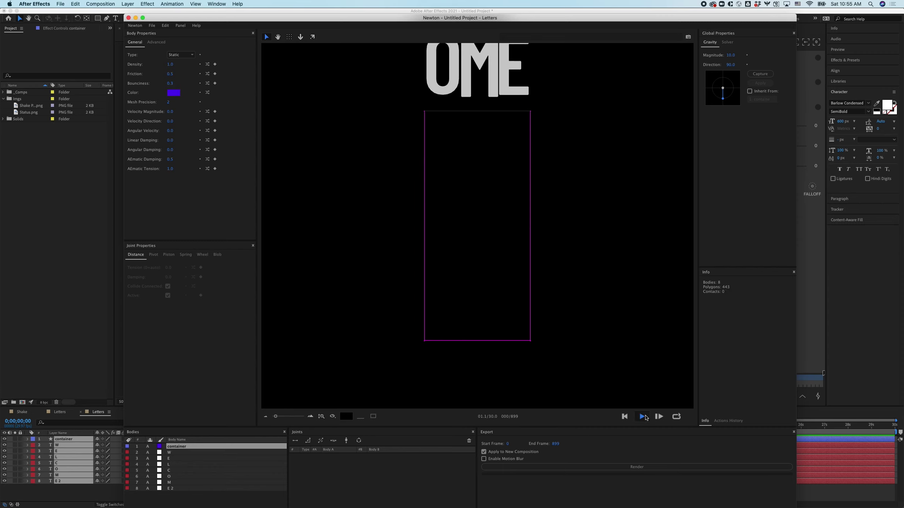
pyautogui.click(637, 418)
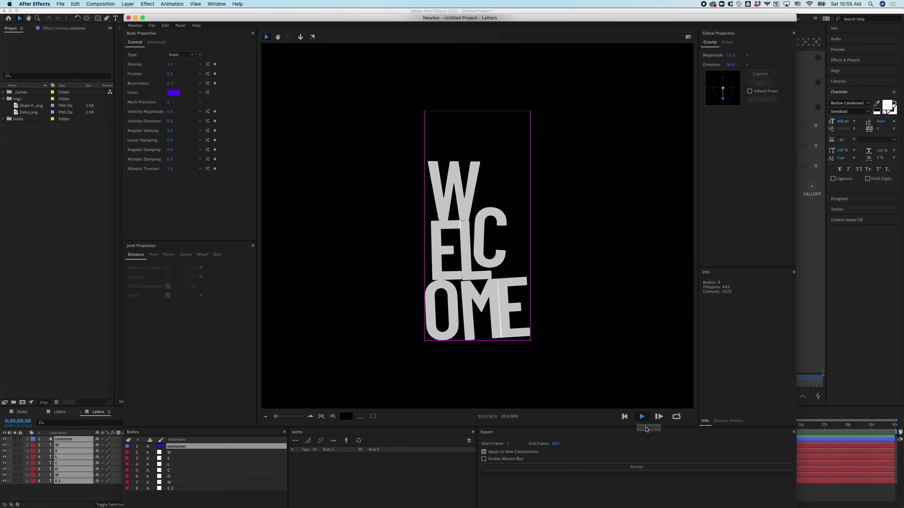
pyautogui.click(626, 417)
# Stagger the letters individually above the container, with the M lower than the O and last E and the W shifted right.
pyautogui.scroll(-2, 441, 71)
pyautogui.press('h')
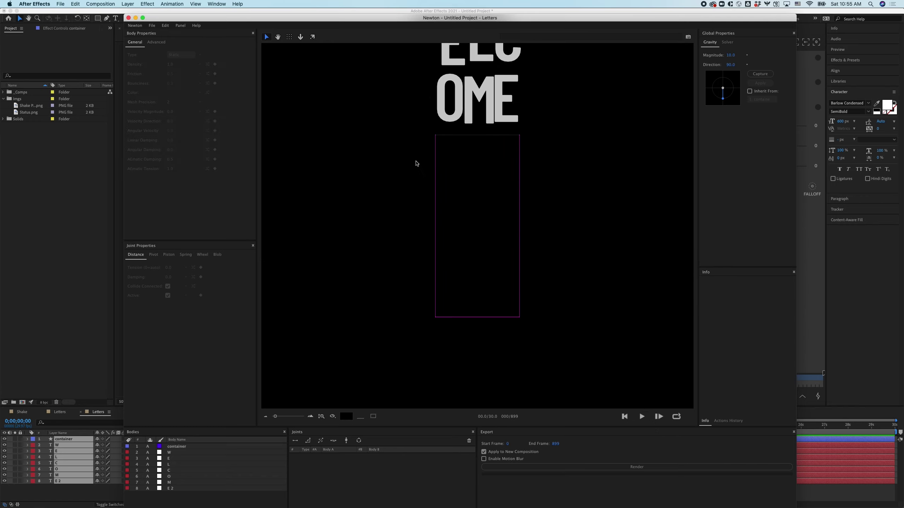
pyautogui.moveTo(412, 145); pyautogui.dragTo(393, 236)
pyautogui.press('v')
pyautogui.click(452, 180)
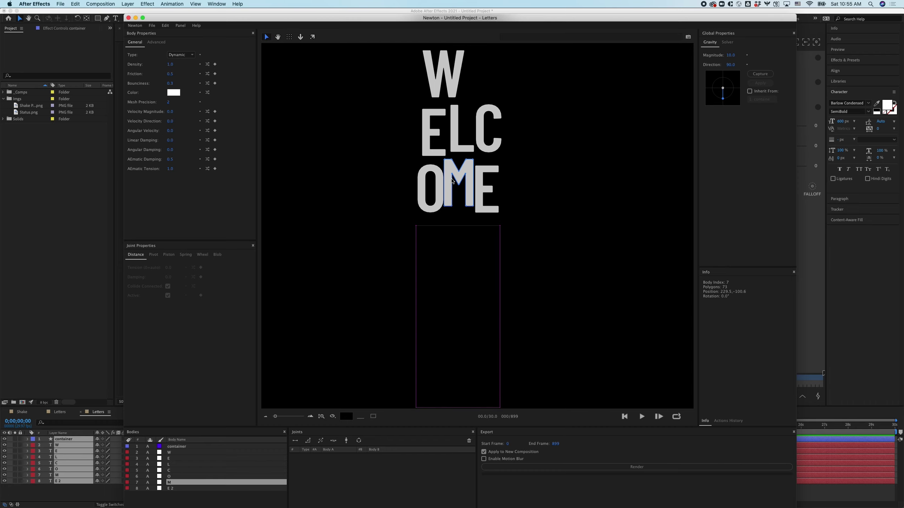
pyautogui.moveTo(453, 177); pyautogui.dragTo(457, 178)
pyautogui.moveTo(481, 214); pyautogui.dragTo(468, 198)
pyautogui.moveTo(467, 146); pyautogui.dragTo(485, 155)
pyautogui.moveTo(435, 136); pyautogui.dragTo(437, 138)
pyautogui.moveTo(459, 92); pyautogui.dragTo(479, 96)
pyautogui.moveTo(456, 130); pyautogui.dragTo(479, 123)
pyautogui.click(485, 181)
pyautogui.moveTo(480, 178); pyautogui.dragTo(441, 176)
# Preview the staggered fall briefly, then nudge the last E and the M left to fit within the container's width.
pyautogui.click(642, 416)
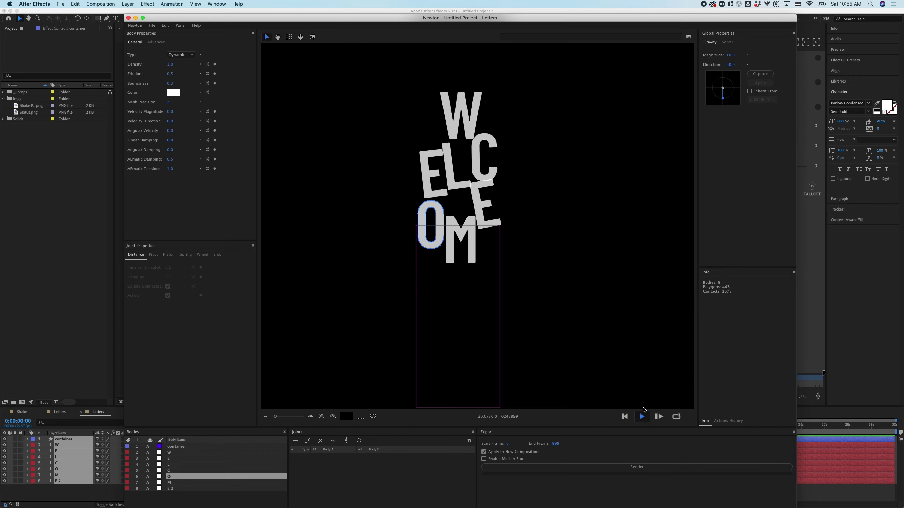
pyautogui.click(641, 412)
pyautogui.click(487, 208)
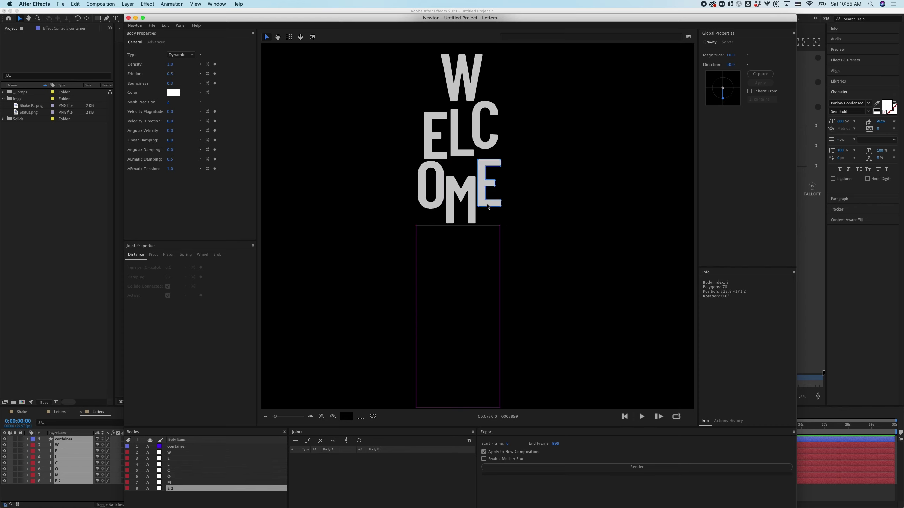
pyautogui.click(468, 210)
pyautogui.moveTo(469, 211); pyautogui.dragTo(467, 211)
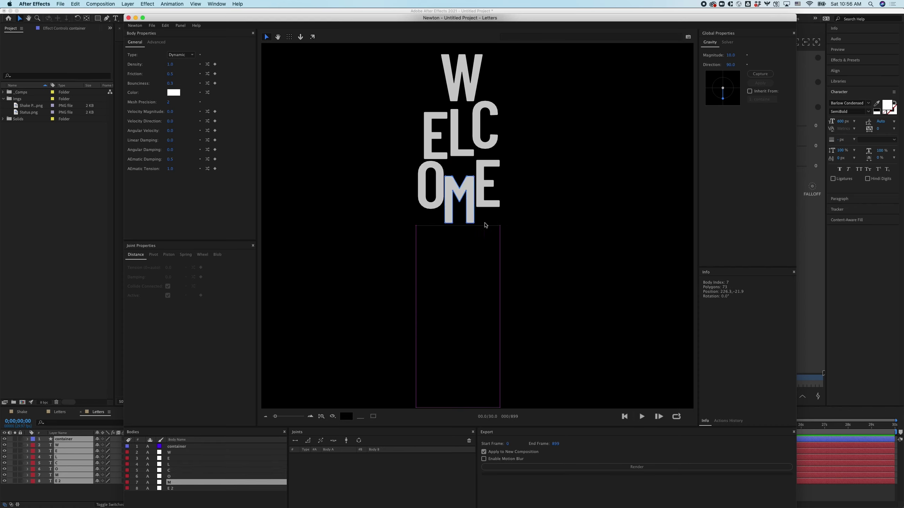
# Preview the letters falling into the container, rewind to the first frame, and shift the W slightly left.
pyautogui.click(642, 416)
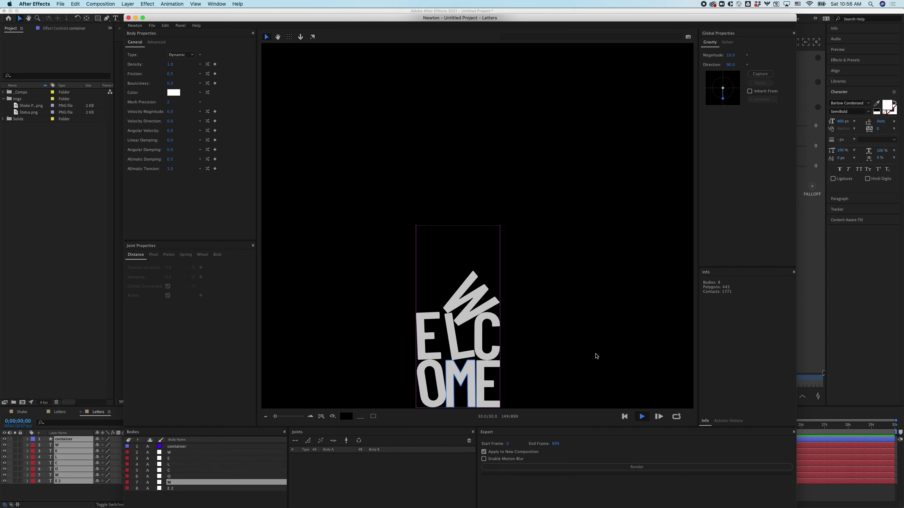
pyautogui.click(625, 416)
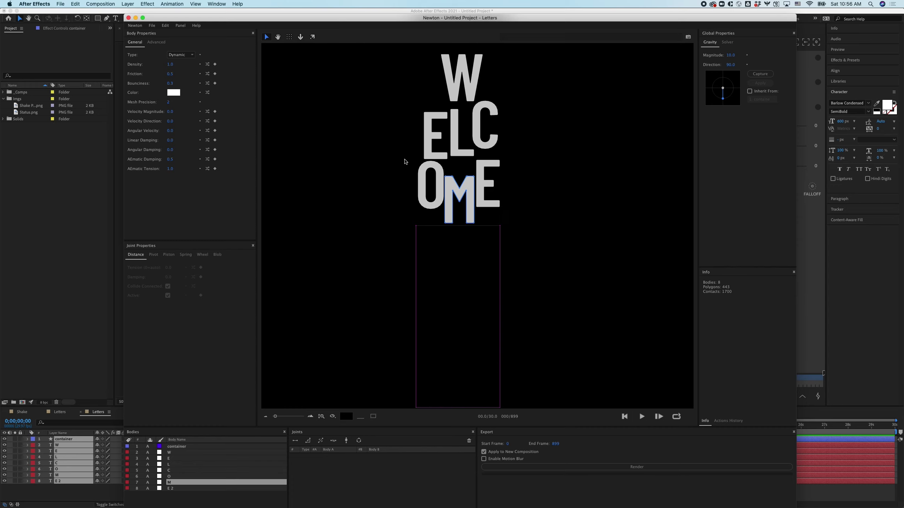
pyautogui.moveTo(457, 97); pyautogui.dragTo(446, 97)
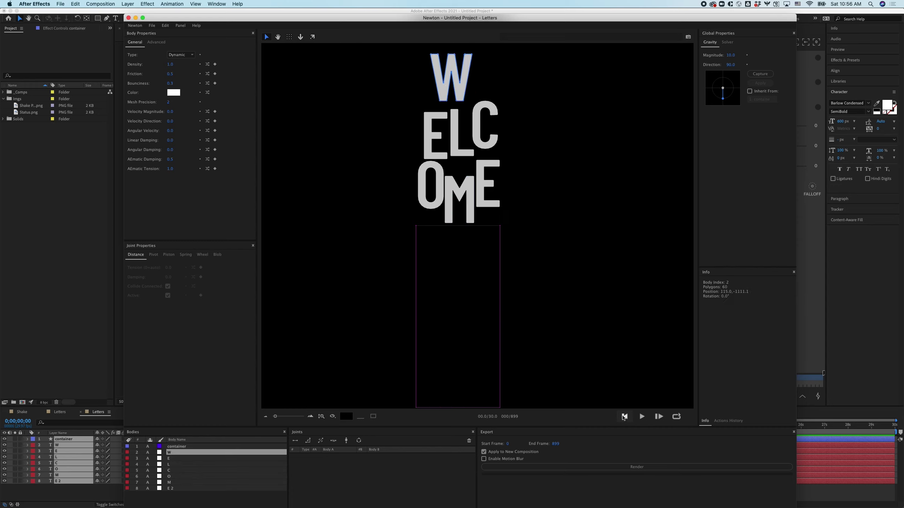
# Preview the fall with the repositioned W, set the gravity magnitude to 25.4, and replay the simulation.
pyautogui.click(642, 416)
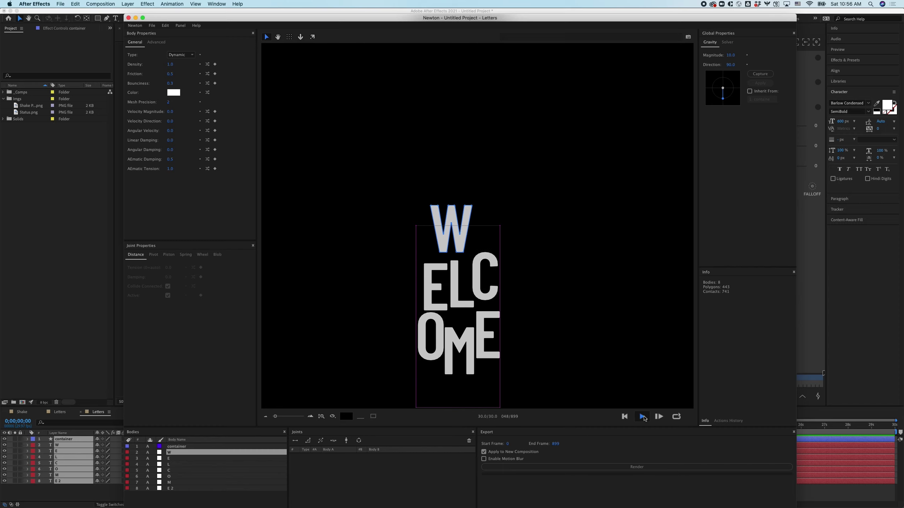
pyautogui.click(642, 417)
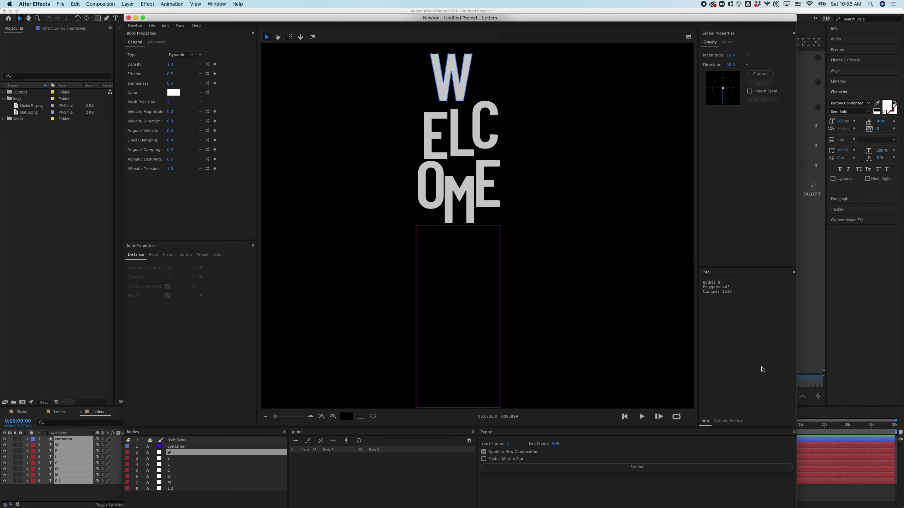
pyautogui.click(641, 417)
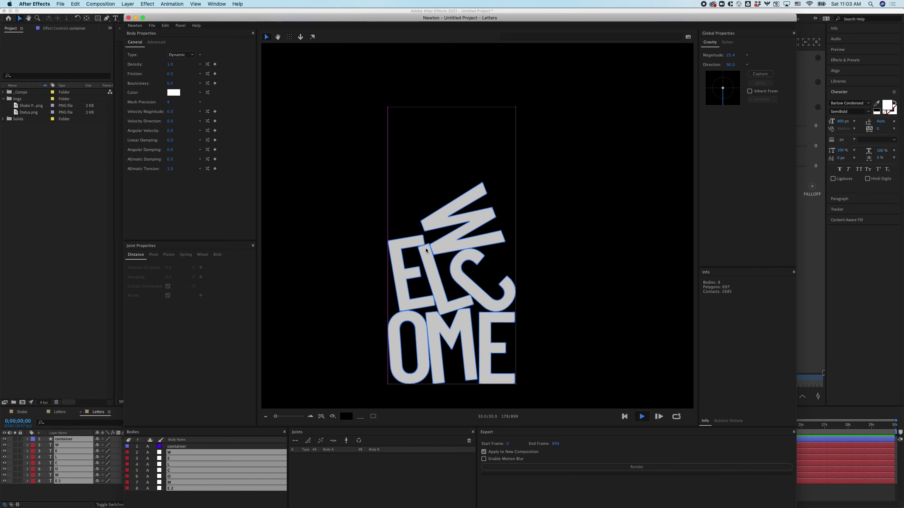
# Set the bounciness of all letter bodies to 0.7 and replay the fall from the first frame.
pyautogui.click(171, 86)
pyautogui.write('00')
pyautogui.press('Return')
pyautogui.press('Home')
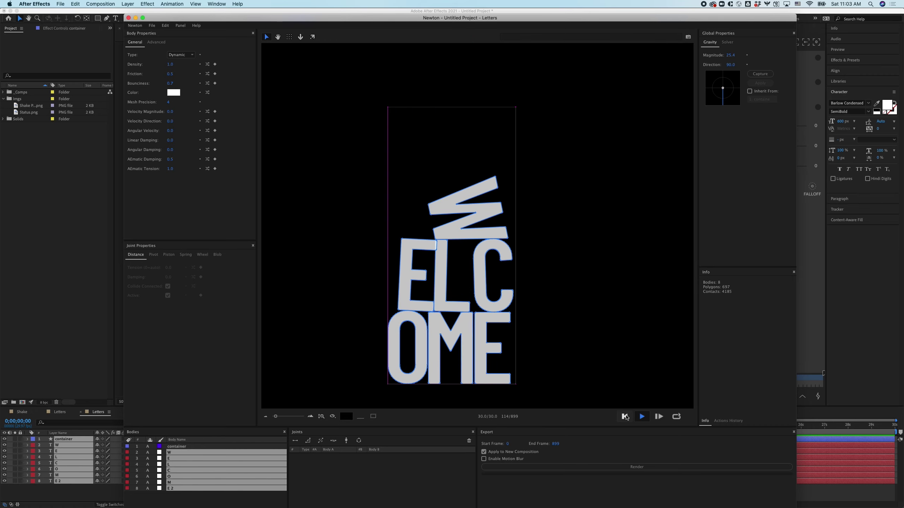
pyautogui.click(625, 417)
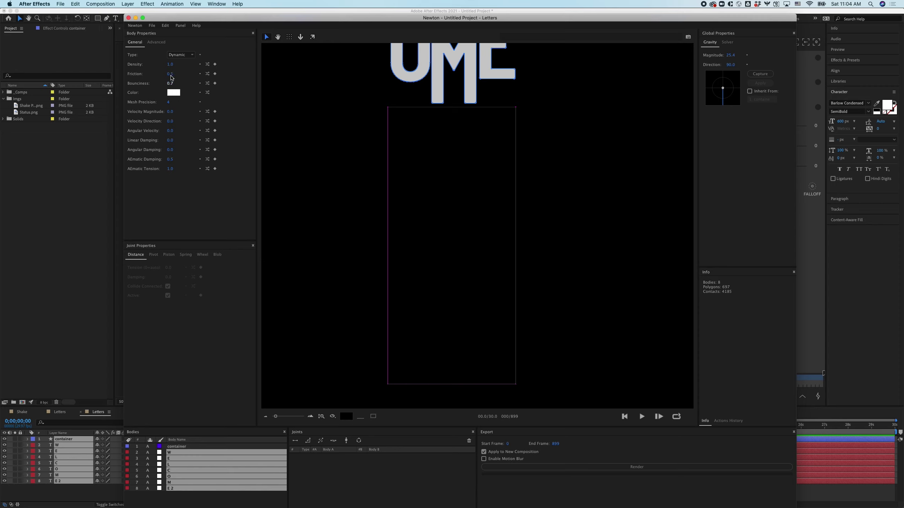
pyautogui.scroll(-3, 449, 135)
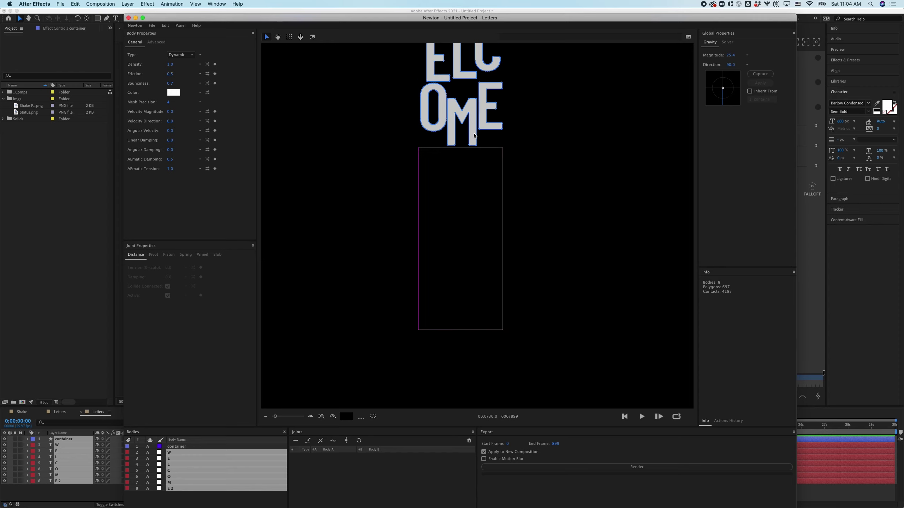
pyautogui.scroll(2, 450, 123)
pyautogui.scroll(-1, 318, 153)
pyautogui.click(642, 416)
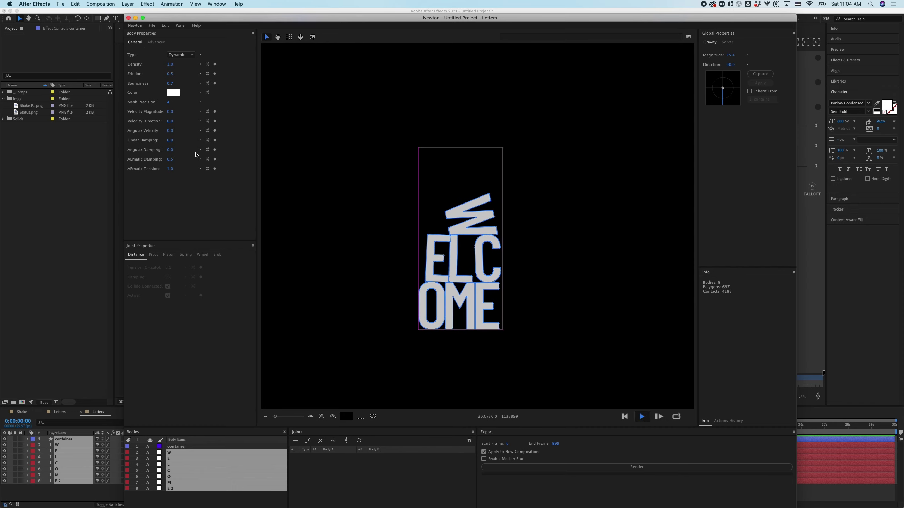
# Raise the letters' bounciness to 0.8 and replay the fall from the first frame.
pyautogui.click(171, 84)
pyautogui.click(626, 417)
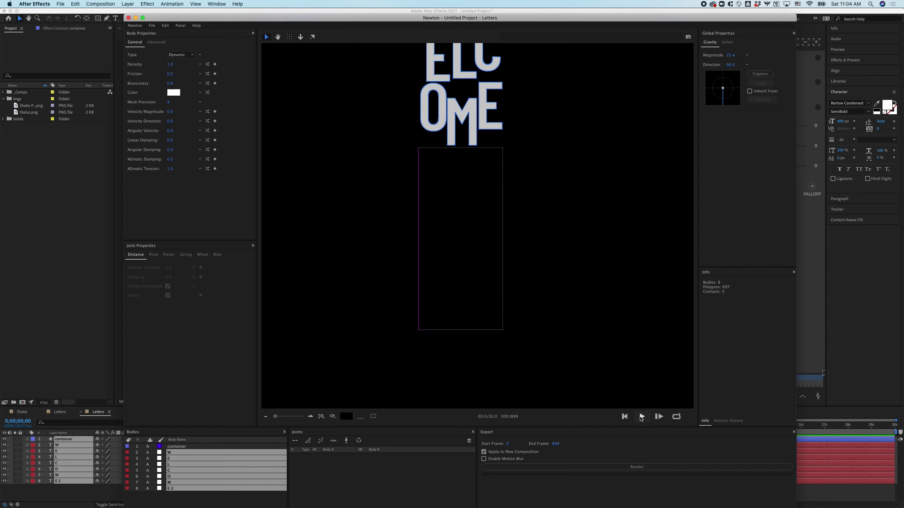
pyautogui.click(640, 418)
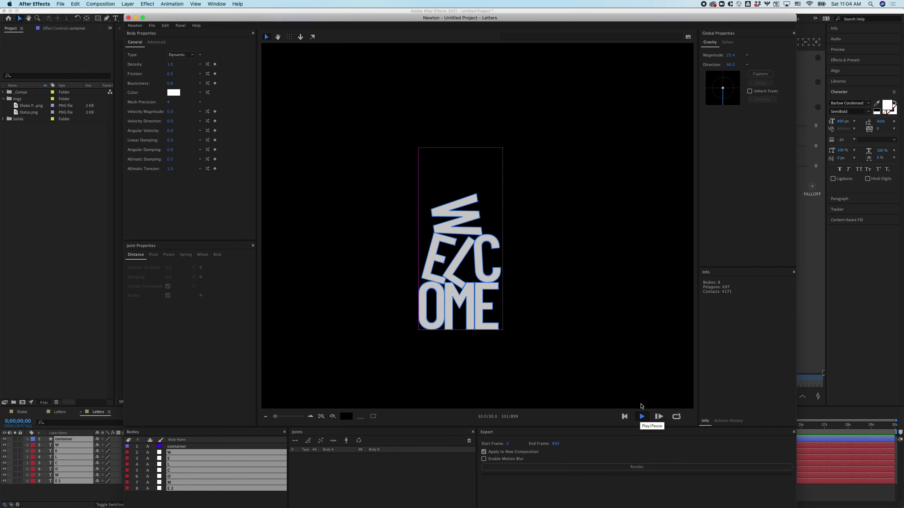
# Adjust the global gravity magnitude and replay the simulation from the first frame.
pyautogui.moveTo(730, 56); pyautogui.dragTo(713, 57)
pyautogui.click(624, 416)
pyautogui.click(641, 417)
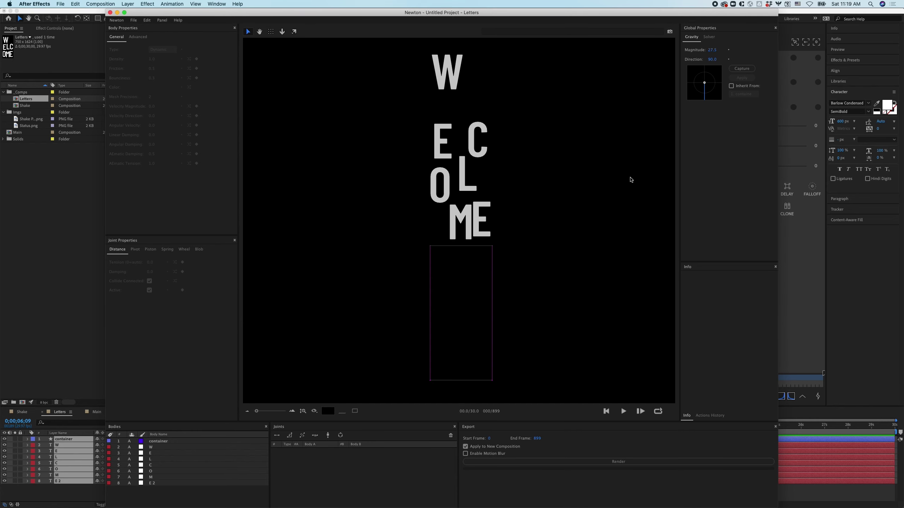
# Preview the more widely spaced letters falling into the container twice, rewinding to the first frame after each run.
pyautogui.click(628, 413)
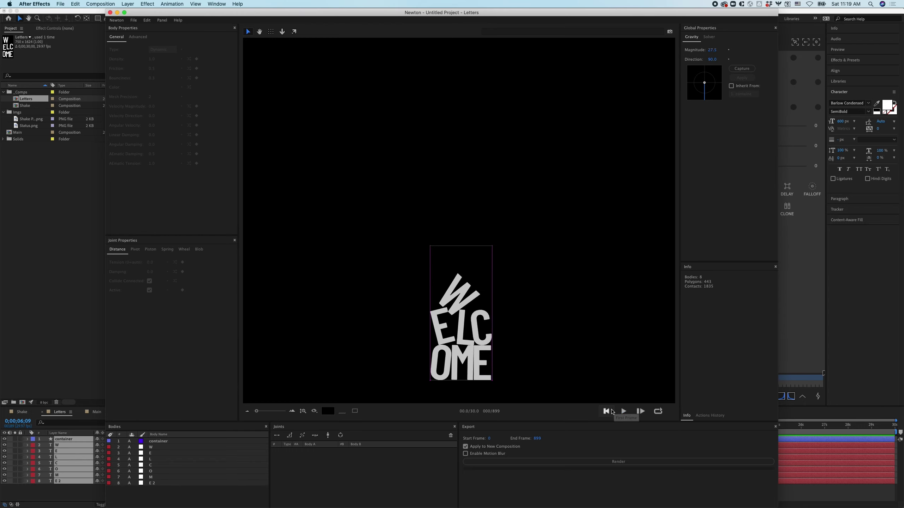
pyautogui.click(605, 411)
pyautogui.click(625, 411)
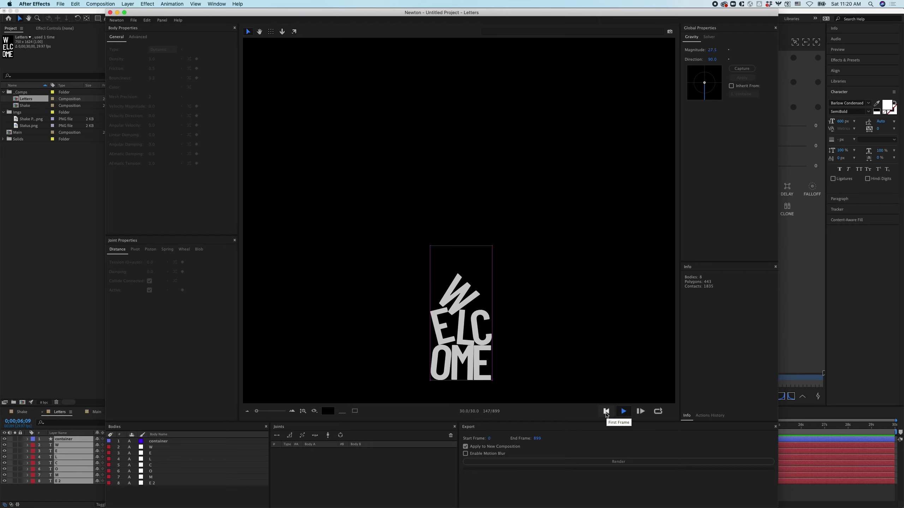
pyautogui.click(605, 412)
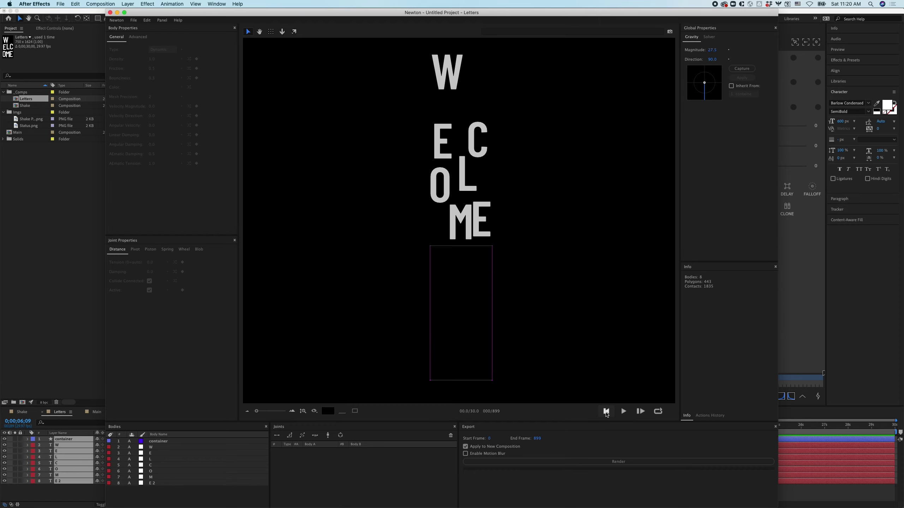
# Set the export end frame to 119 and render the simulation to a new composition.
pyautogui.click(619, 462)
pyautogui.moveTo(539, 438); pyautogui.dragTo(527, 440)
pyautogui.moveTo(388, 440); pyautogui.dragTo(278, 459)
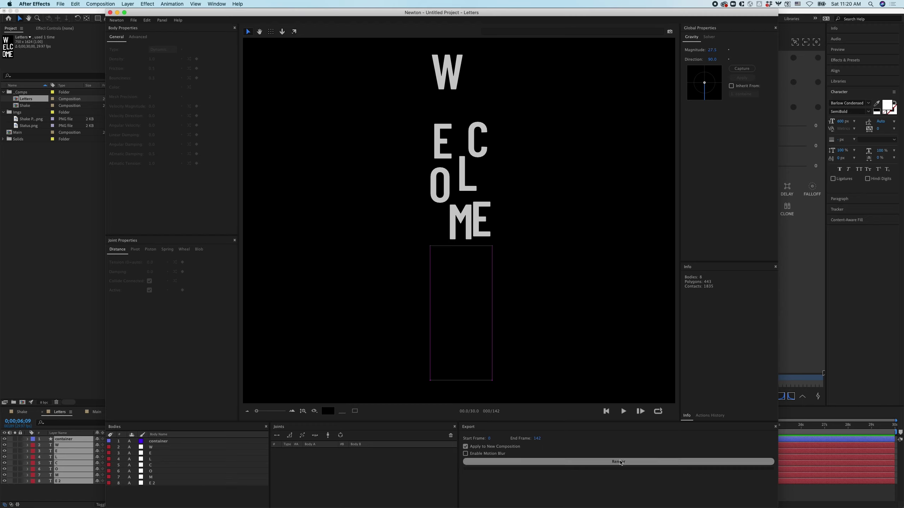
pyautogui.moveTo(538, 438); pyautogui.dragTo(531, 440)
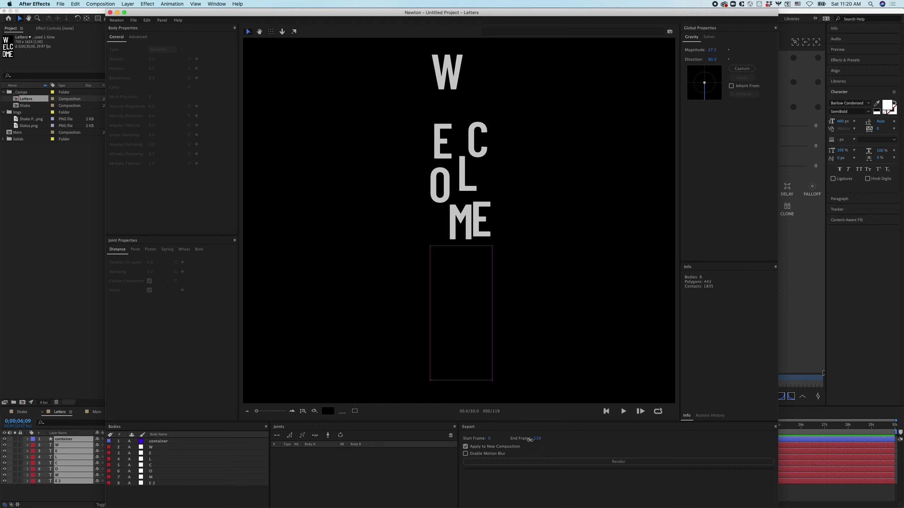
pyautogui.click(620, 465)
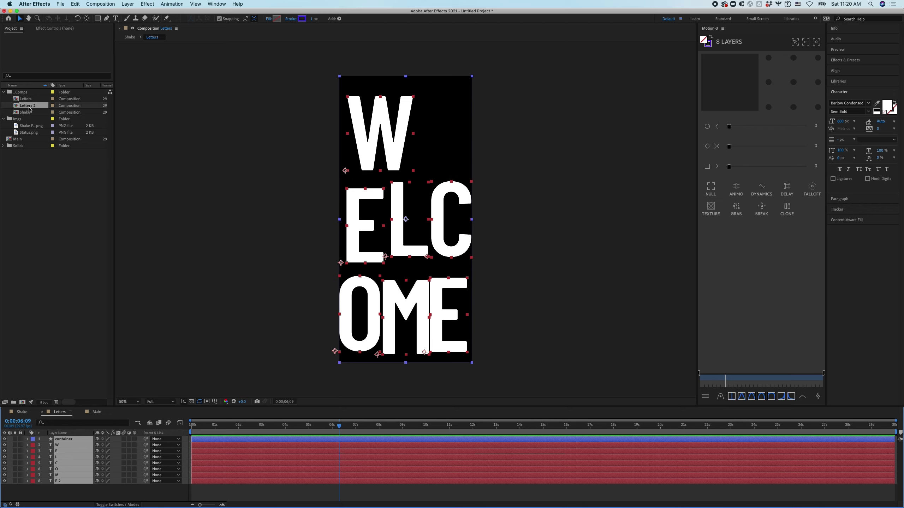
# Rename the rendered Letters 2 composition as Letters_drop_in.
pyautogui.click(36, 107)
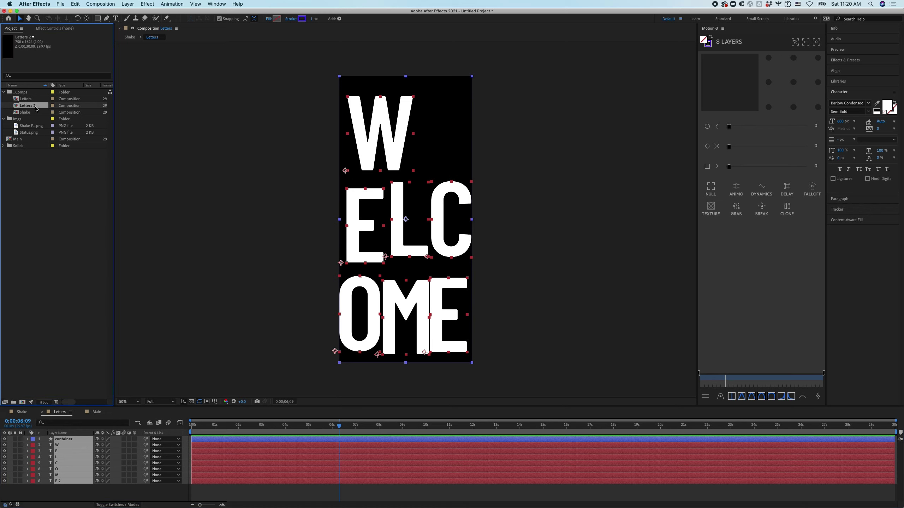
pyautogui.press('Return')
pyautogui.write('Letters')
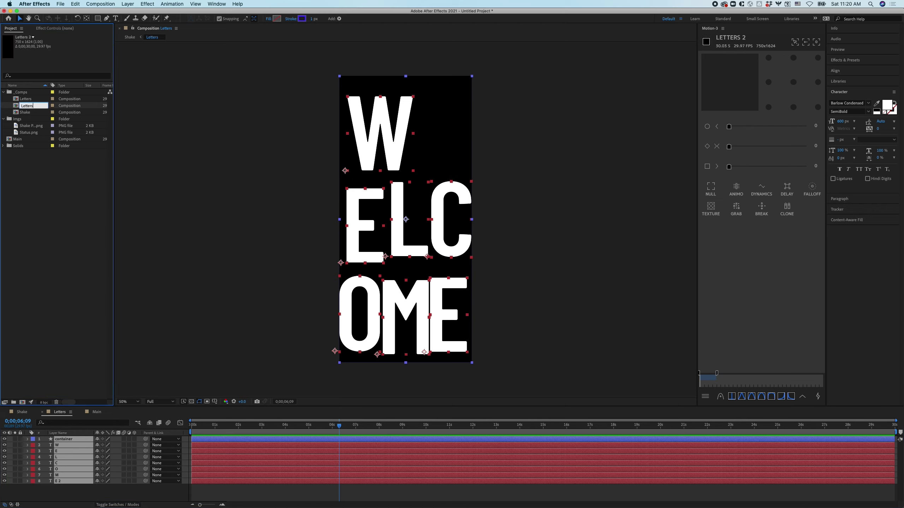
pyautogui.write('_drop_in')
pyautogui.press('Return')
# Add Letters_drop_in to the Shake composition as the topmost layer and hide the original Letters layer.
pyautogui.doubleClick(29, 112)
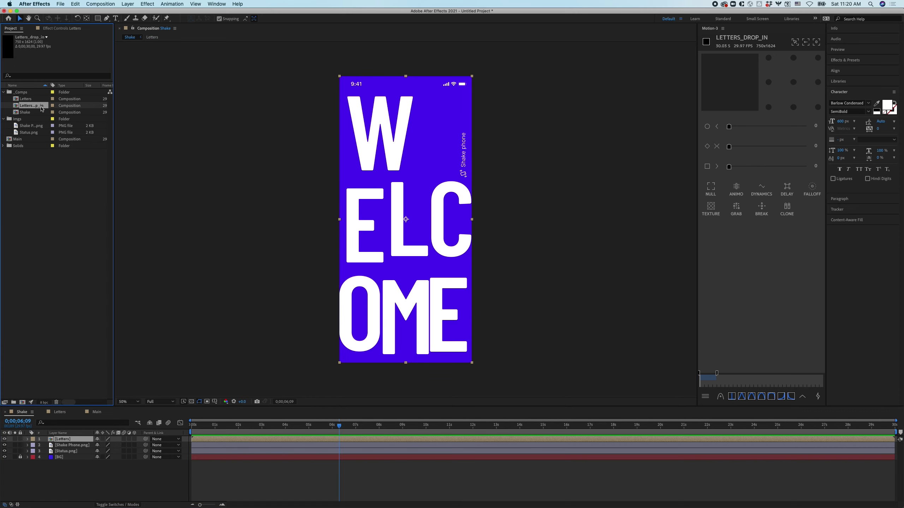
pyautogui.moveTo(59, 179); pyautogui.dragTo(99, 461)
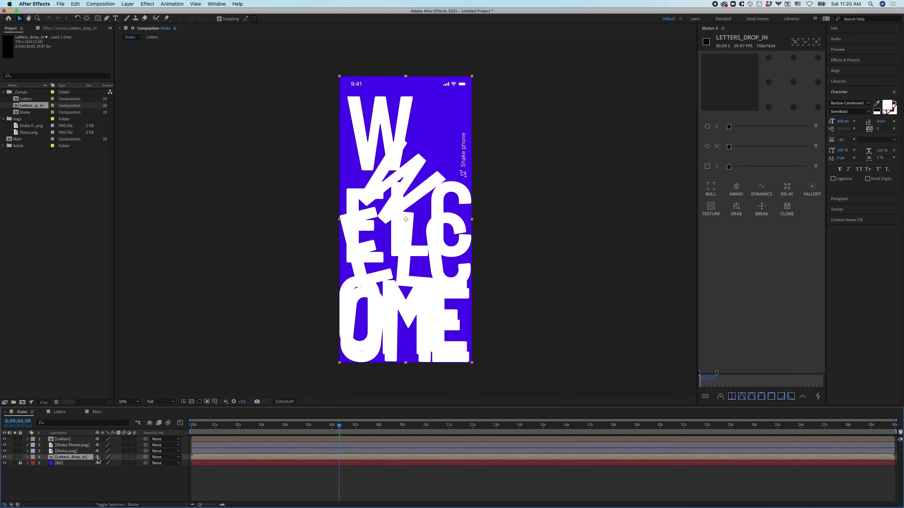
pyautogui.click(64, 440)
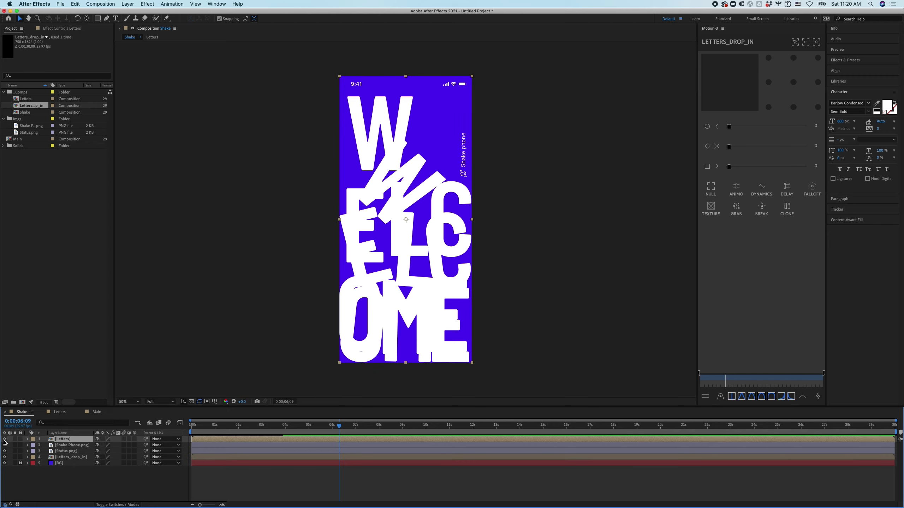
pyautogui.click(5, 439)
pyautogui.click(73, 457)
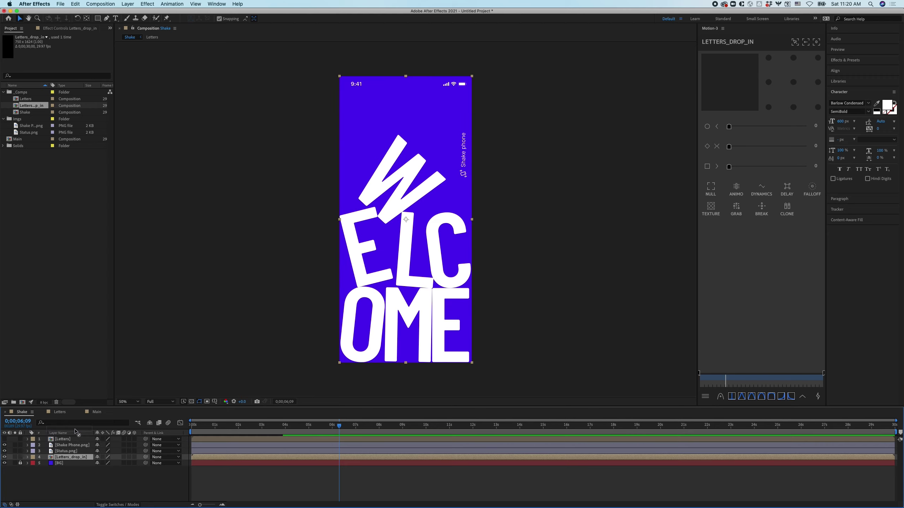
pyautogui.moveTo(75, 432); pyautogui.dragTo(76, 440)
# Play the drop-in animation in the Shake composition twice from the first frame.
pyautogui.click(196, 431)
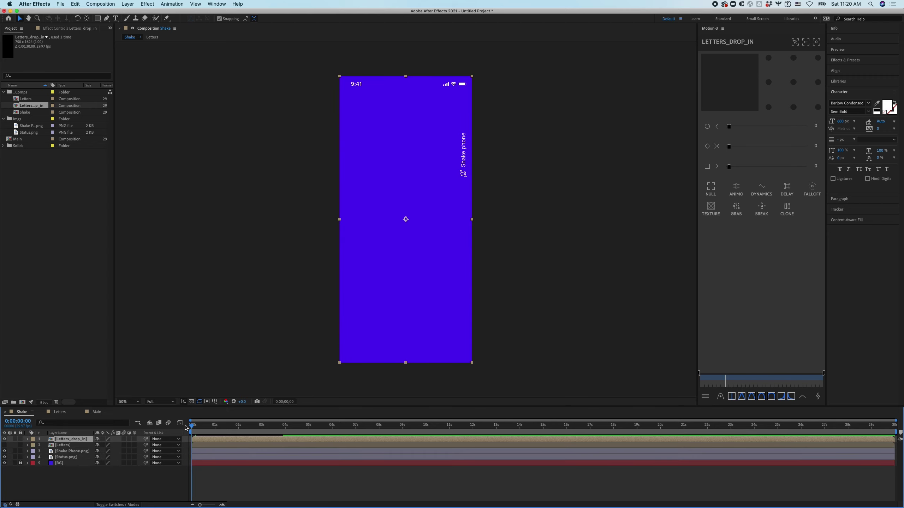
pyautogui.press('space')
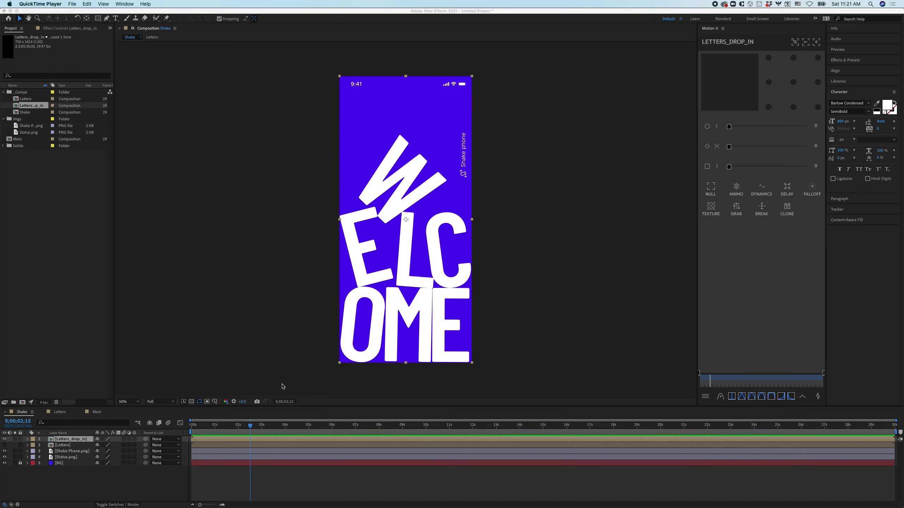
pyautogui.click(225, 431)
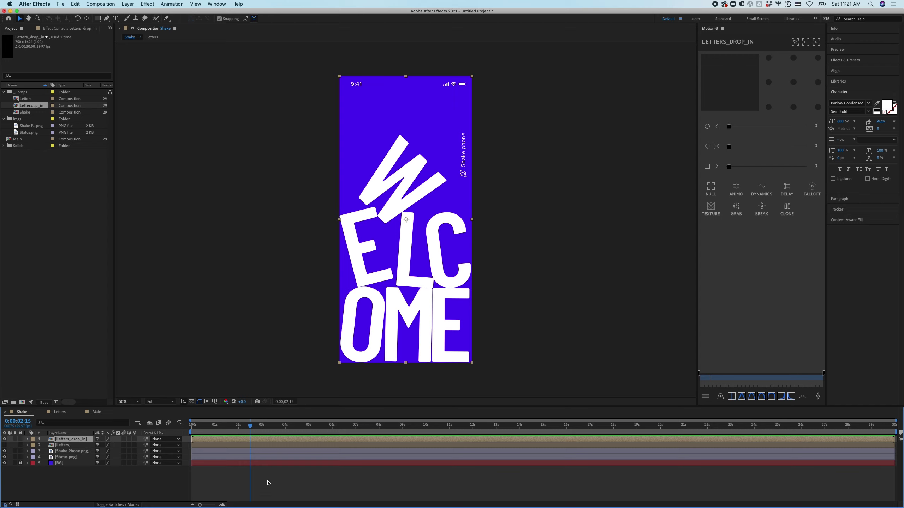
pyautogui.moveTo(248, 426); pyautogui.dragTo(191, 426)
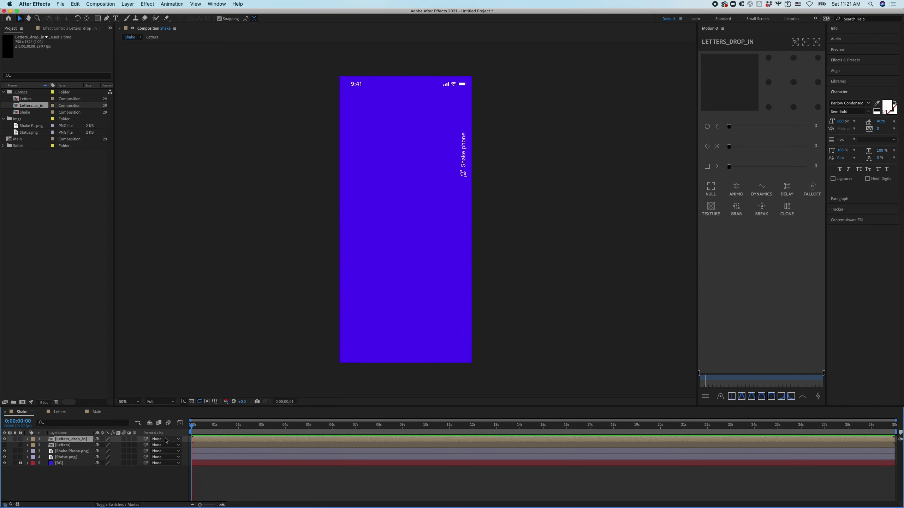
pyautogui.press('space')
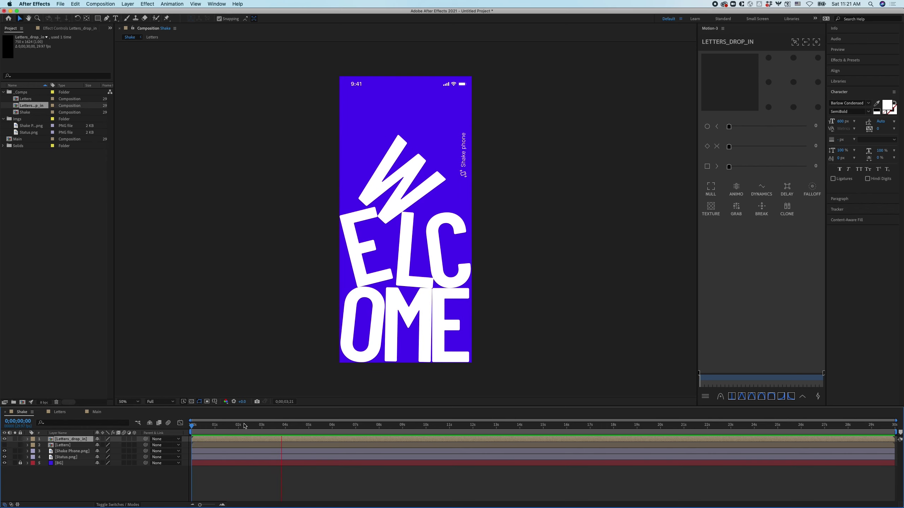
# Add 100% Opacity keyframes to the Shake Phone.png layer at 0;00;04;00 and 0;00;04;20.
pyautogui.moveTo(282, 425); pyautogui.dragTo(285, 433)
pyautogui.click(81, 451)
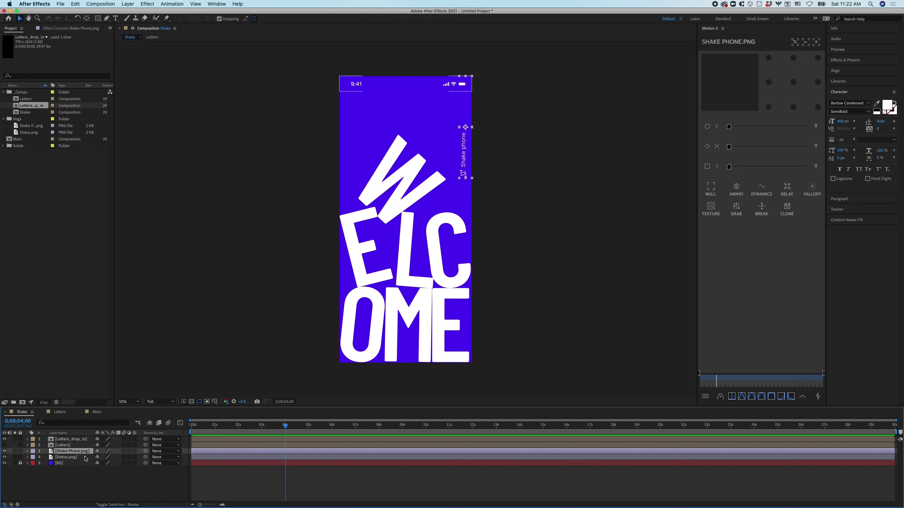
pyautogui.press('t')
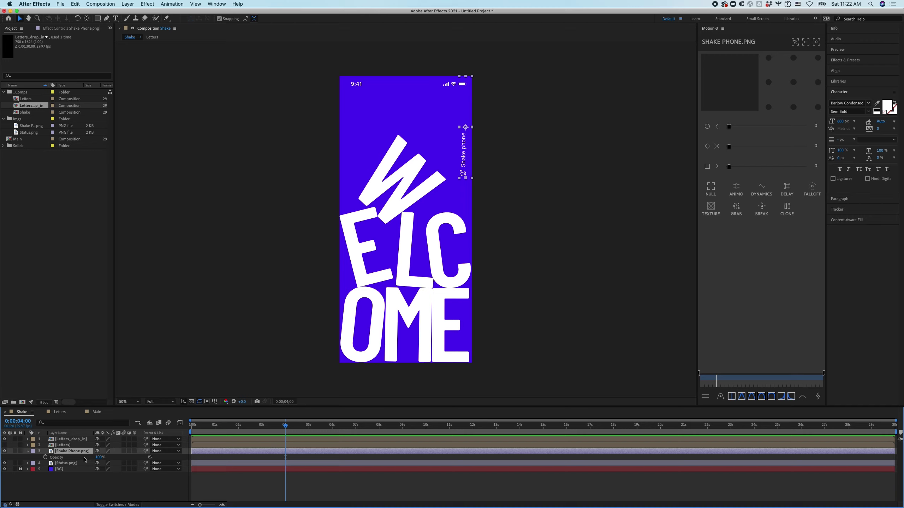
pyautogui.click(45, 457)
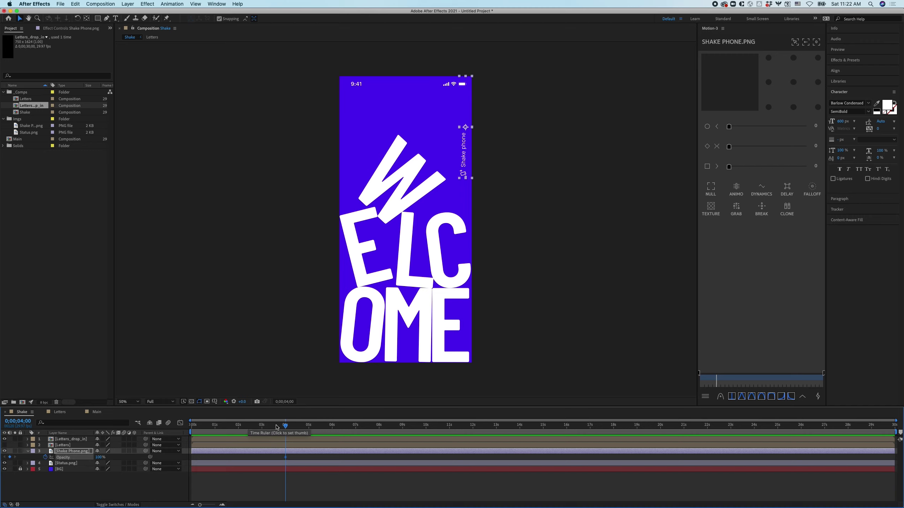
pyautogui.hotkey('shift', 'pagedown')
pyautogui.hotkey('shift', 'pagedown')
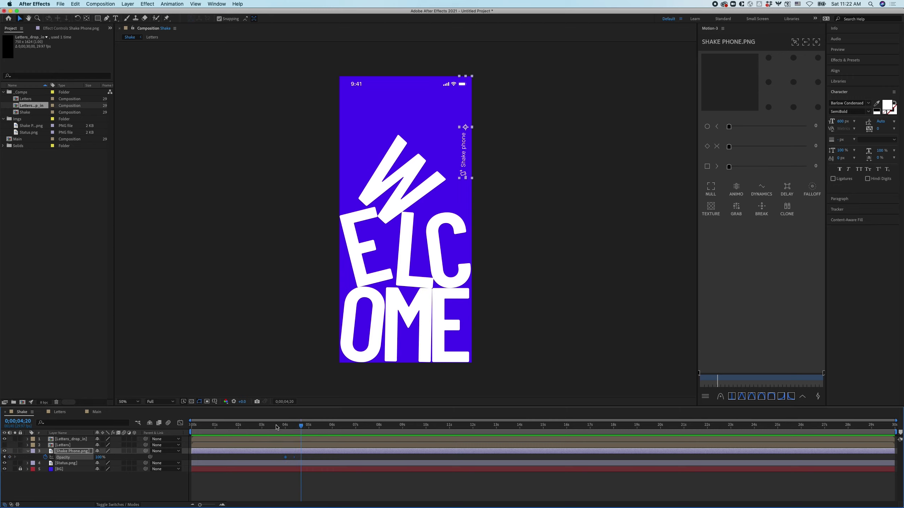
pyautogui.click(10, 458)
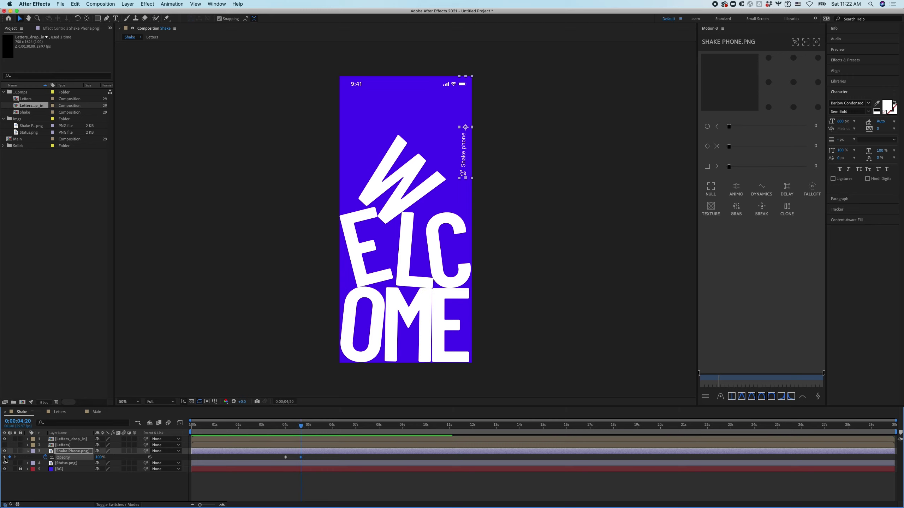
# Set the Shake Phone.png layer's Opacity keyframe at 0;00;04;00 to 0% and preview the fade-in.
pyautogui.click(5, 457)
pyautogui.moveTo(99, 458); pyautogui.dragTo(4, 462)
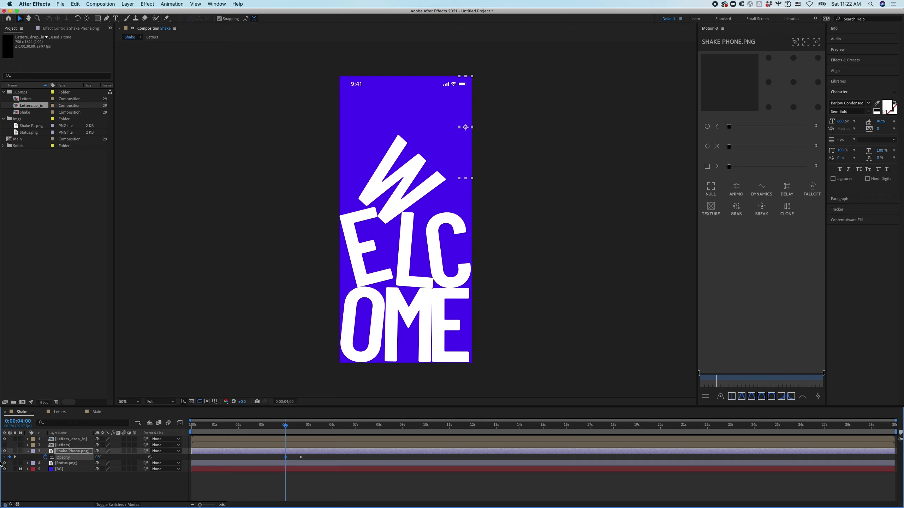
pyautogui.press('space')
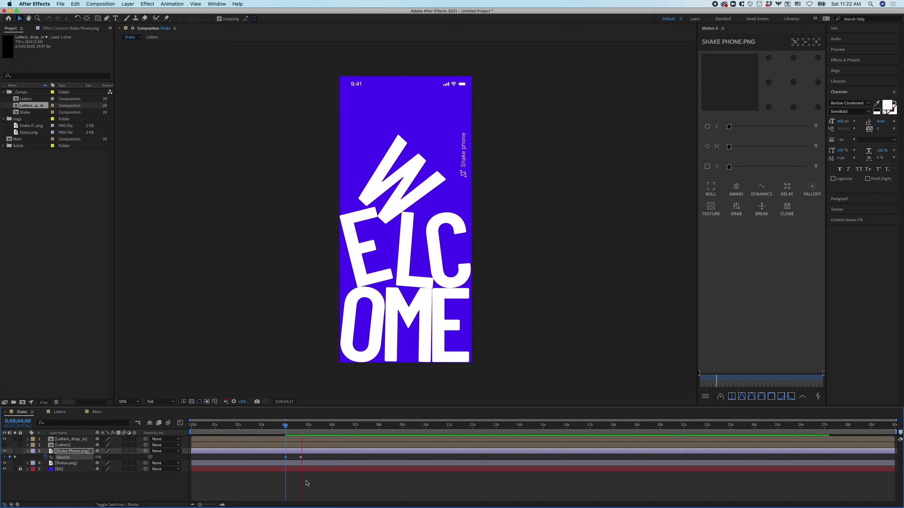
pyautogui.press('space')
# Shorten the hint's fade-in by moving its 100% Opacity keyframe earlier, and preview the Shake composition from the first frame.
pyautogui.click(307, 484)
pyautogui.moveTo(301, 458); pyautogui.dragTo(118, 436)
pyautogui.click(282, 429)
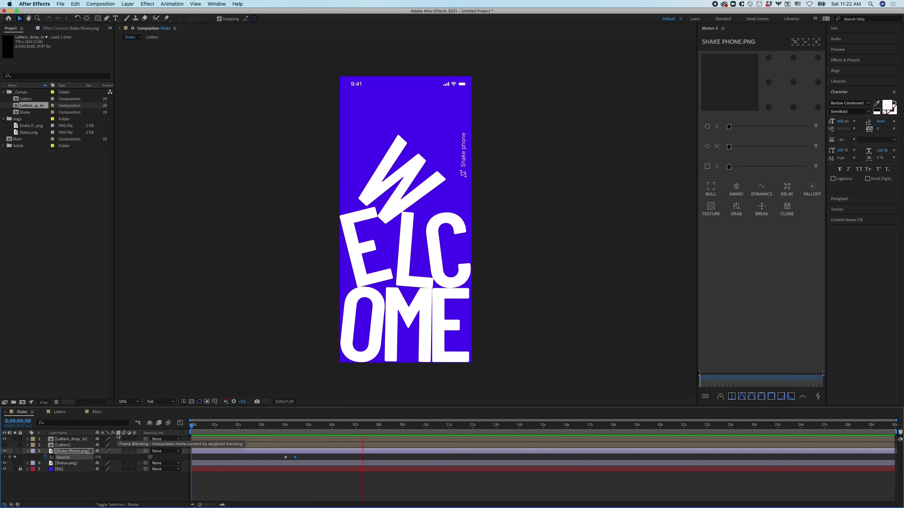
pyautogui.click(287, 262)
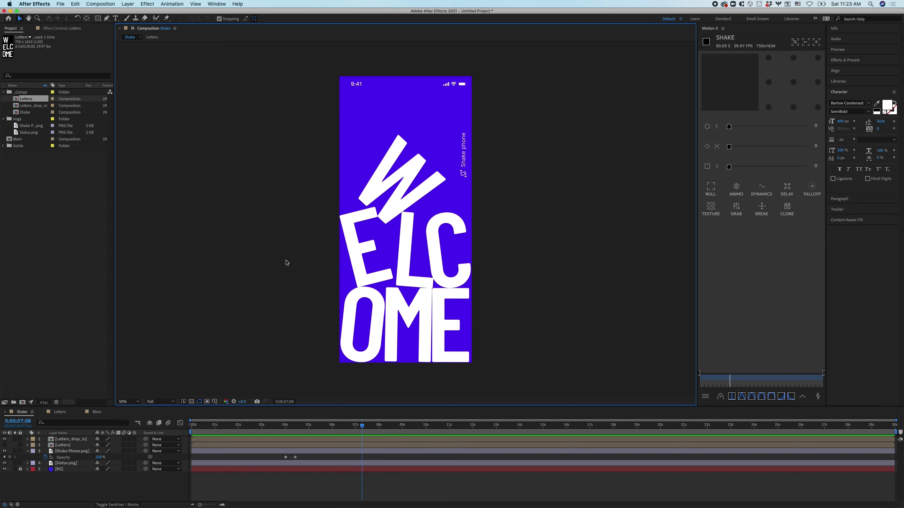
# Open the Letters_drop_in composition and copy all its layers, from container through the last letter E 2.
pyautogui.click(77, 445)
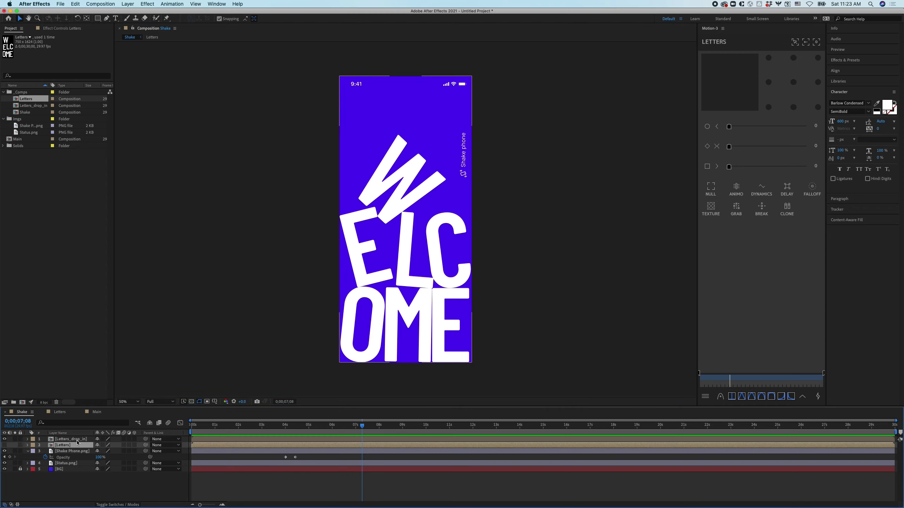
pyautogui.click(78, 440)
pyautogui.doubleClick(81, 442)
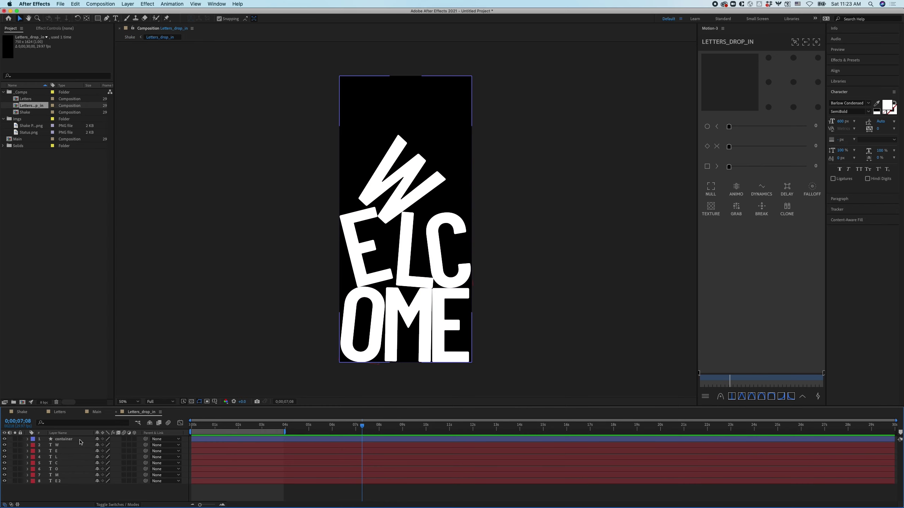
pyautogui.click(73, 439)
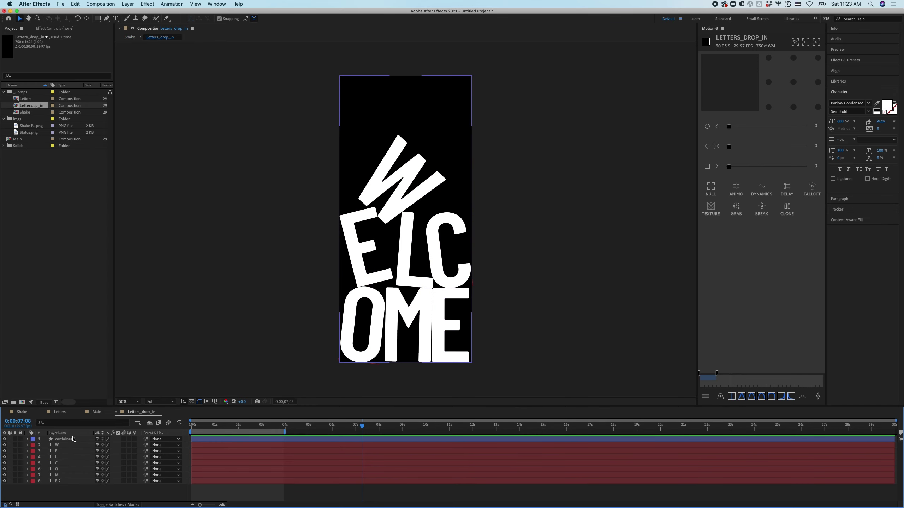
pyautogui.keyDown('shift'); pyautogui.click(67, 481); pyautogui.keyUp('shift')
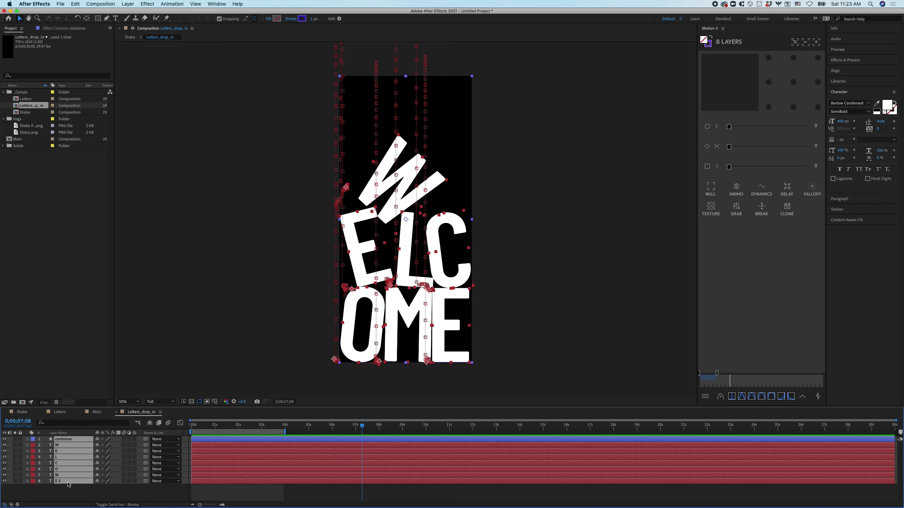
# Create a 750 x 1624 px, 30-second composition named Letters_Shake and paste the copied container and letter layers into it.
pyautogui.click(42, 379)
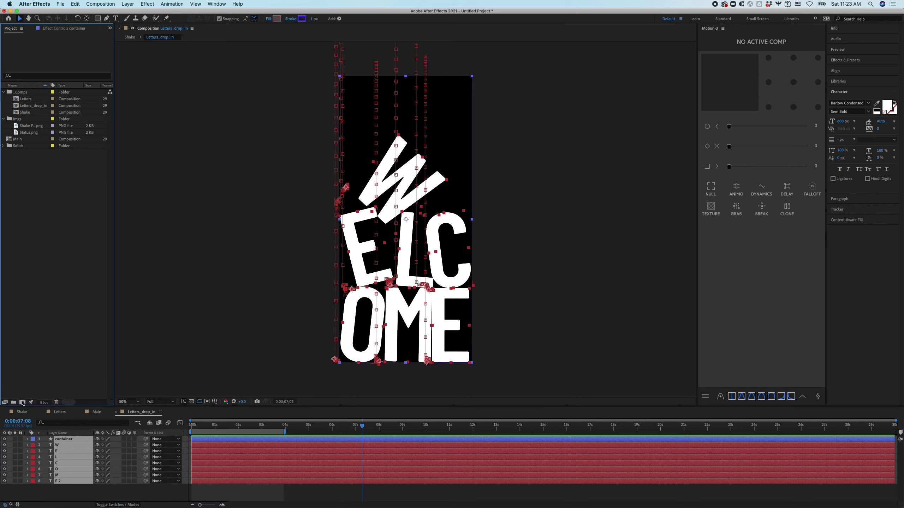
pyautogui.click(22, 402)
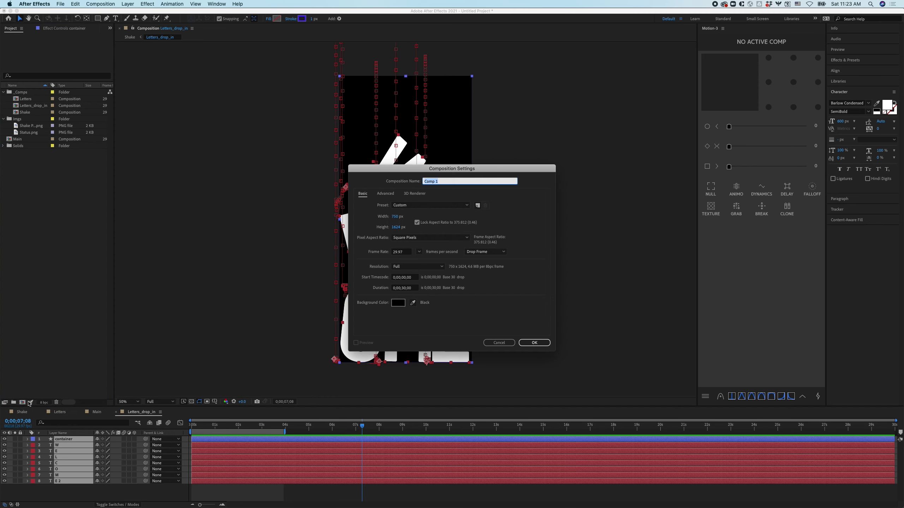
pyautogui.write('Letters')
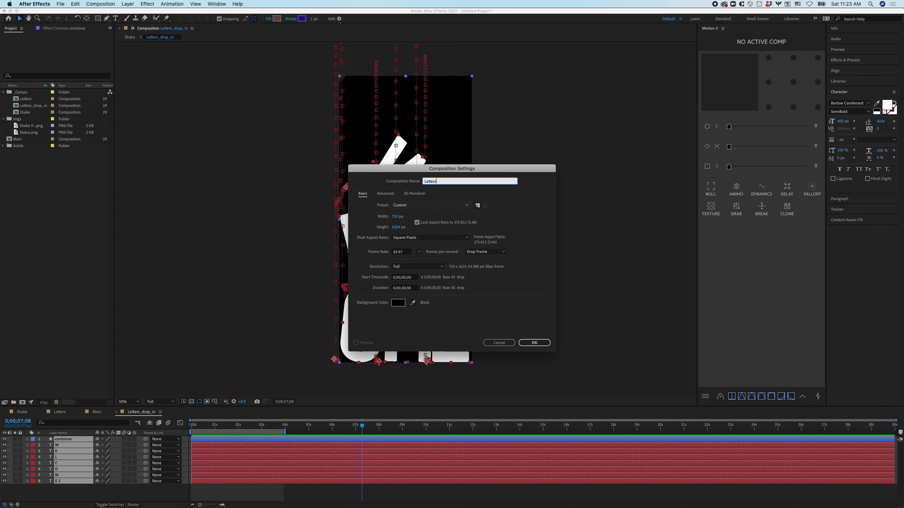
pyautogui.write('_Shake')
pyautogui.press('Return')
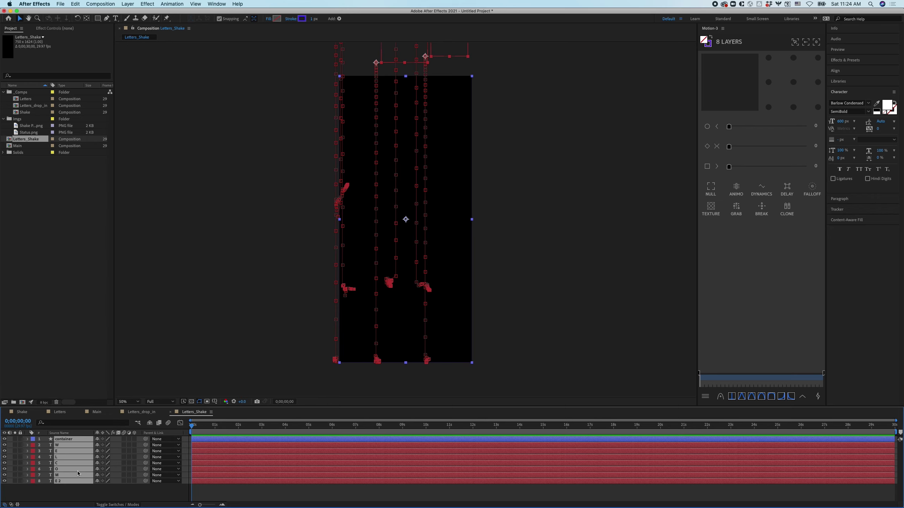
# Delete all the letters' Position and Rotation keyframes at 0;00;04;09 to freeze the settled pose, and return to the first frame.
pyautogui.press('u')
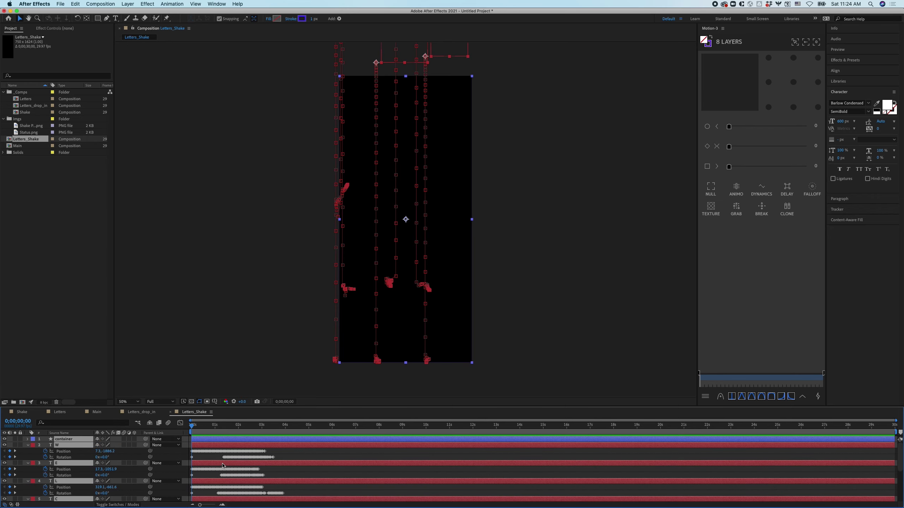
pyautogui.scroll(-6, 223, 465)
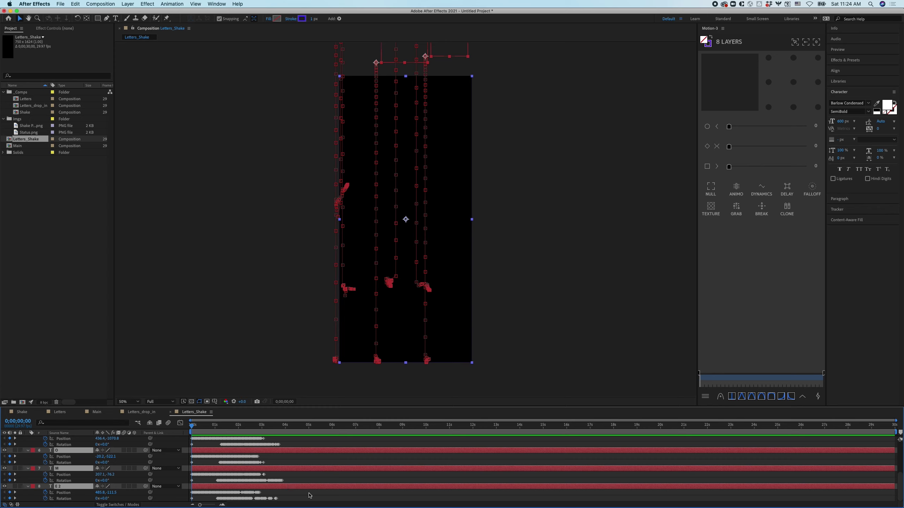
pyautogui.moveTo(288, 431); pyautogui.dragTo(292, 429)
pyautogui.moveTo(288, 502); pyautogui.dragTo(152, 400)
pyautogui.press('Delete')
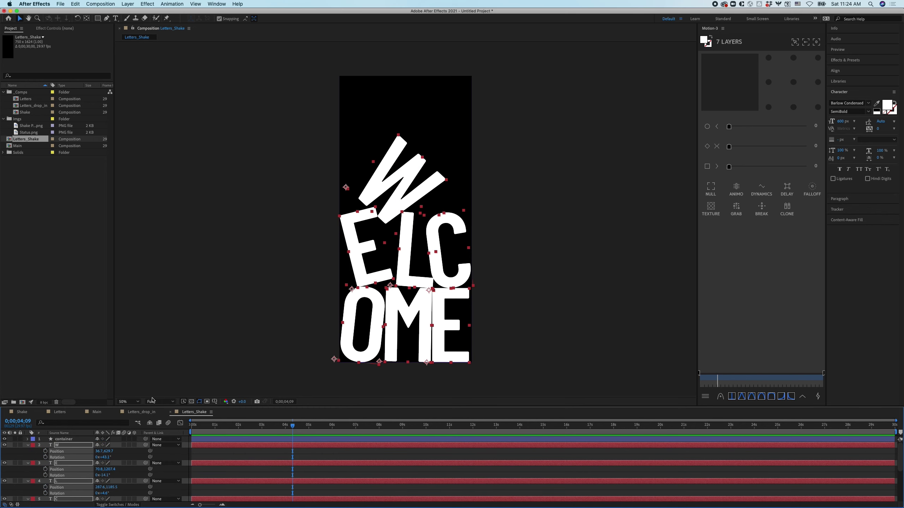
pyautogui.moveTo(281, 430)
pyautogui.mouseDown()
pyautogui.moveTo(222, 429)
pyautogui.moveTo(188, 448)
pyautogui.mouseUp()
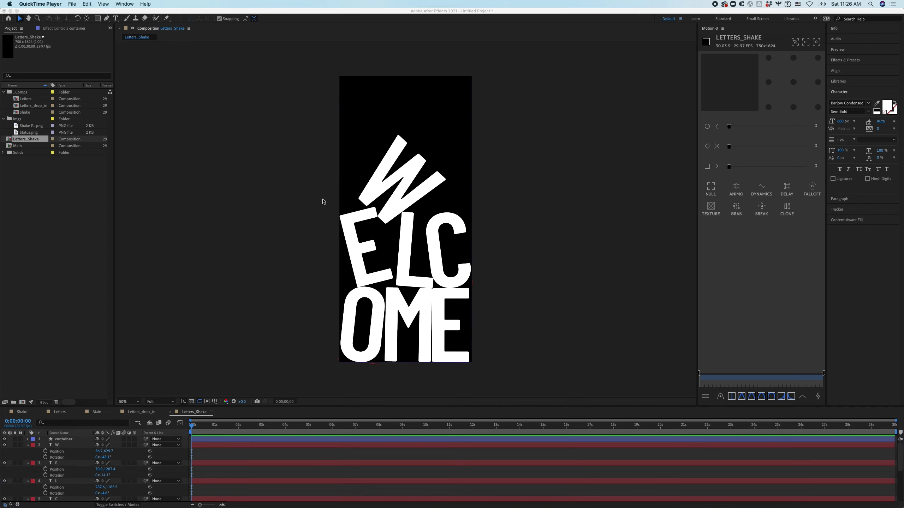
# Set the container layer's Rotation to 180° in Letters_Shake.
pyautogui.click(343, 157)
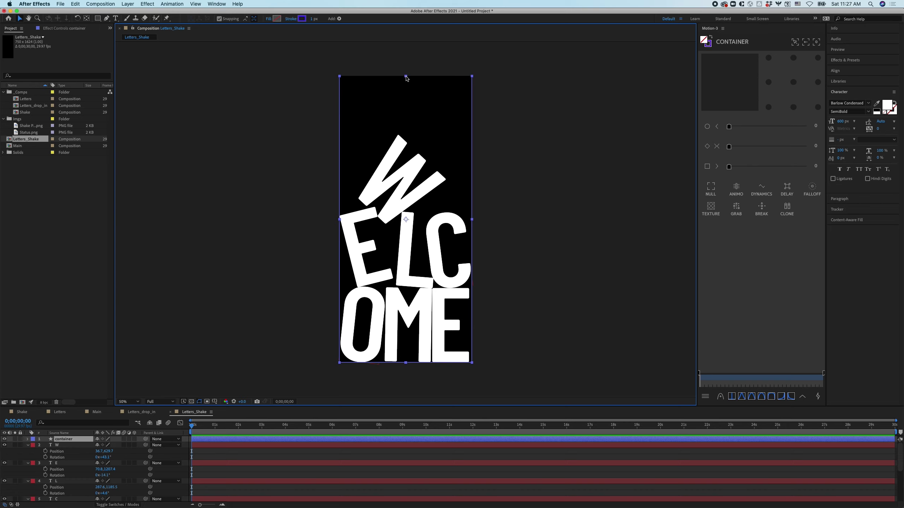
pyautogui.click(69, 457)
pyautogui.click(71, 440)
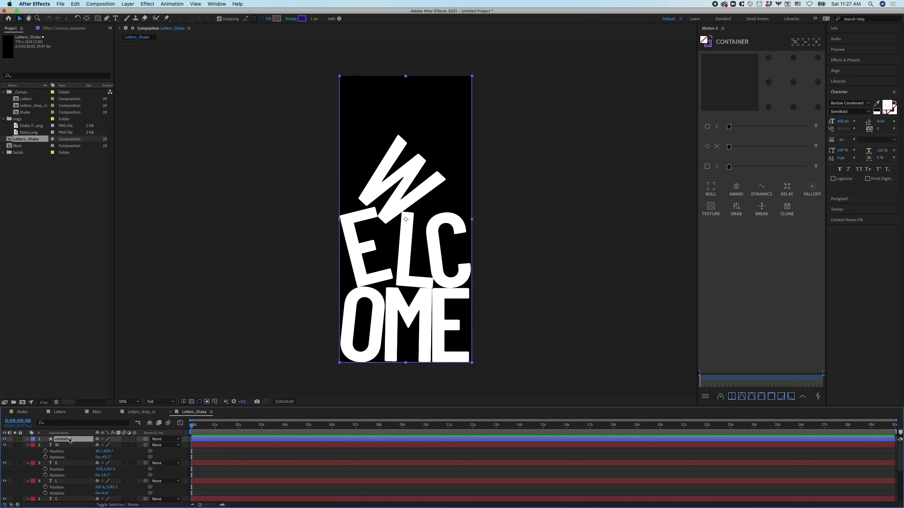
pyautogui.press('r')
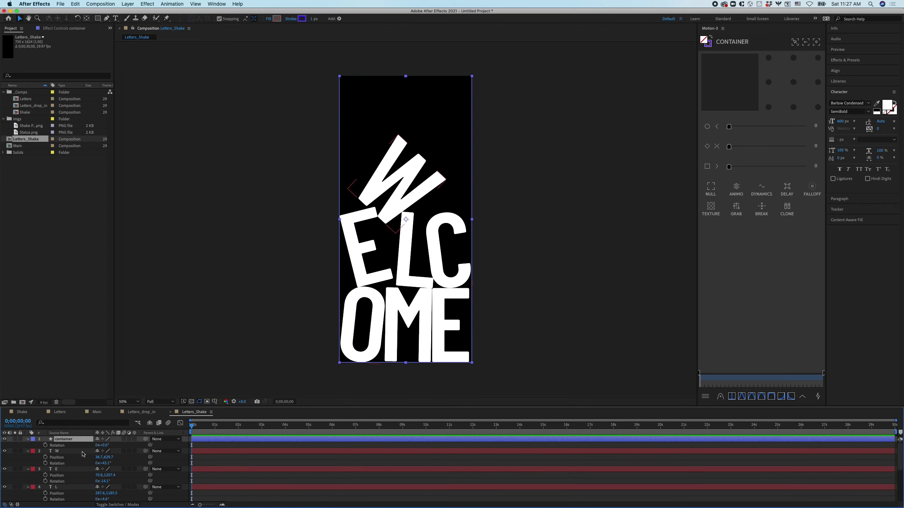
pyautogui.click(104, 445)
pyautogui.write('180')
pyautogui.press('Return')
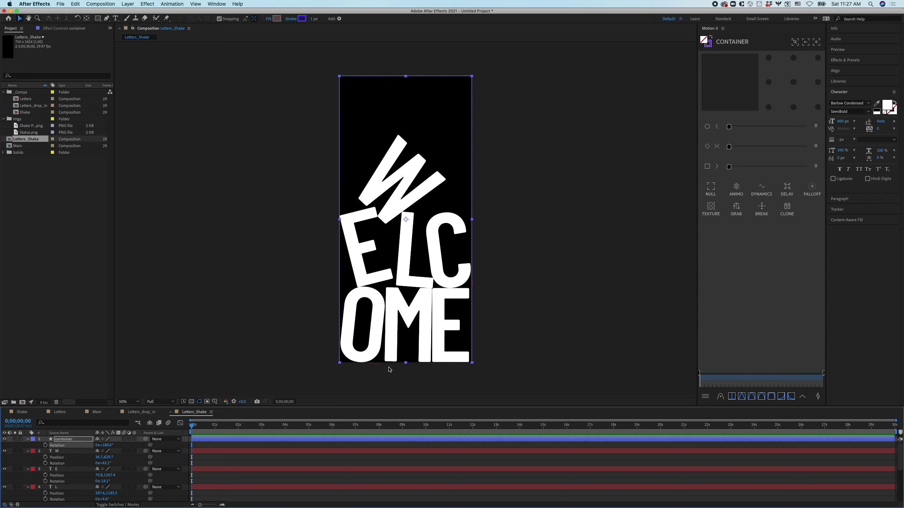
# Open the container and all seven letter layers in Newton 3, play the simulation once and reset it.
pyautogui.click(63, 440)
pyautogui.scroll(-5, 65, 443)
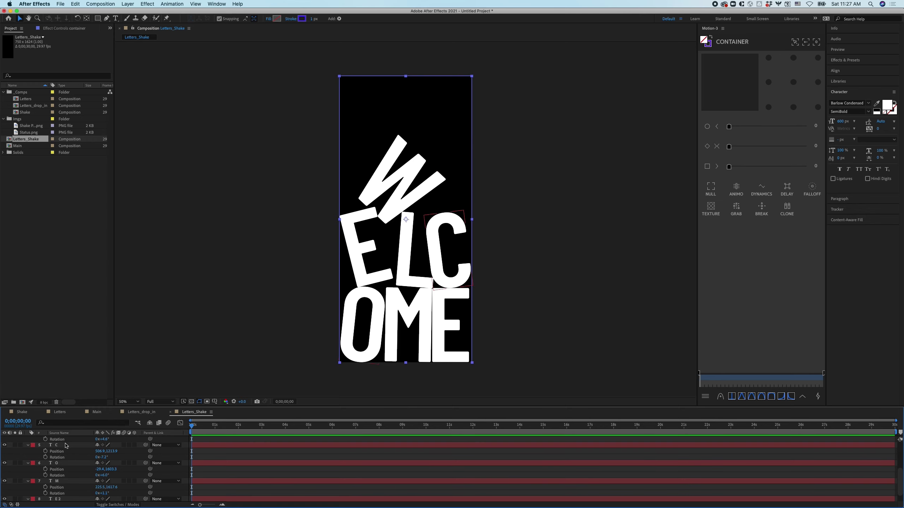
pyautogui.keyDown('shift'); pyautogui.click(62, 486); pyautogui.keyUp('shift')
pyautogui.scroll(5, 71, 482)
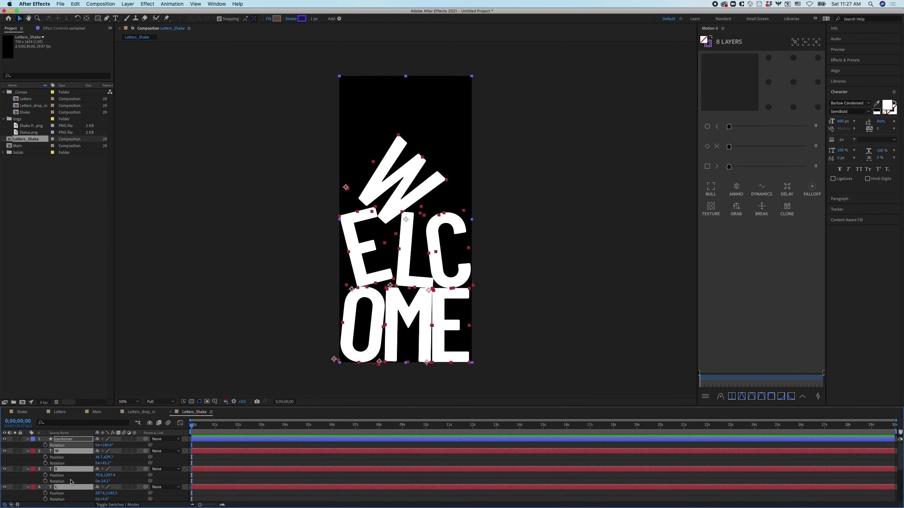
pyautogui.click(100, 4)
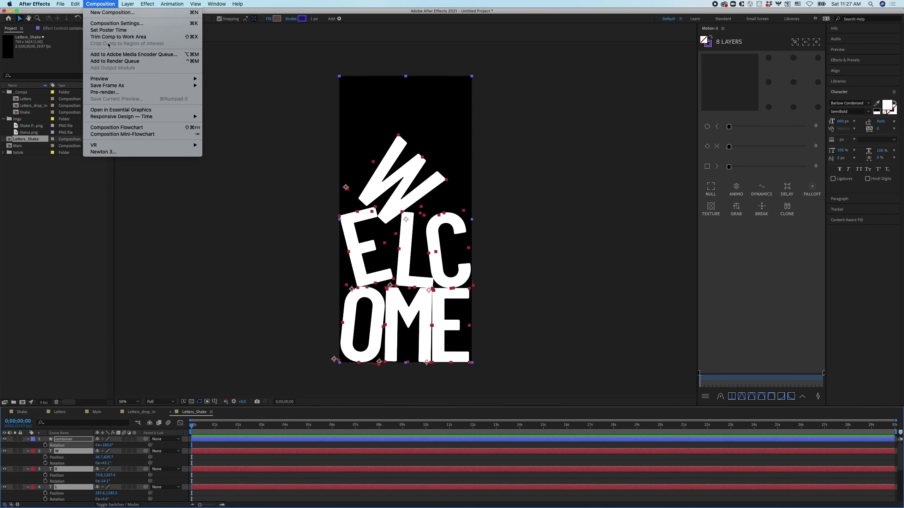
pyautogui.click(116, 153)
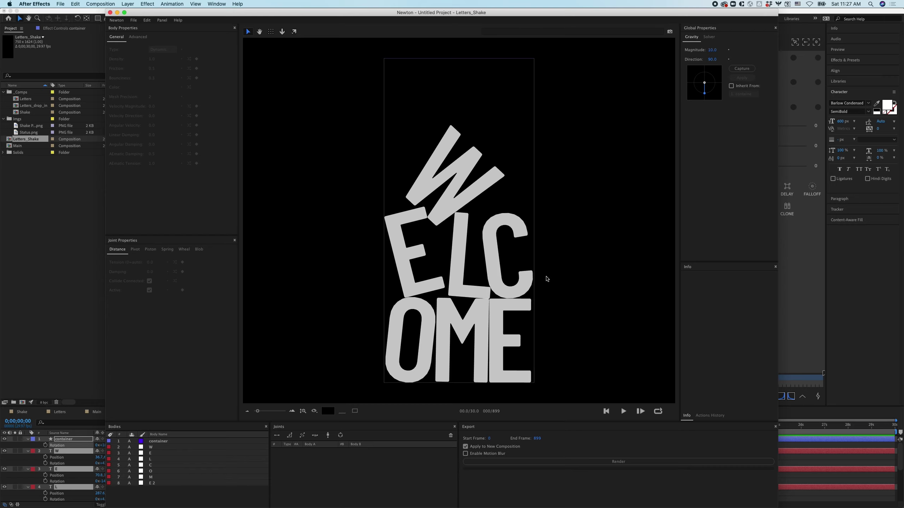
pyautogui.click(623, 411)
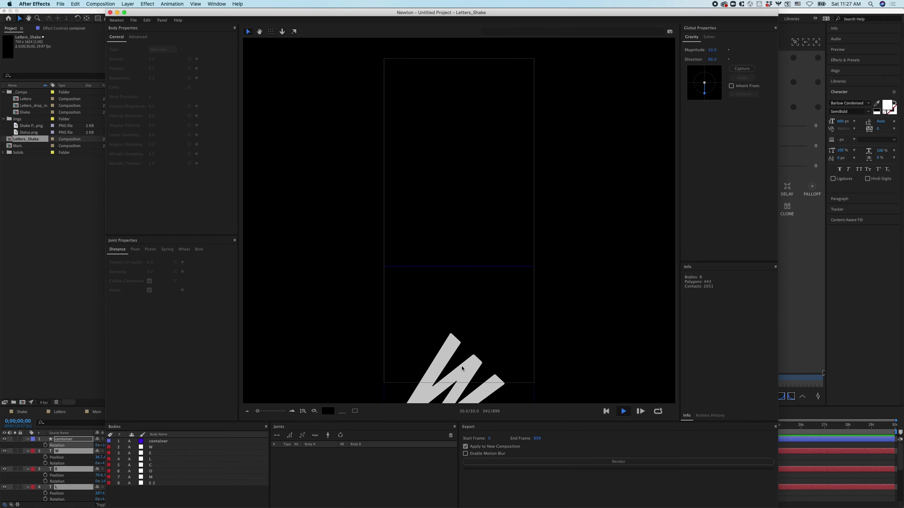
pyautogui.click(606, 412)
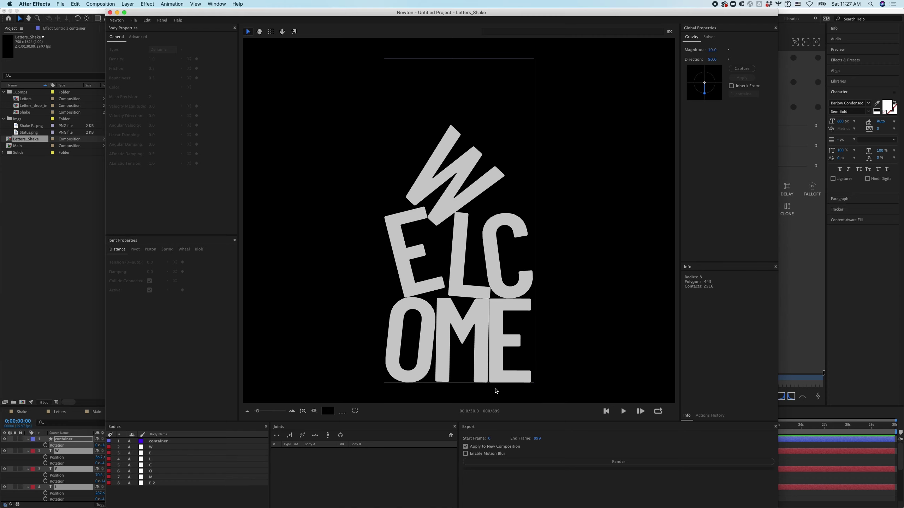
# Set the container body's type to Static.
pyautogui.click(176, 441)
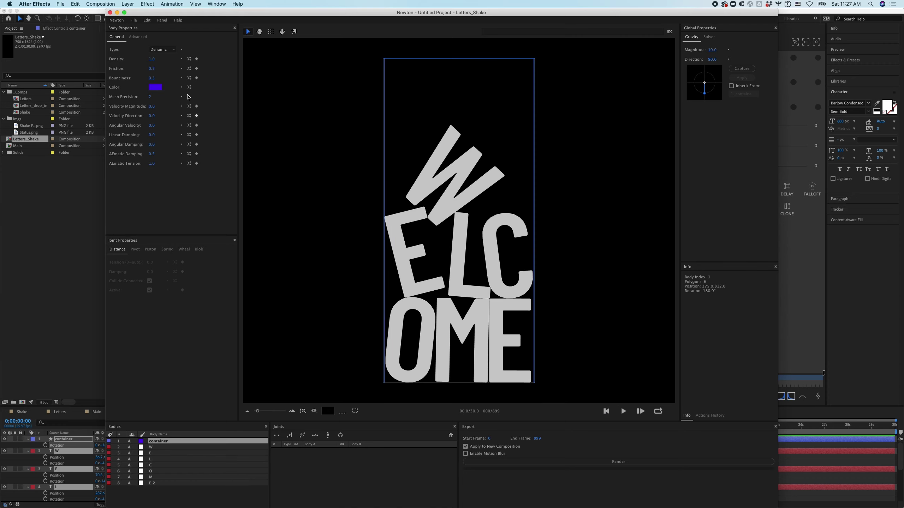
pyautogui.click(169, 50)
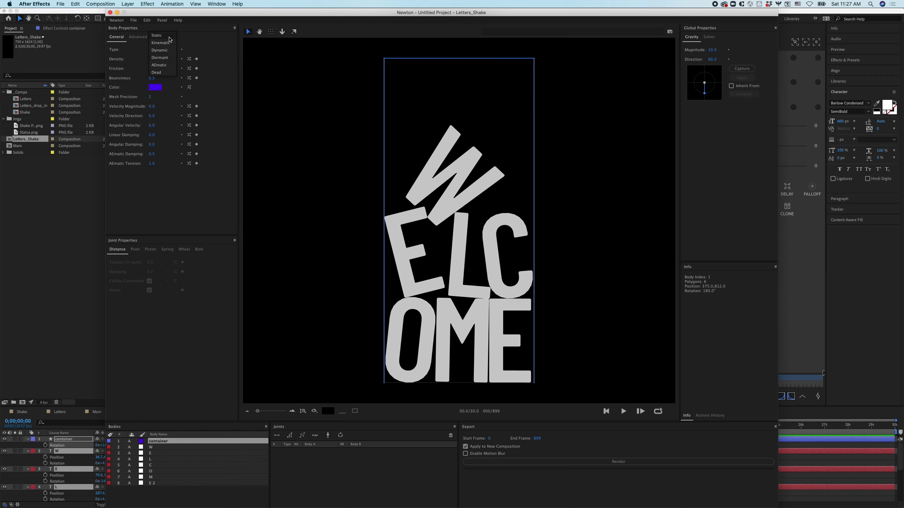
pyautogui.click(167, 37)
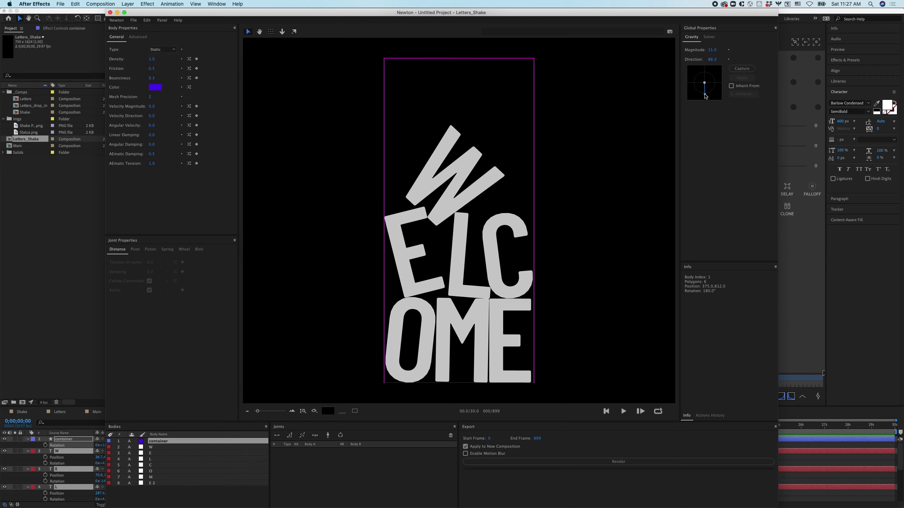
# Tilt the gravity sideways to a direction of about 37° with magnitude 18.1, and preview the simulation.
pyautogui.moveTo(705, 94); pyautogui.dragTo(720, 95)
pyautogui.click(619, 411)
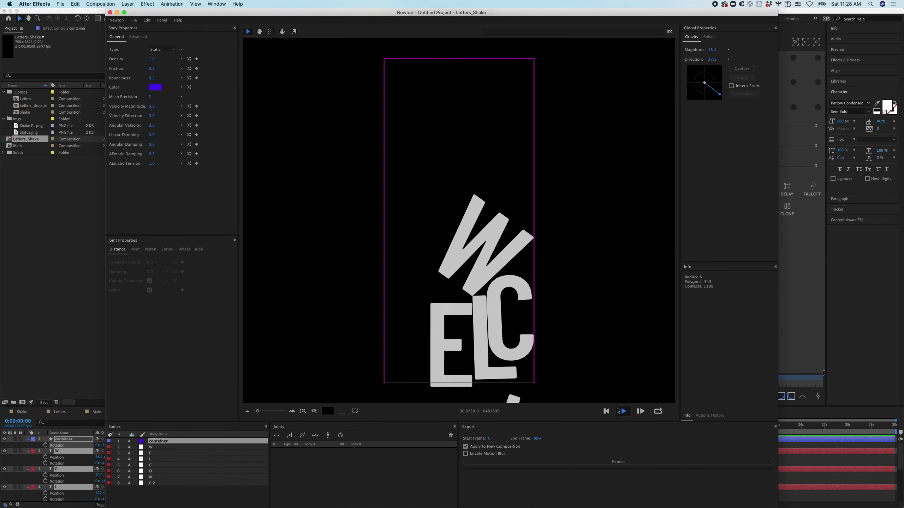
pyautogui.click(621, 407)
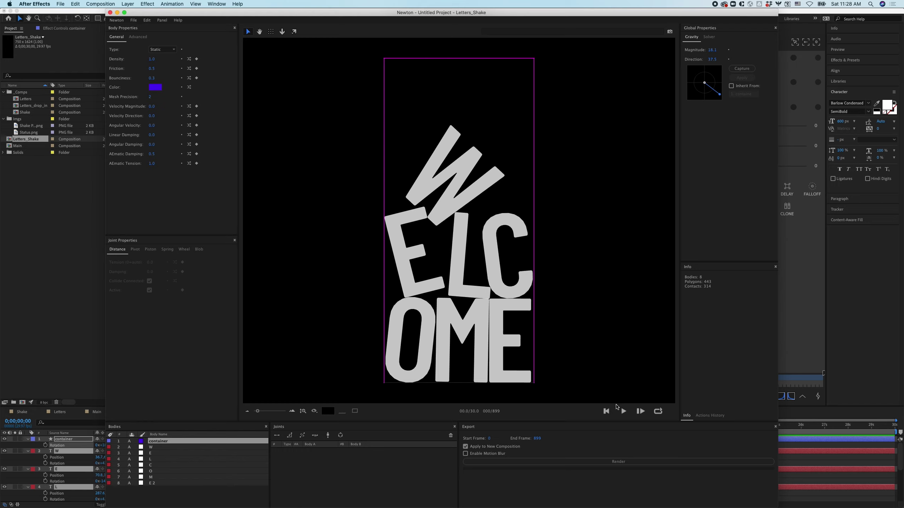
# Set the Bounciness of all seven letter bodies to 1.0, play the simulation and reset it.
pyautogui.click(162, 448)
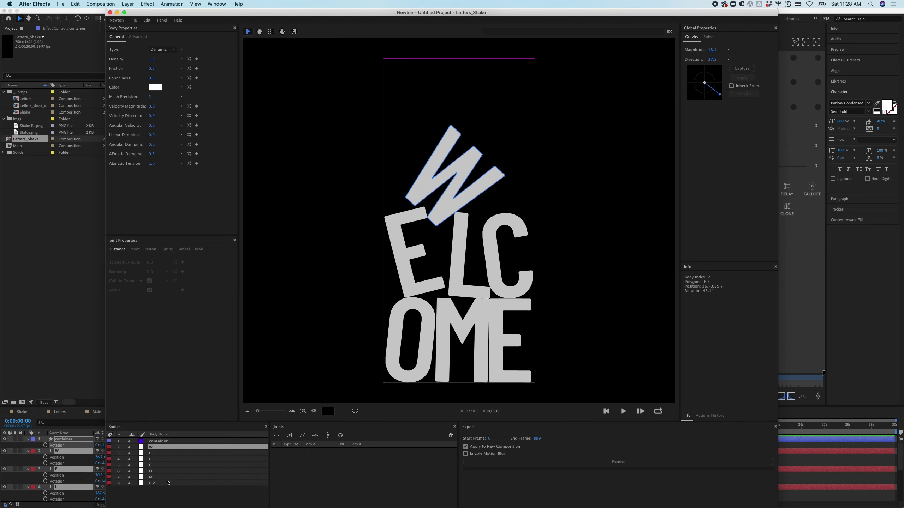
pyautogui.keyDown('shift'); pyautogui.click(165, 486); pyautogui.keyUp('shift')
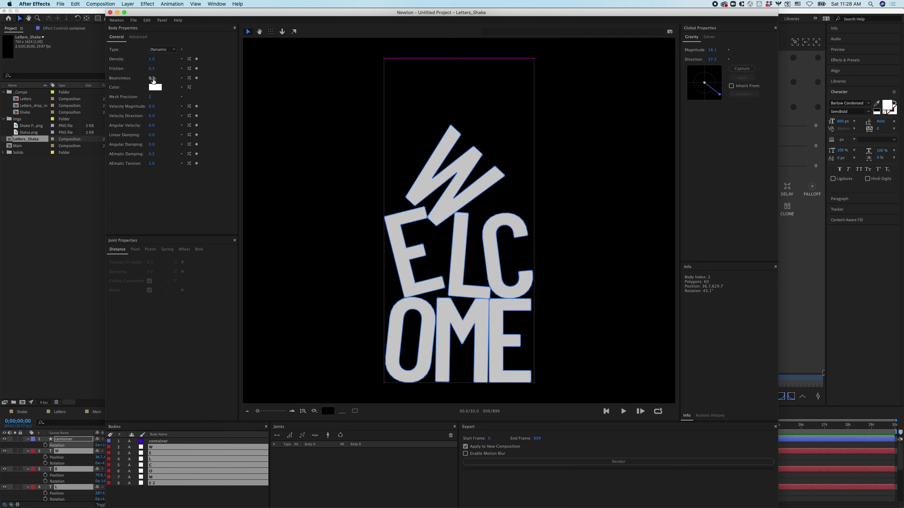
pyautogui.click(153, 79)
pyautogui.write('1')
pyautogui.press('Return')
pyautogui.click(624, 412)
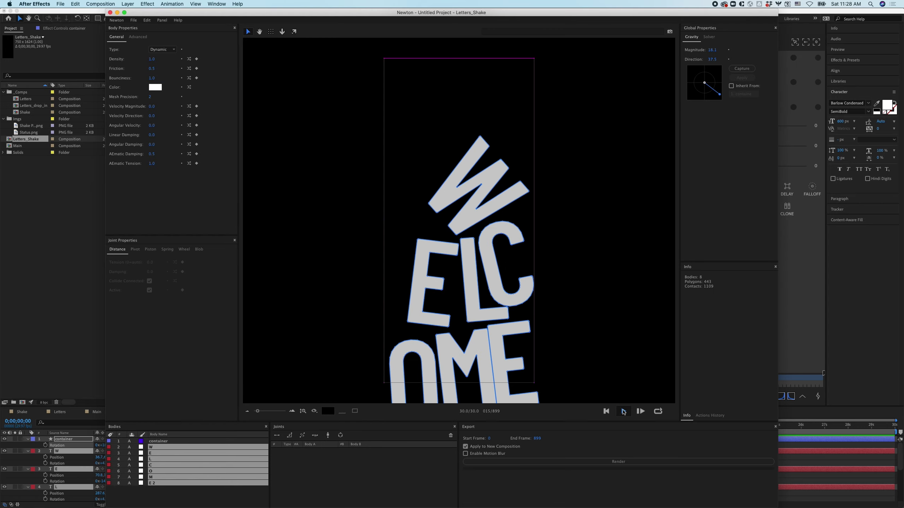
pyautogui.click(606, 411)
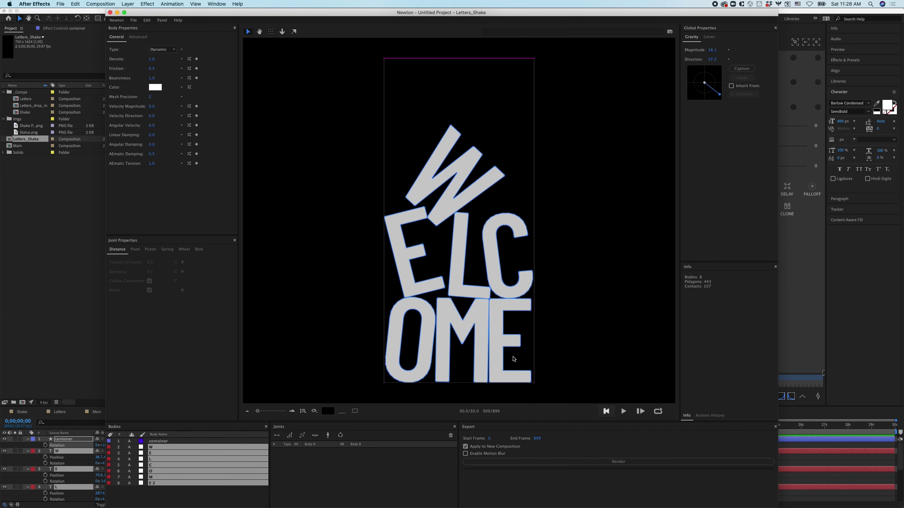
# Raise the Bounciness of the seven letter bodies to 1.3, play the simulation and reset it.
pyautogui.moveTo(151, 79); pyautogui.dragTo(153, 86)
pyautogui.click(623, 412)
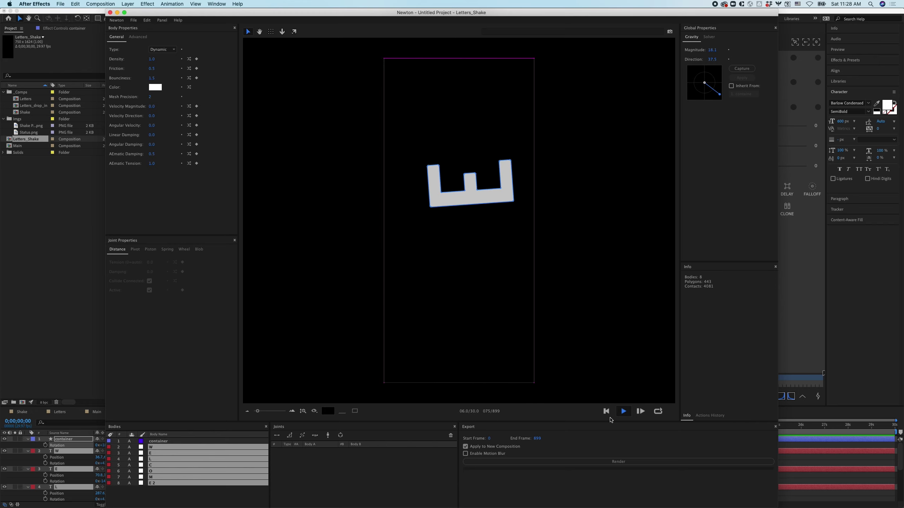
pyautogui.click(608, 414)
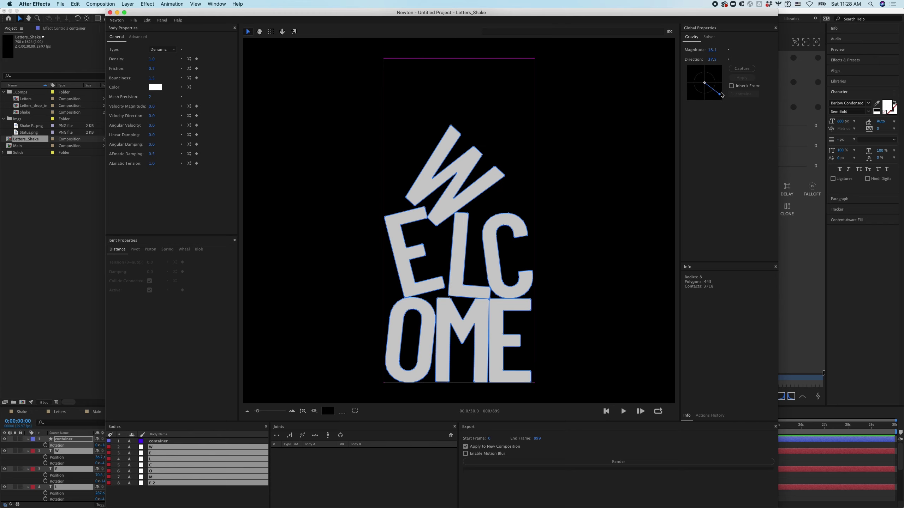
# Change the gravity to a direction of about 28.6° with magnitude 16.7, play the simulation and reset it.
pyautogui.moveTo(719, 94); pyautogui.dragTo(720, 93)
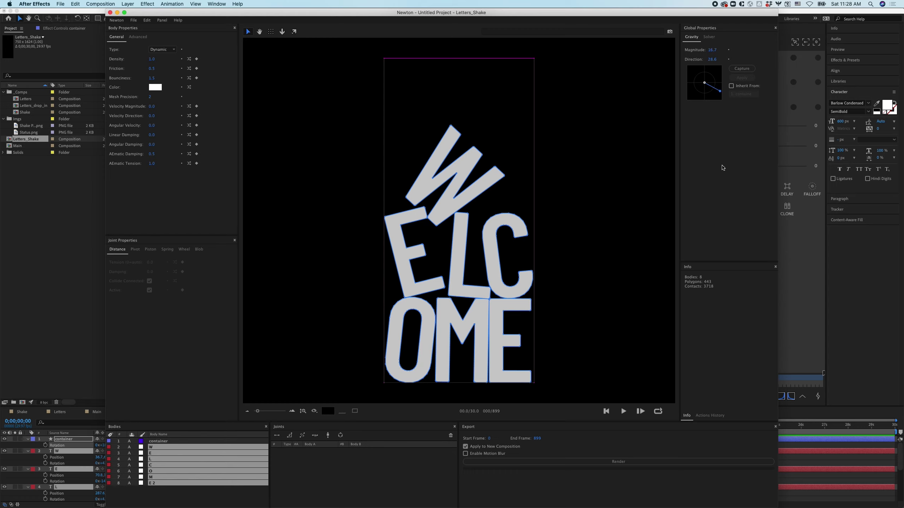
pyautogui.click(627, 412)
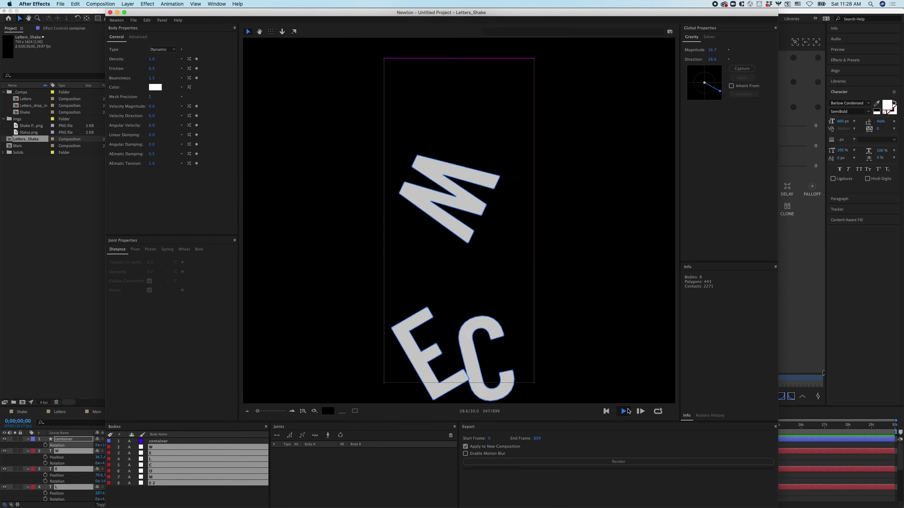
pyautogui.click(606, 411)
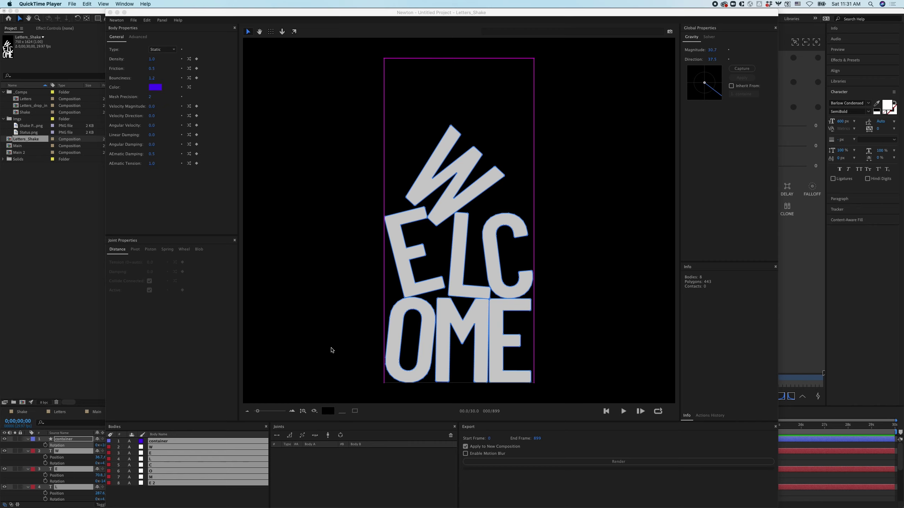
# Deselect all bodies and play the simulation several times to examine how the letters leave the frame, resetting it each time.
pyautogui.click(331, 351)
pyautogui.click(623, 413)
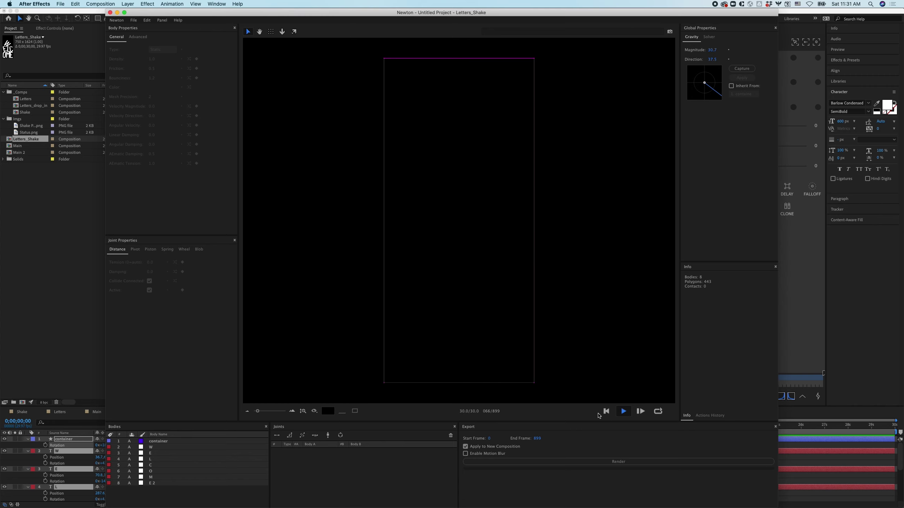
pyautogui.click(606, 412)
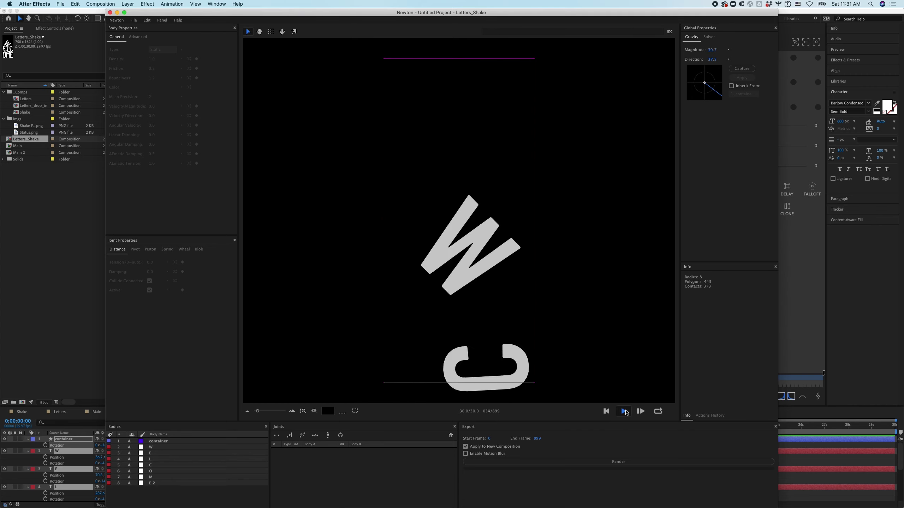
pyautogui.click(608, 412)
pyautogui.click(623, 412)
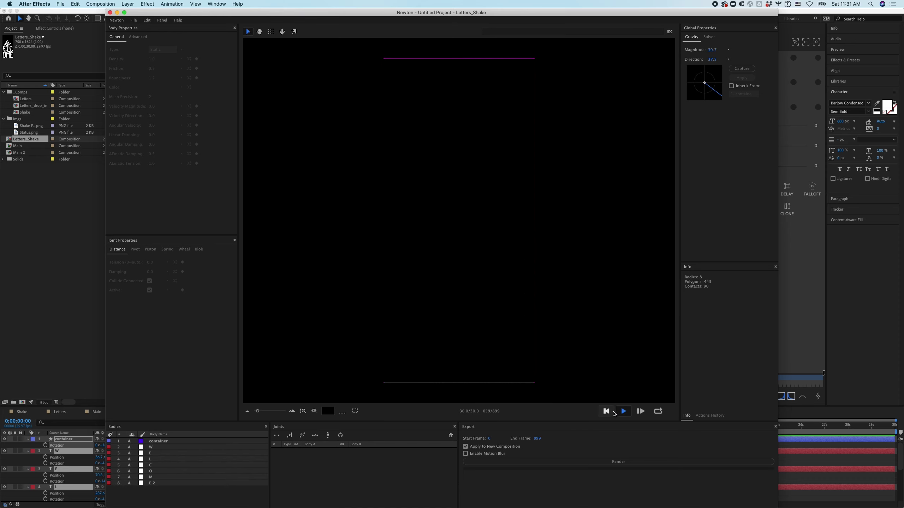
pyautogui.click(609, 413)
# Set the export end frame to 121 and render the simulation to a new composition.
pyautogui.moveTo(537, 441); pyautogui.dragTo(272, 466)
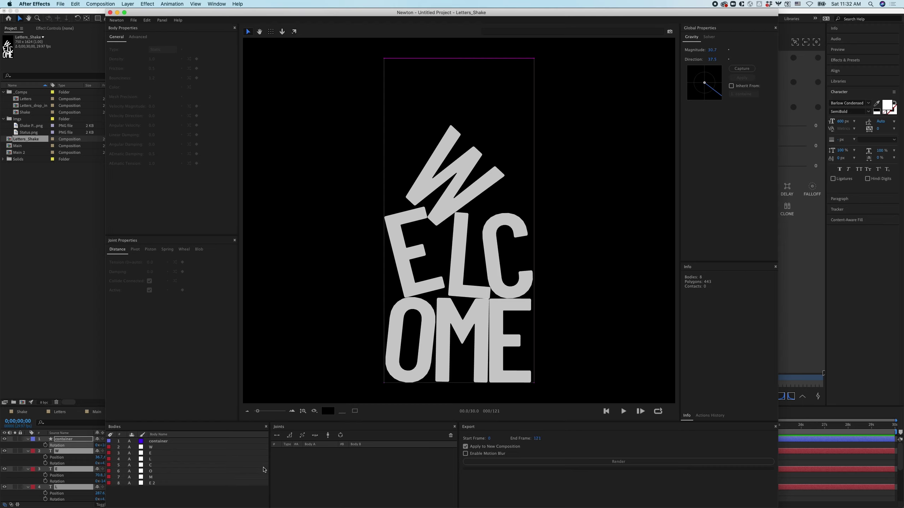
pyautogui.click(559, 462)
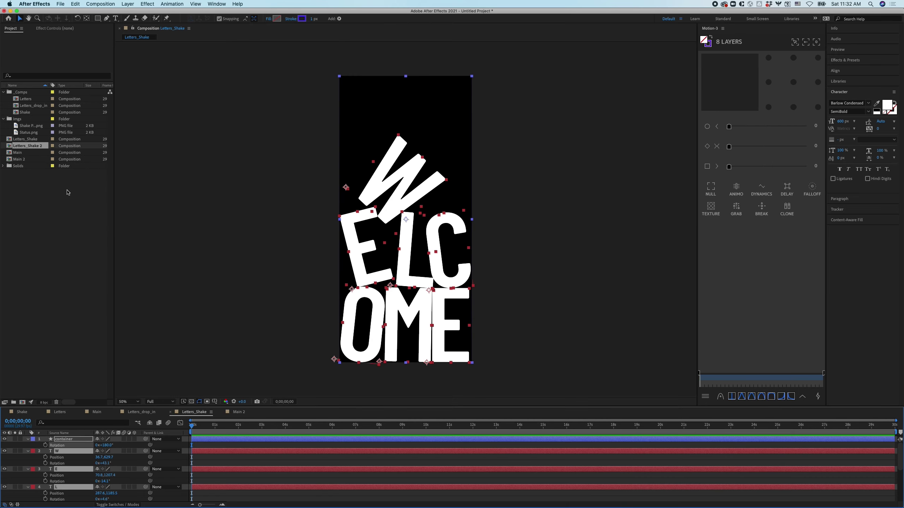
# Rename the Letters_Shake 2 composition to Letters_Exit.
pyautogui.click(30, 146)
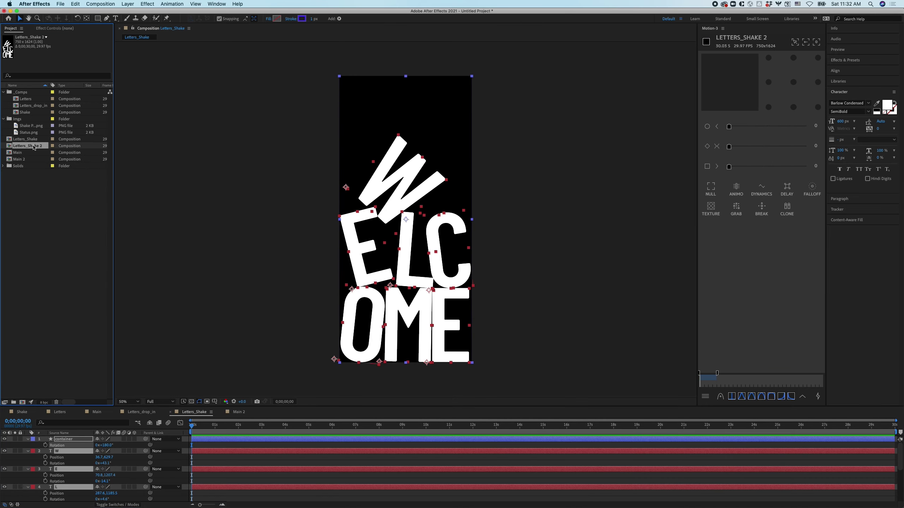
pyautogui.press('Return')
pyautogui.write('Letters_Exit')
pyautogui.press('Return')
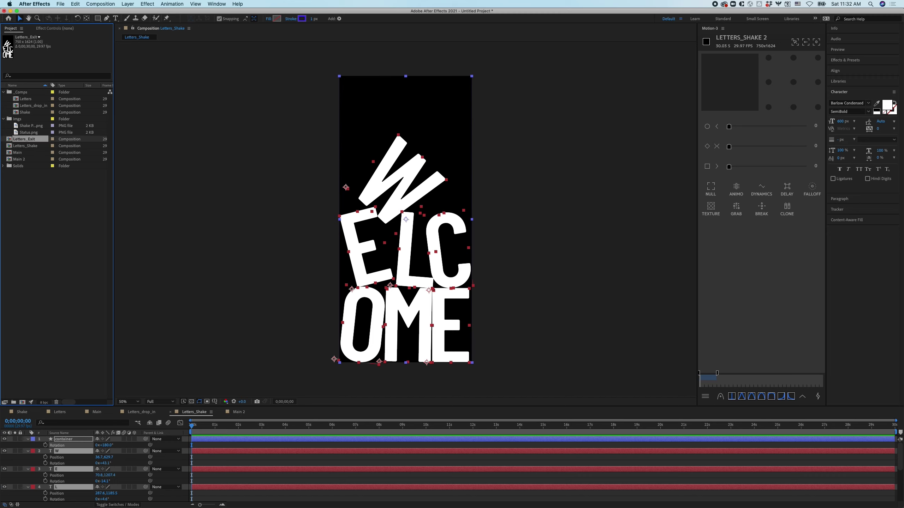
# Open the Shake composition and rename it to Main.
pyautogui.doubleClick(28, 113)
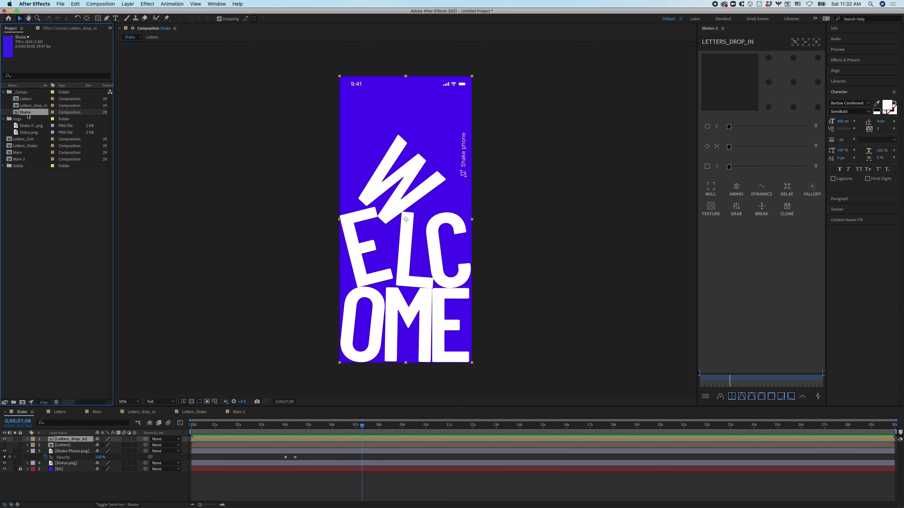
pyautogui.press('Return')
pyautogui.write('Main')
pyautogui.press('Return')
# Delete the old Main and Main 2 compositions that lie outside the _Comps folder.
pyautogui.doubleClick(25, 159)
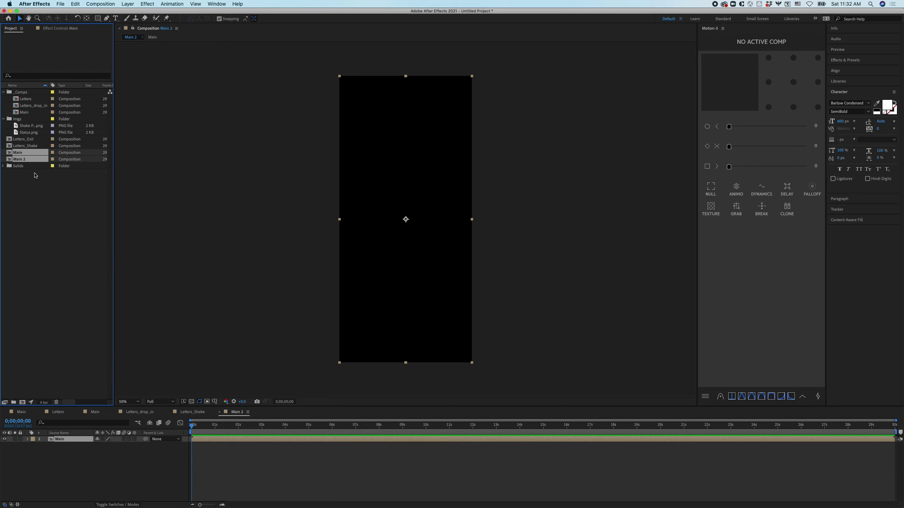
pyautogui.click(56, 402)
pyautogui.click(528, 270)
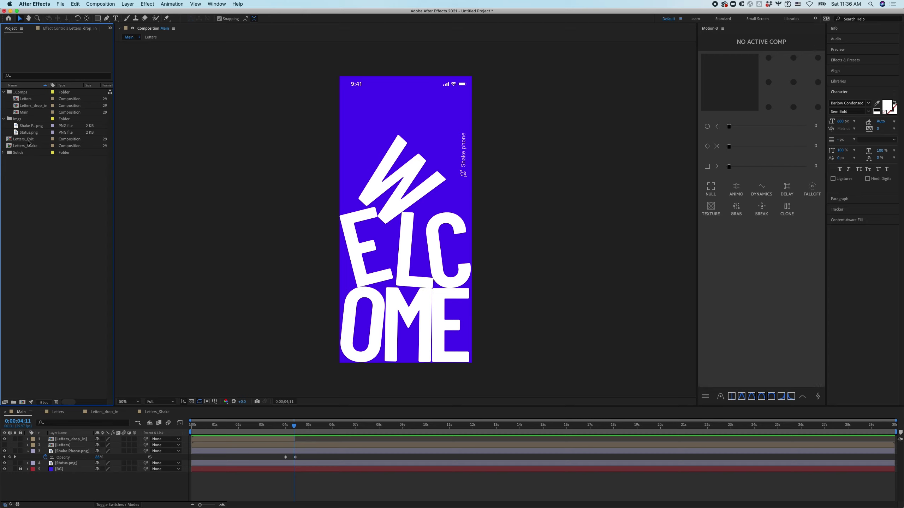
# Move the Letters_Exit and Letters_Shake compositions into the _Comps folder and collapse the Imgs folder.
pyautogui.click(28, 140)
pyautogui.keyDown('shift'); pyautogui.click(34, 147); pyautogui.keyUp('shift')
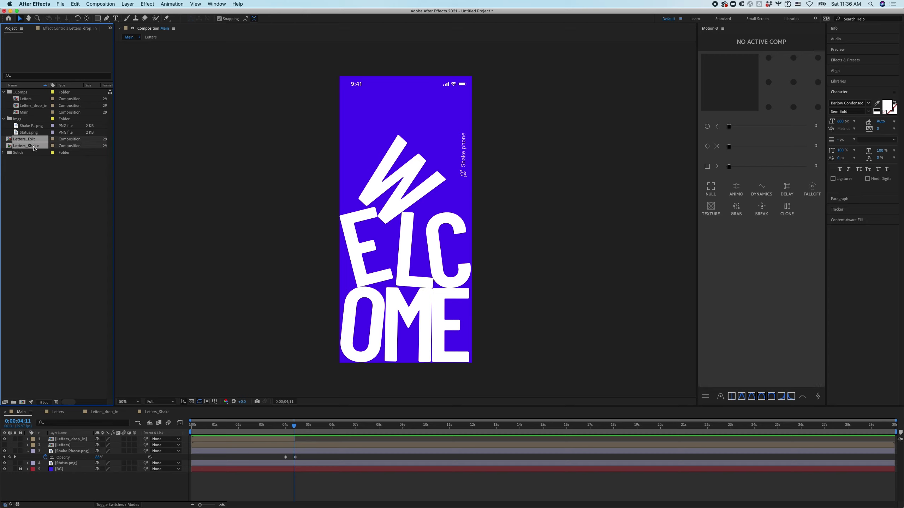
pyautogui.moveTo(31, 142); pyautogui.dragTo(29, 111)
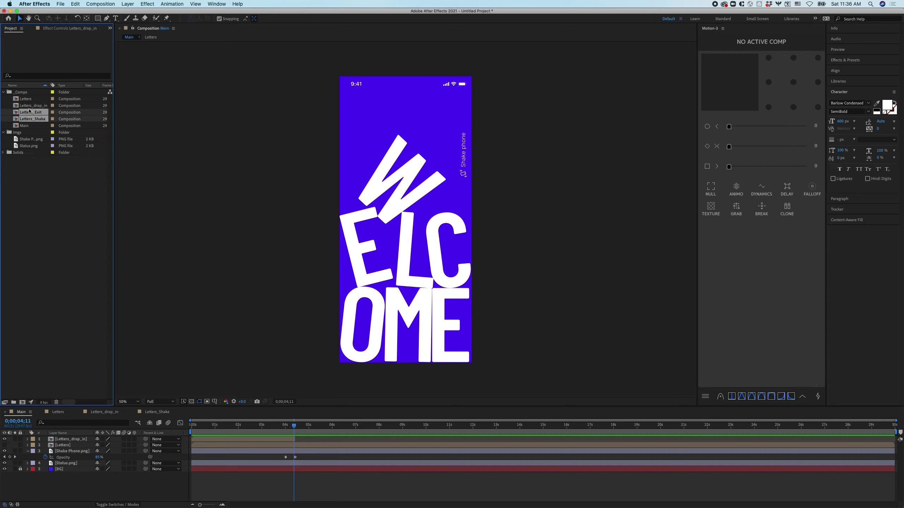
pyautogui.click(4, 133)
pyautogui.click(30, 152)
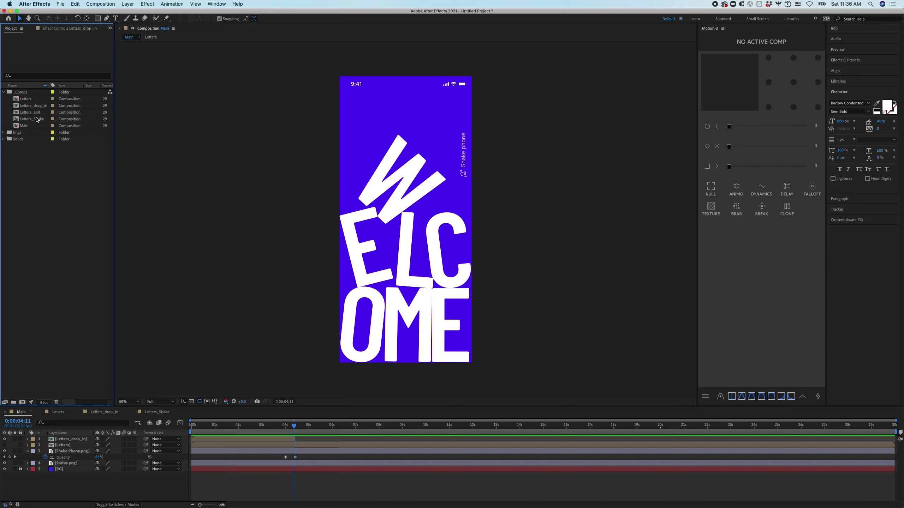
# Add Letters_Exit centred as the uppermost layer of the Main composition and shift its start to about 5 seconds.
pyautogui.moveTo(31, 112); pyautogui.dragTo(406, 219)
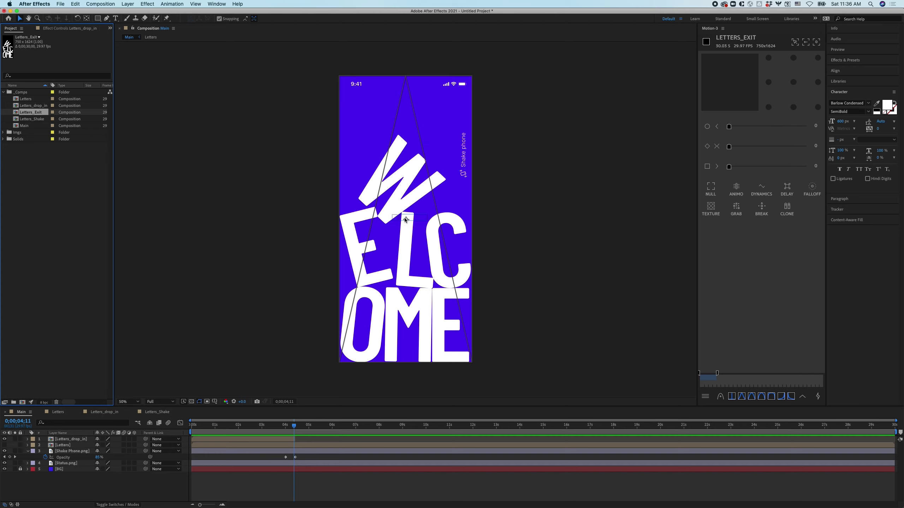
pyautogui.moveTo(406, 220); pyautogui.dragTo(406, 220)
pyautogui.press('[')
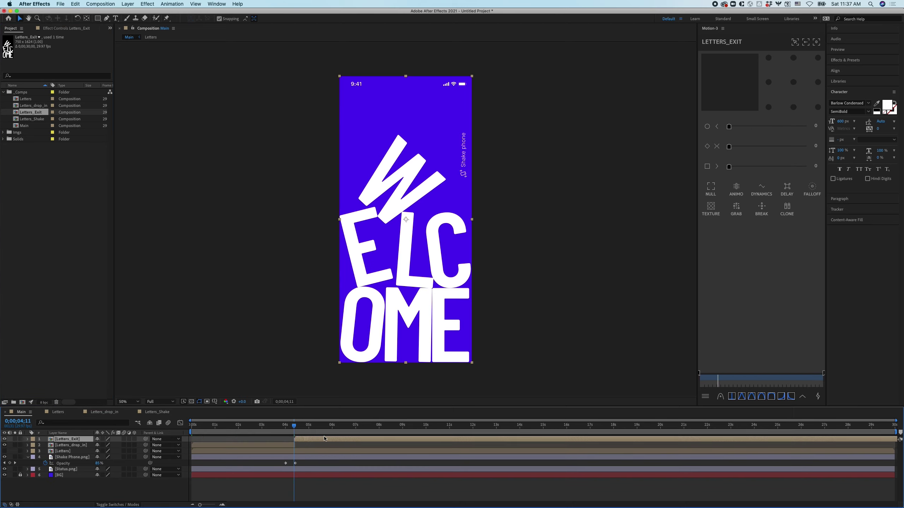
pyautogui.moveTo(307, 439); pyautogui.dragTo(325, 439)
# Preview the Main composition from its beginning through the letters' exit.
pyautogui.click(277, 427)
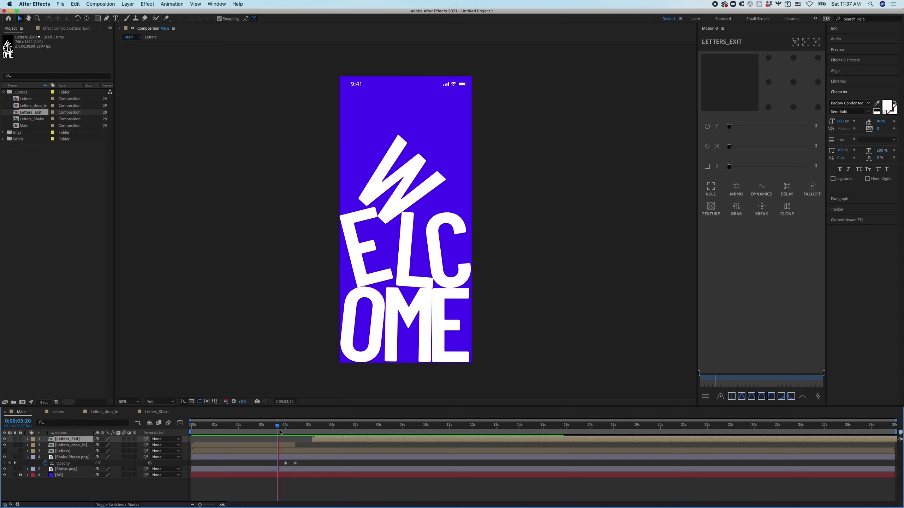
pyautogui.press('Home')
pyautogui.press('space')
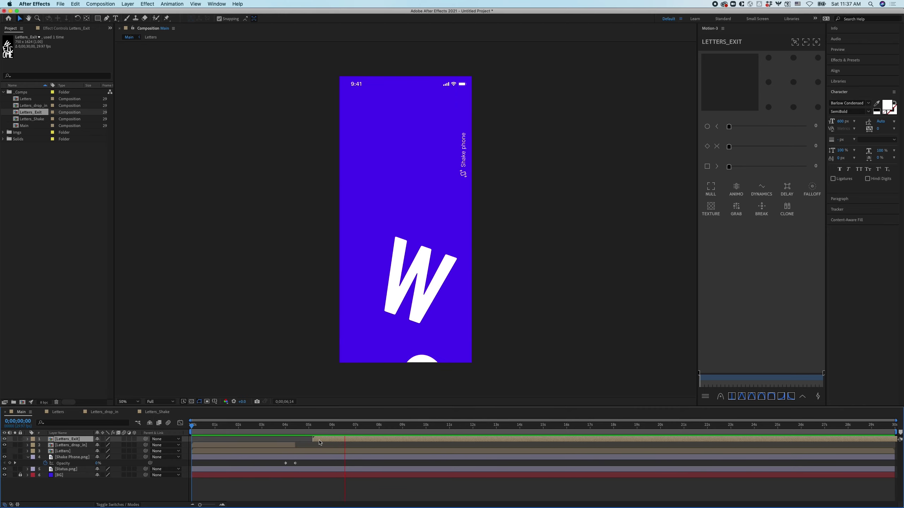
# Try starting Letters_Exit right at the end of Letters_drop_in, preview it, and move its start back to about 5 seconds.
pyautogui.moveTo(319, 441); pyautogui.dragTo(302, 440)
pyautogui.click(280, 430)
pyautogui.press('space')
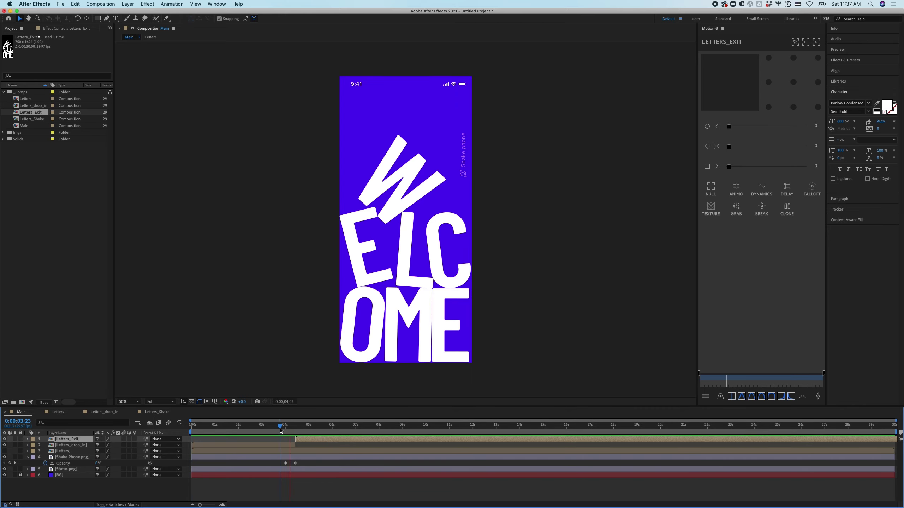
pyautogui.press('space')
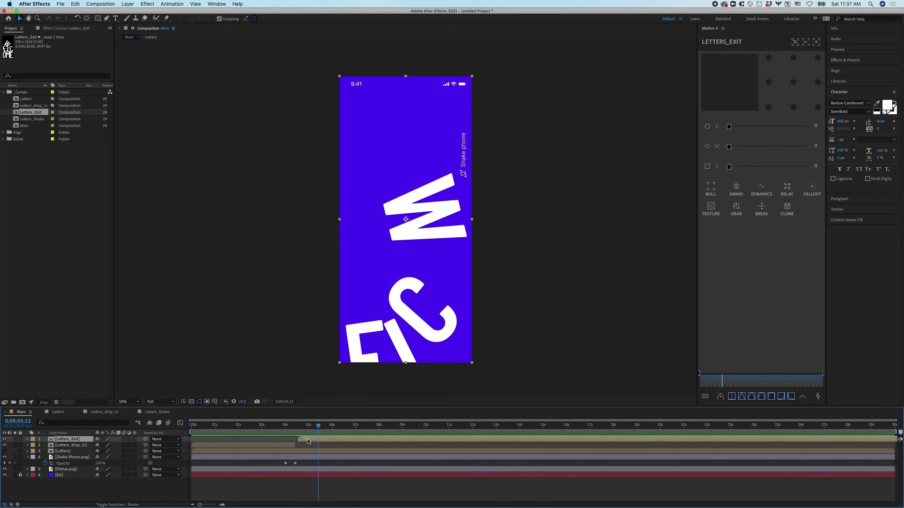
pyautogui.moveTo(308, 441)
pyautogui.mouseDown()
pyautogui.moveTo(323, 440)
pyautogui.moveTo(295, 430)
pyautogui.moveTo(313, 432)
pyautogui.moveTo(298, 437)
pyautogui.mouseUp()
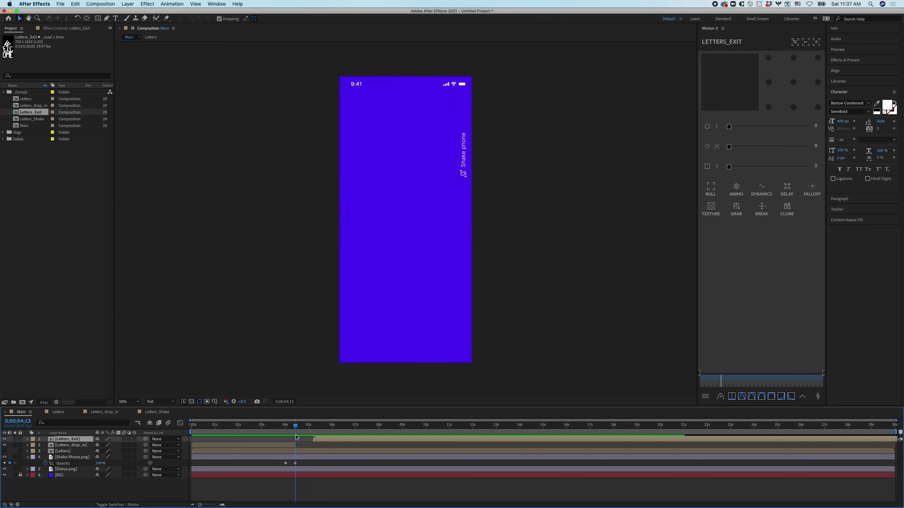
# Duplicate the Letters_drop_in layer and apply Freeze Frame to the upper copy at 0;00;04;07, where the letters are settled.
pyautogui.click(71, 446)
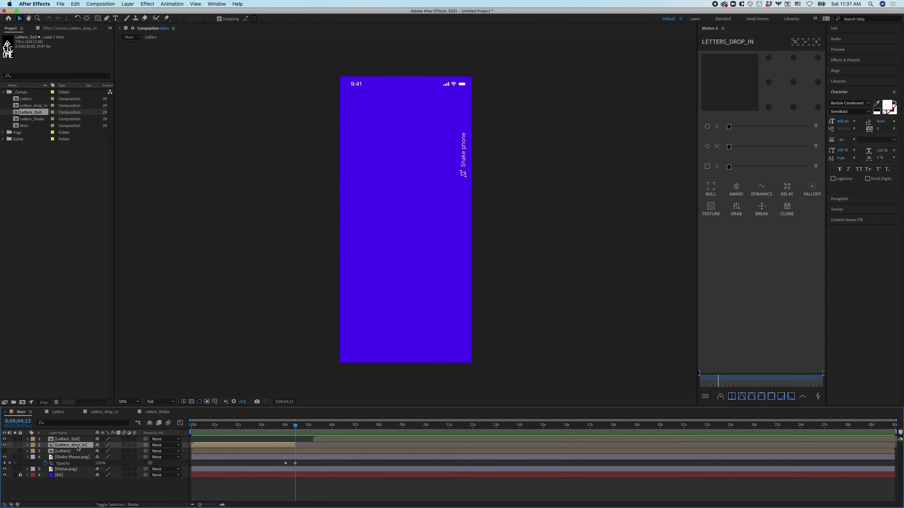
pyautogui.press('super+d')
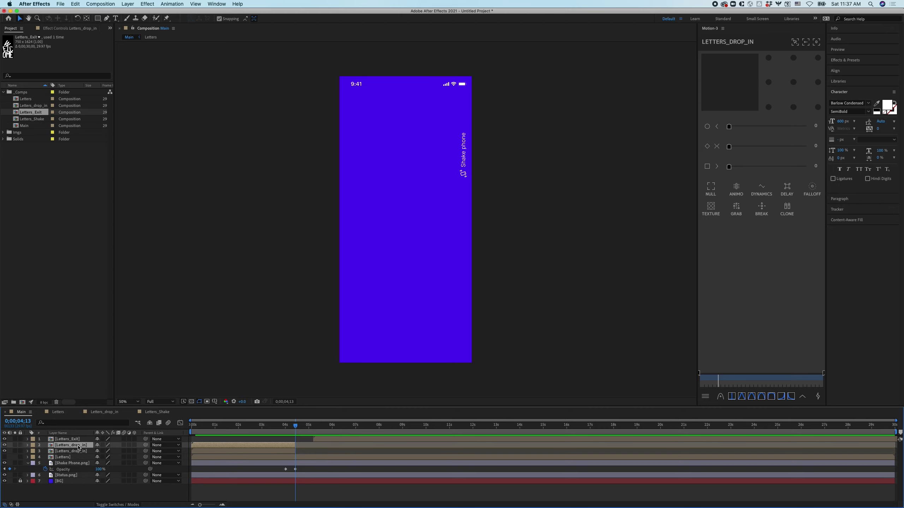
pyautogui.moveTo(297, 428); pyautogui.dragTo(292, 429)
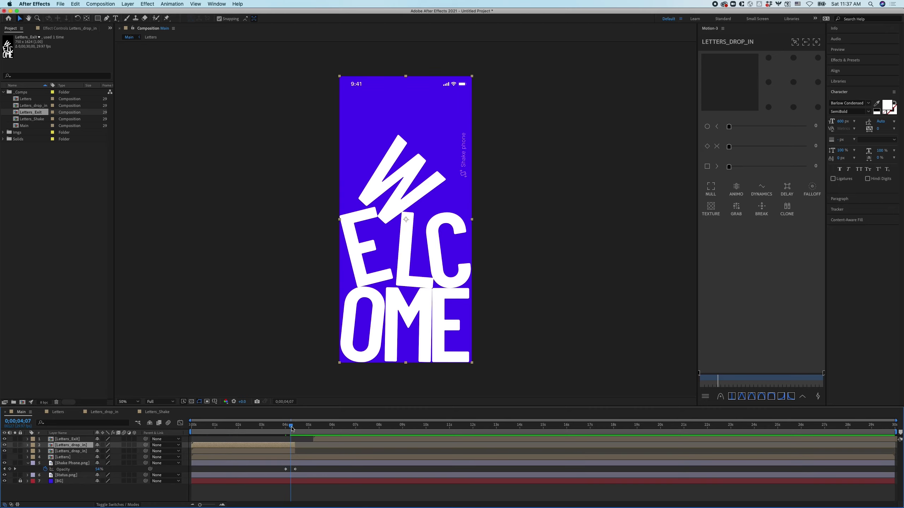
pyautogui.rightClick(281, 449)
pyautogui.moveTo(313, 356)
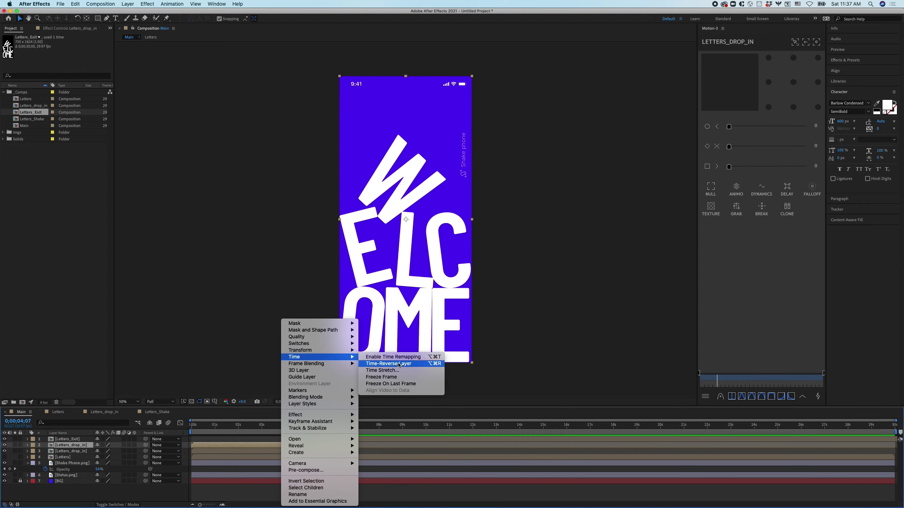
pyautogui.click(383, 377)
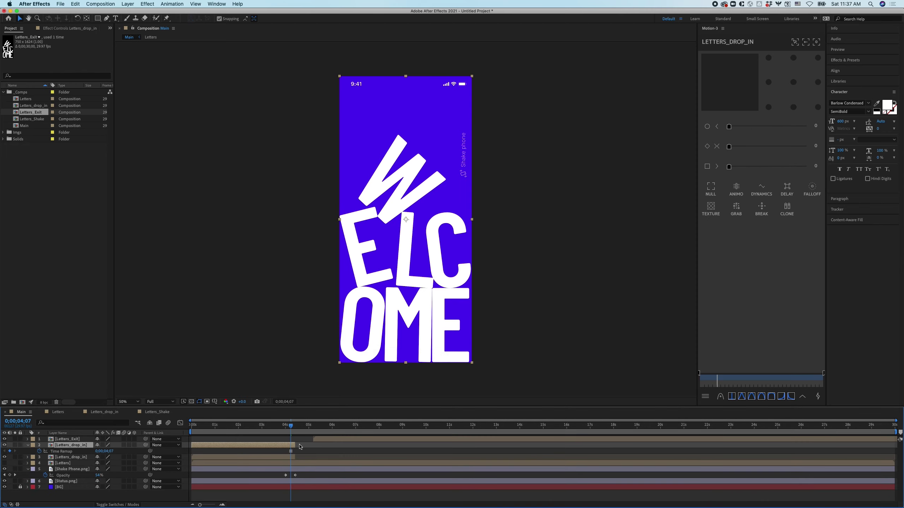
# Trim the frozen layer to fill the gap between the end of Letters_drop_in and the start of Letters_Exit, and preview the transition.
pyautogui.moveTo(300, 446); pyautogui.dragTo(318, 446)
pyautogui.moveTo(192, 445); pyautogui.dragTo(281, 438)
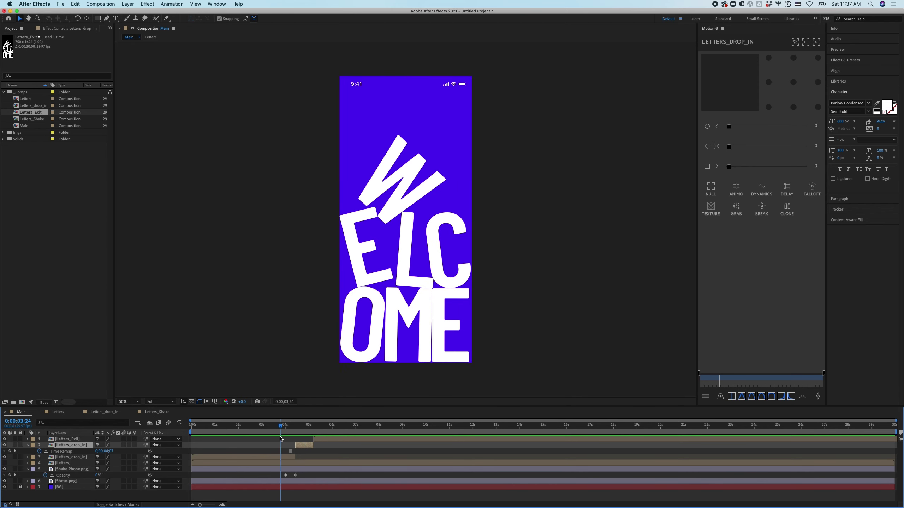
pyautogui.press('space')
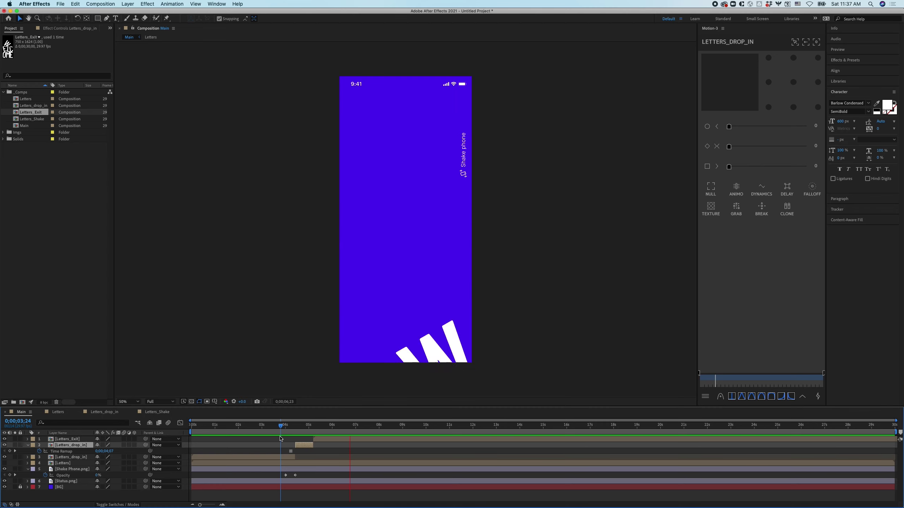
pyautogui.press('space')
# Copy the Shake Phone layer's two opacity keyframes to 0;00;06;26 and time-reverse the copies to make a fade-out.
pyautogui.moveTo(318, 426); pyautogui.dragTo(352, 438)
pyautogui.click(302, 469)
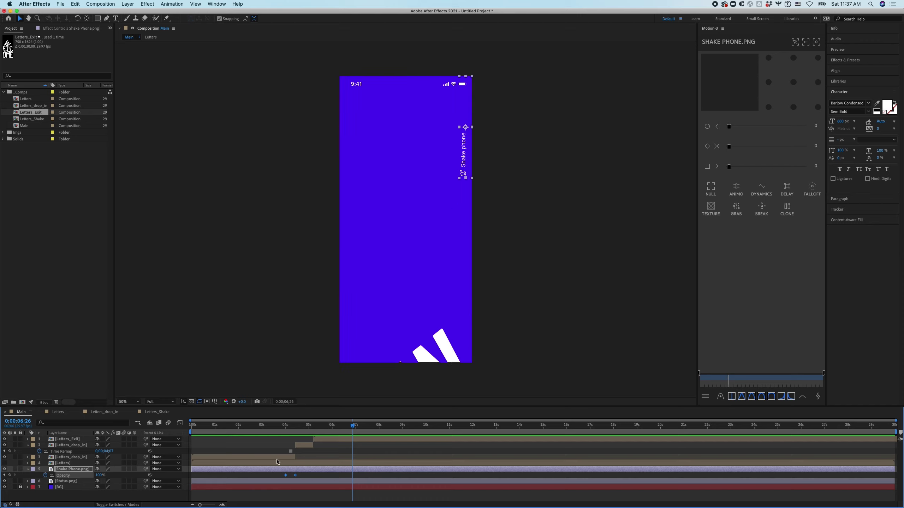
pyautogui.moveTo(304, 474); pyautogui.dragTo(280, 477)
pyautogui.rightClick(362, 475)
pyautogui.moveTo(396, 505)
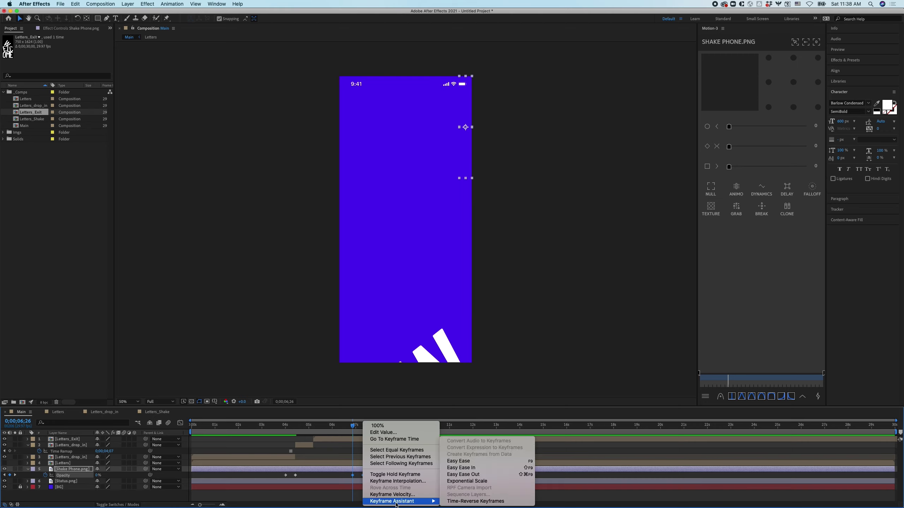
pyautogui.click(473, 501)
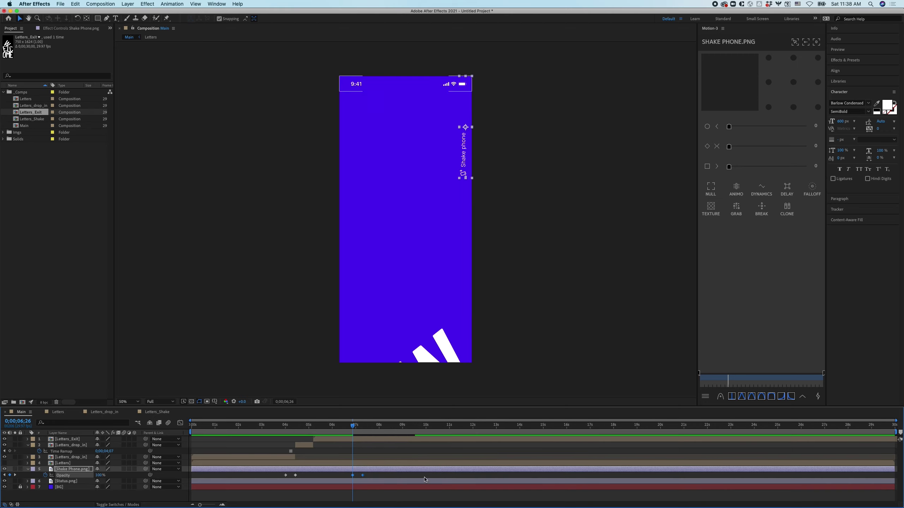
# Play back the Main composition from just before the Shake phone fade-in through its fade-out to check the timing.
pyautogui.press('space')
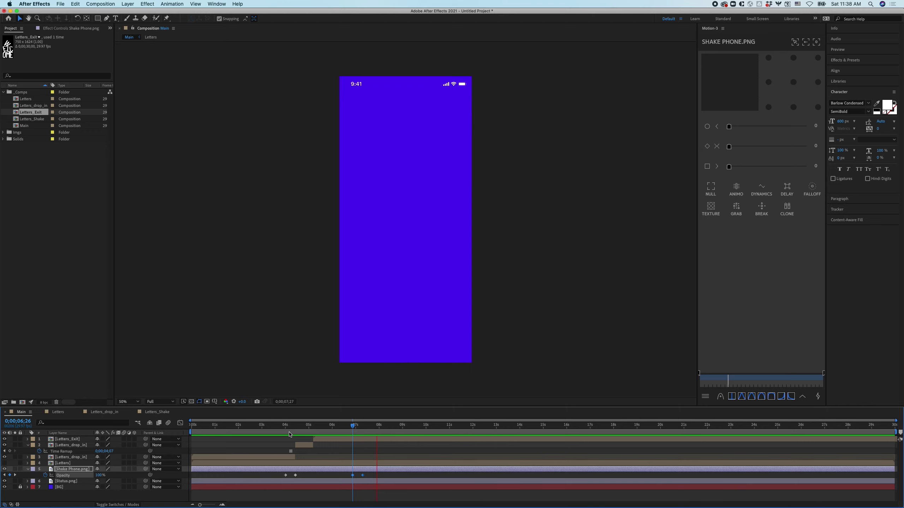
pyautogui.click(283, 430)
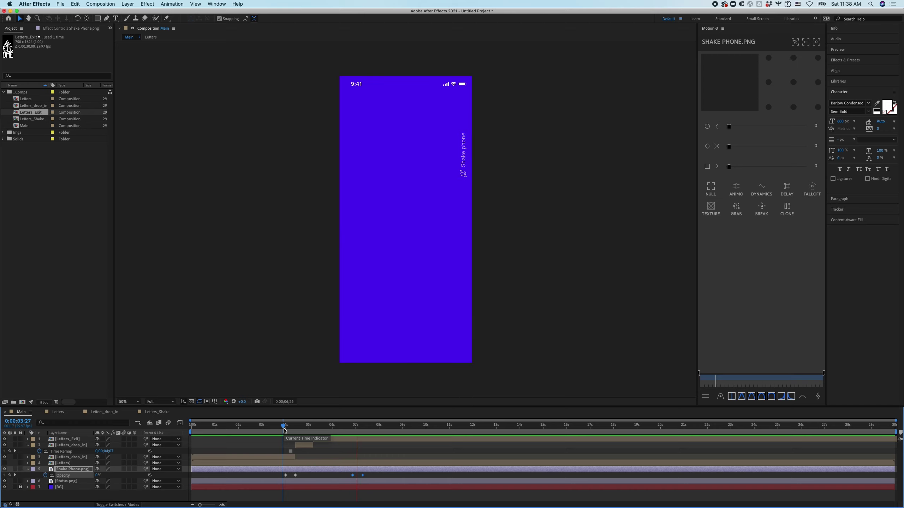
pyautogui.press('space')
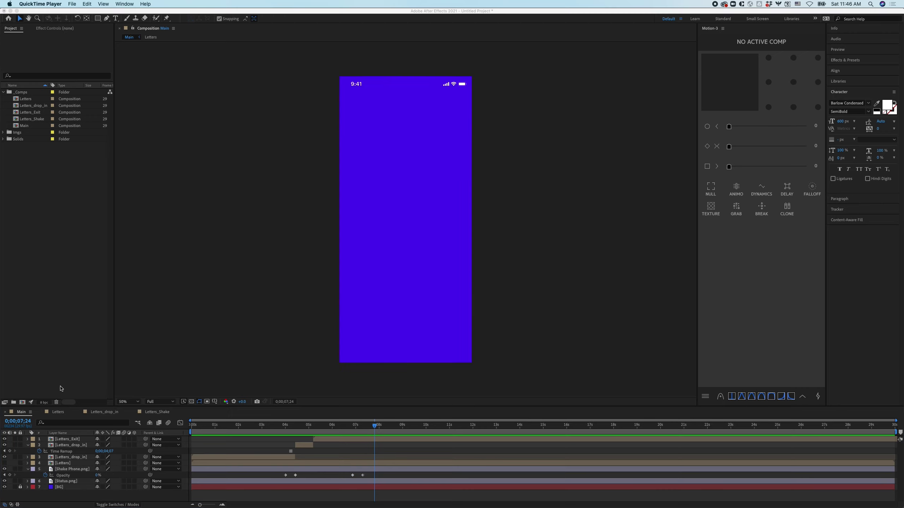
# Create a 1920 x 1080, 29.97 fps composition named Final and move it into the _Comps folder.
pyautogui.click(22, 402)
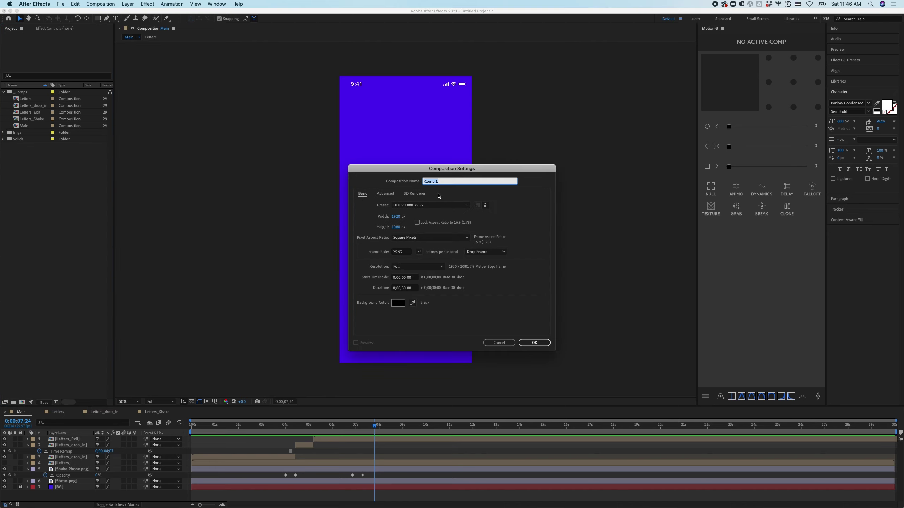
pyautogui.write('Final')
pyautogui.click(538, 344)
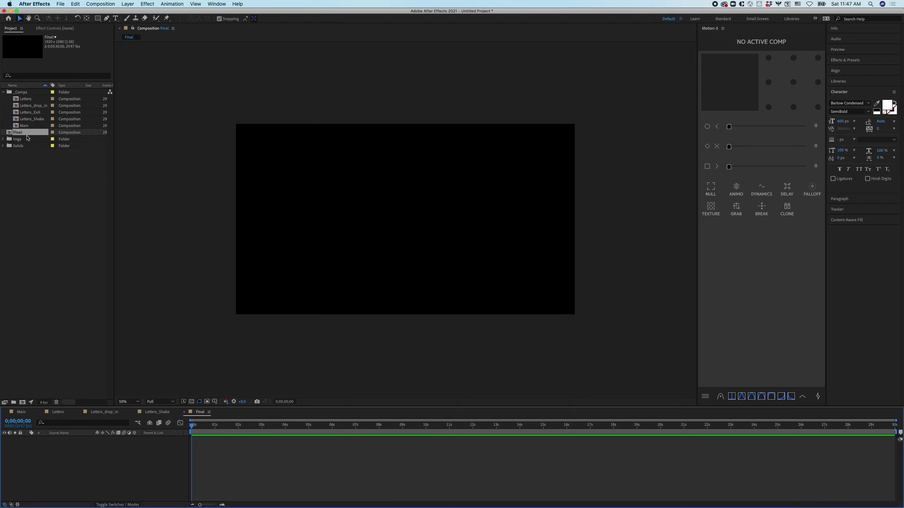
pyautogui.moveTo(27, 135); pyautogui.dragTo(20, 93)
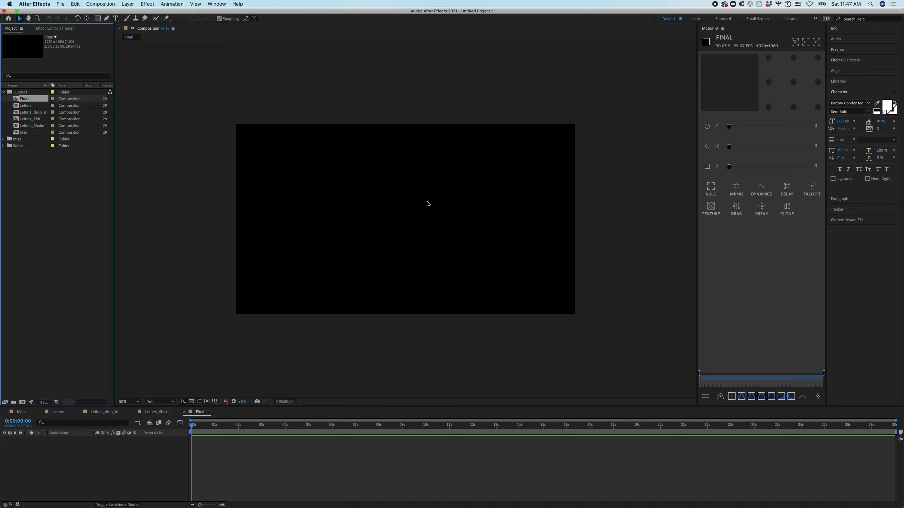
# Switch to Figma and draw a rectangle about 376 x 811 on the empty canvas beside frame 3.
pyautogui.press('super+Tab')
pyautogui.press('super+Tab')
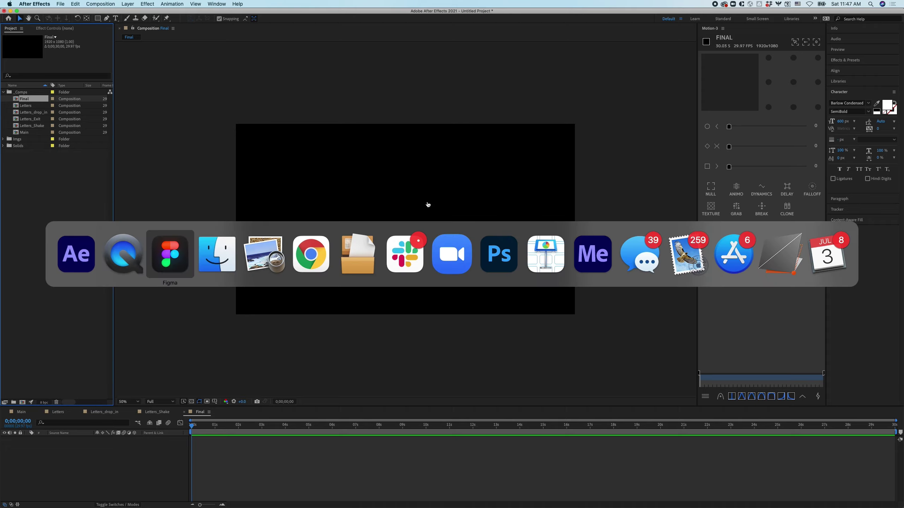
pyautogui.scroll(1, 322, 121)
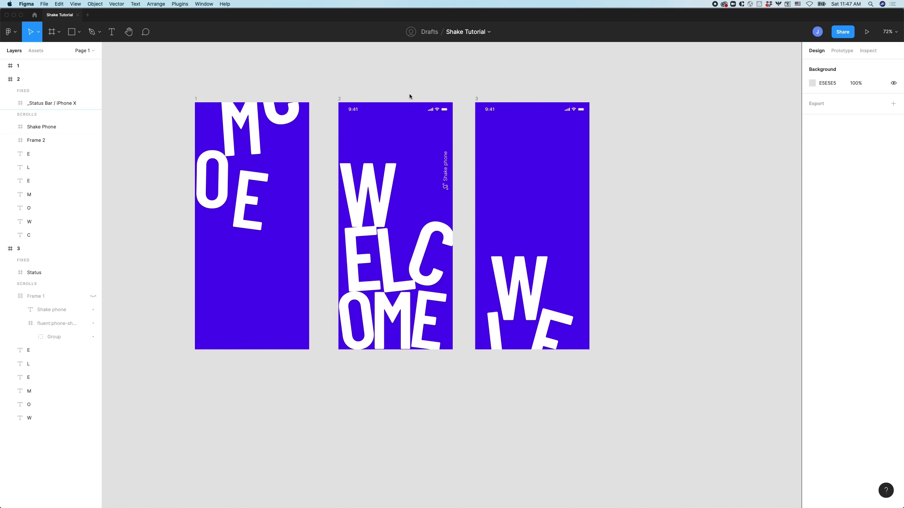
pyautogui.hscroll(1, 409, 95)
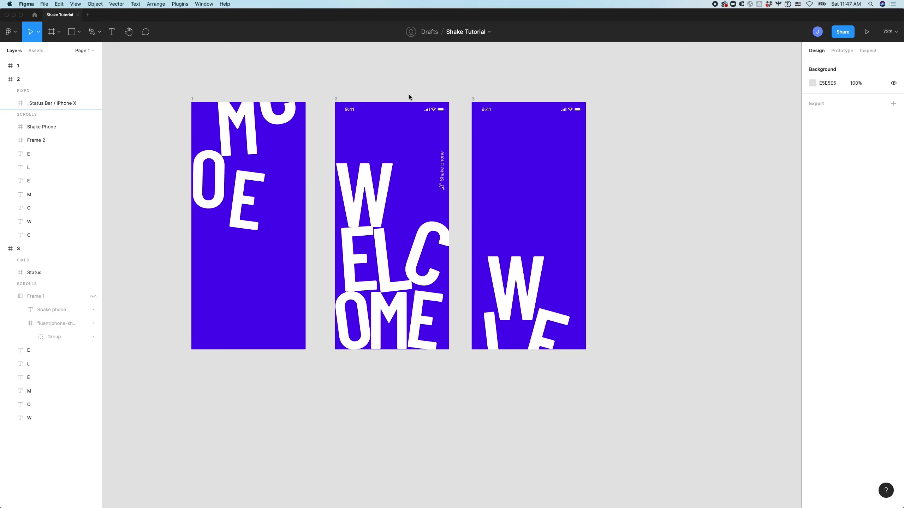
pyautogui.click(473, 99)
pyautogui.hscroll(5, 472, 100)
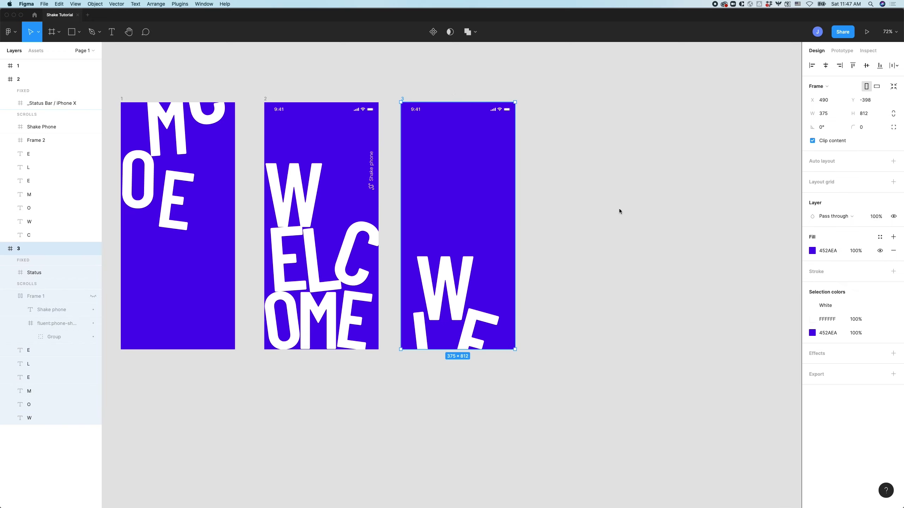
pyautogui.press('r')
pyautogui.moveTo(566, 106); pyautogui.dragTo(680, 355)
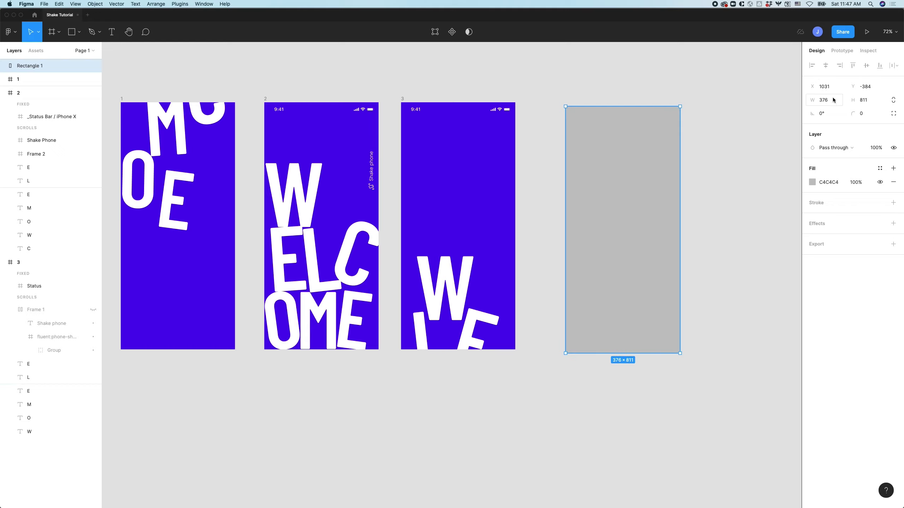
# Set the rectangle's size to 375 x 812 and align its top edge with the phone frames.
pyautogui.click(824, 100)
pyautogui.write('375')
pyautogui.press('Return')
pyautogui.click(860, 101)
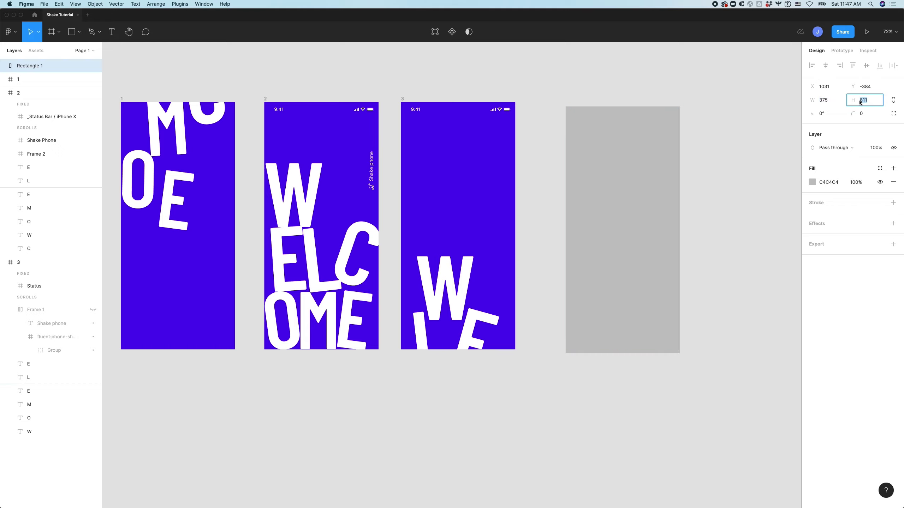
pyautogui.click(708, 188)
pyautogui.moveTo(624, 208); pyautogui.dragTo(624, 203)
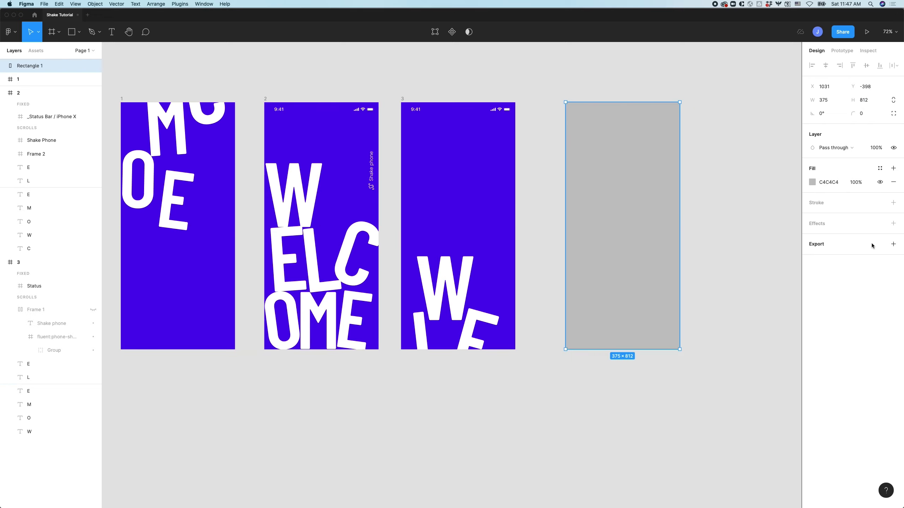
# Add an outside stroke to the rectangle and raise its thickness to 8.
pyautogui.click(897, 205)
pyautogui.click(856, 231)
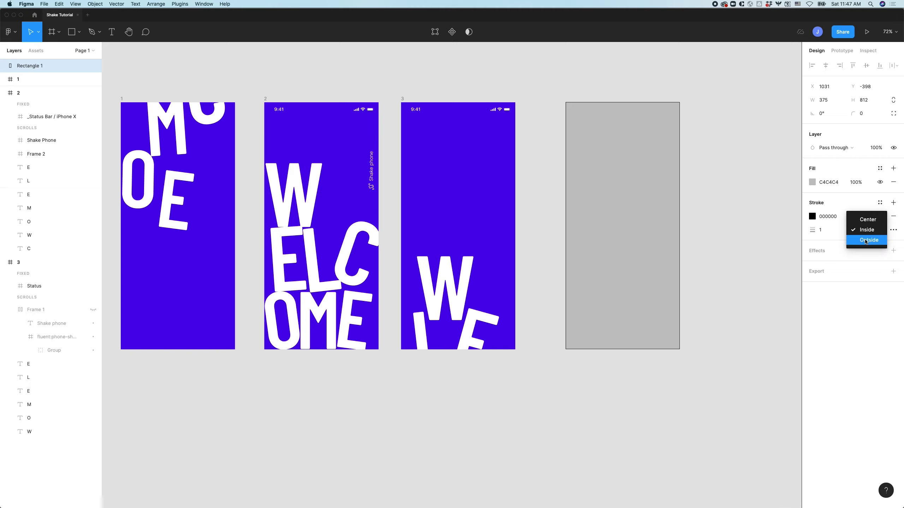
pyautogui.click(866, 241)
pyautogui.press('Up')
pyautogui.press('Up')
pyautogui.press('Up')
pyautogui.press('Up')
pyautogui.press('Up')
pyautogui.press('Up')
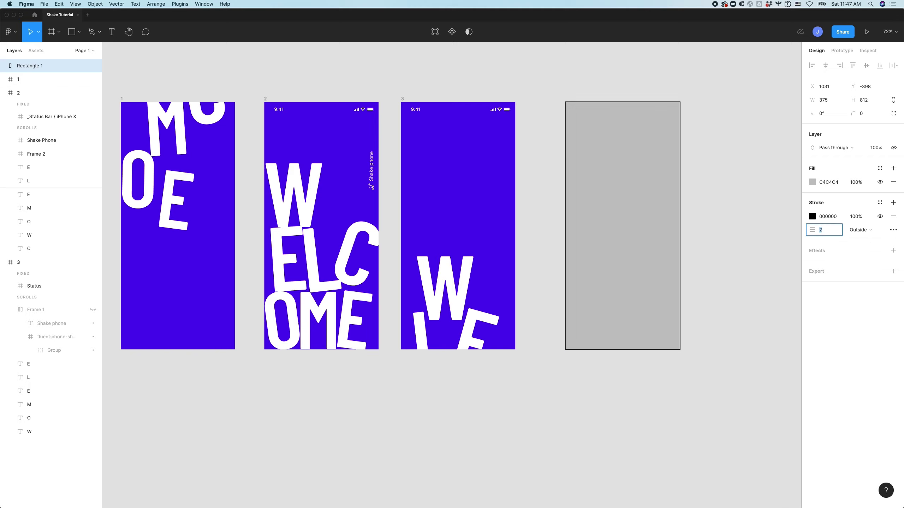
pyautogui.press('Up')
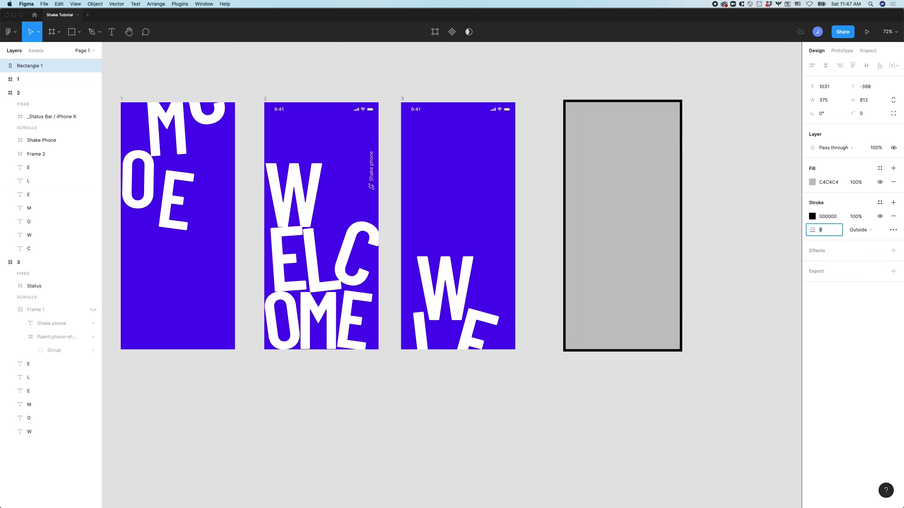
# Change the rectangle's stroke colour to white by sampling the WELCOME lettering.
pyautogui.click(812, 183)
pyautogui.click(814, 215)
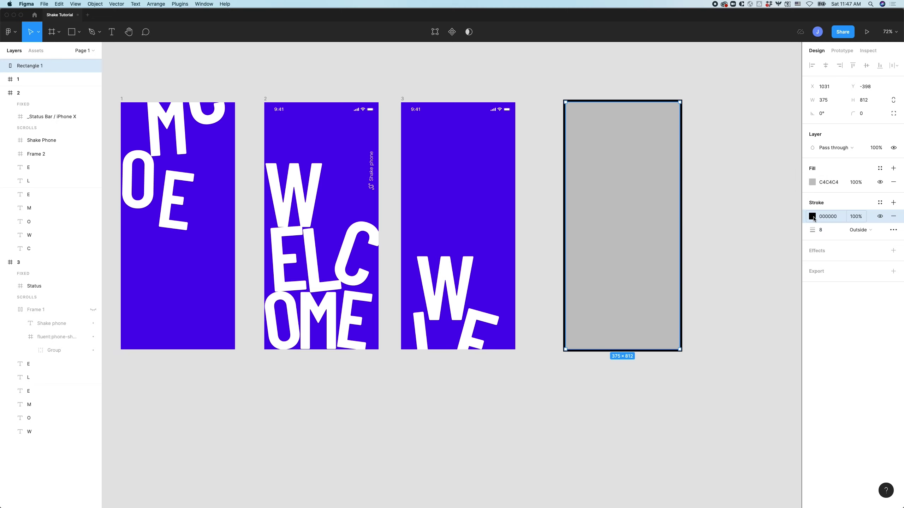
pyautogui.click(812, 216)
pyautogui.click(712, 345)
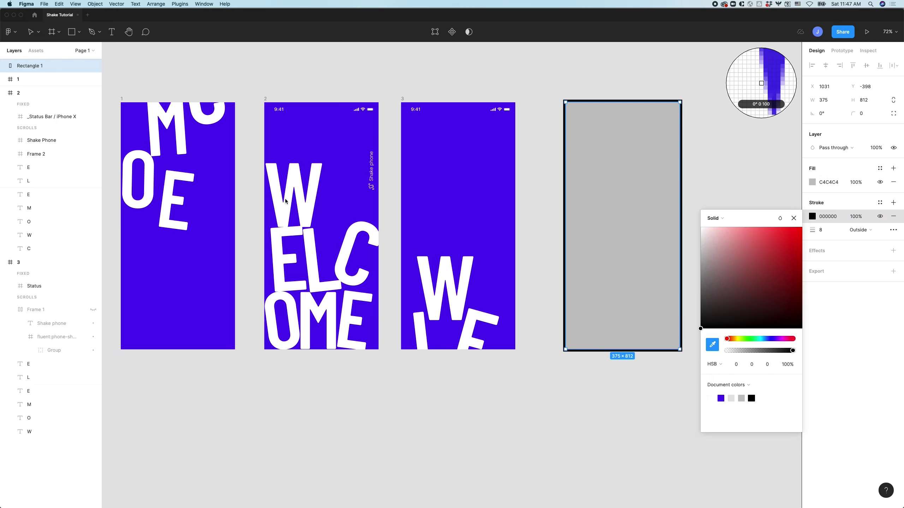
pyautogui.click(619, 273)
pyautogui.click(617, 77)
pyautogui.click(631, 159)
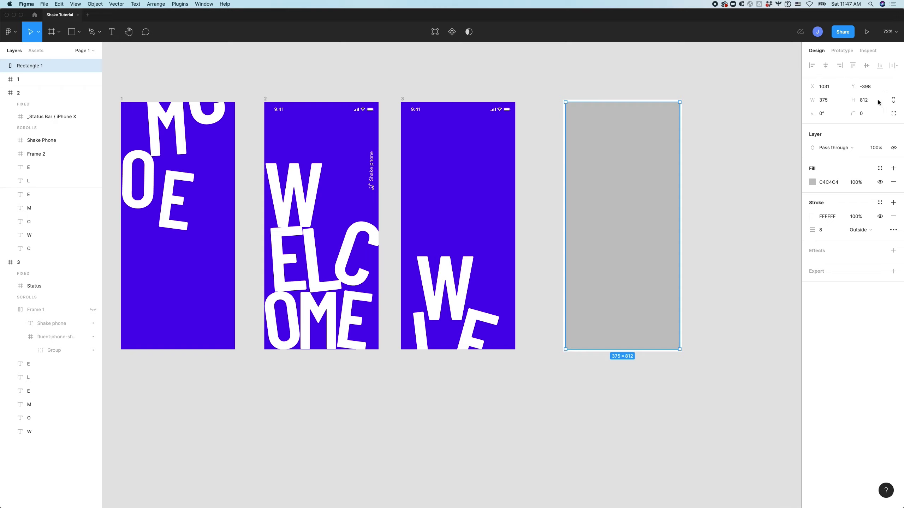
# Round the rectangle's corners, trying a radius of 24 and settling on 32.
pyautogui.click(864, 113)
pyautogui.write('24')
pyautogui.press('Return')
pyautogui.write('32')
pyautogui.press('Return')
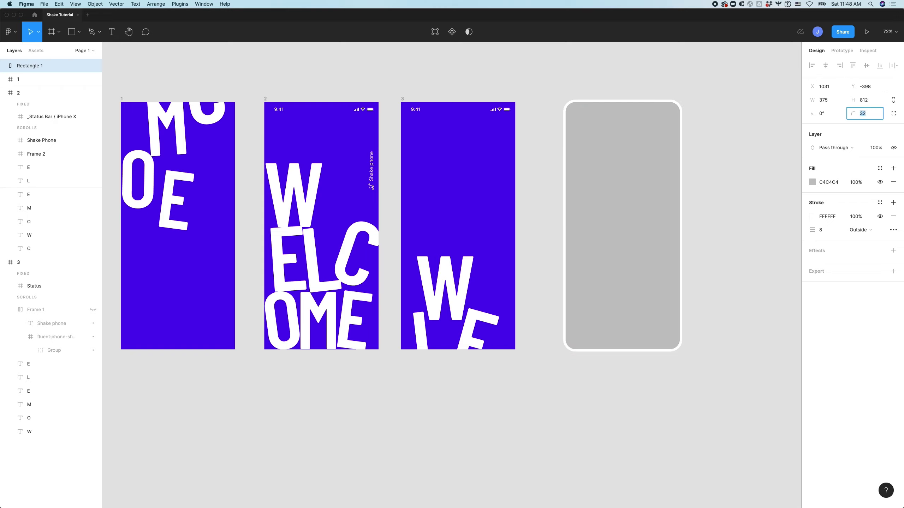
pyautogui.click(765, 143)
# Rename the rounded rectangle's layer to Device.
pyautogui.hscroll(3, 730, 142)
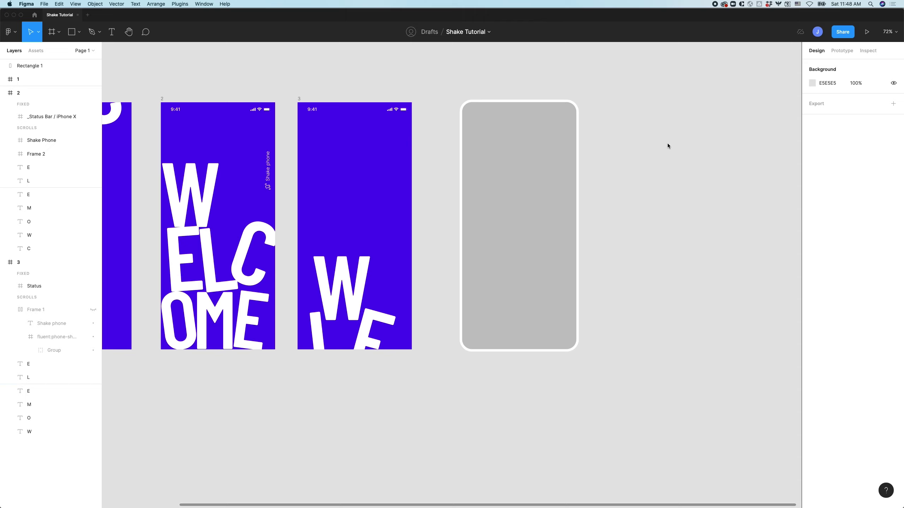
pyautogui.click(503, 152)
pyautogui.doubleClick(81, 66)
pyautogui.write('D')
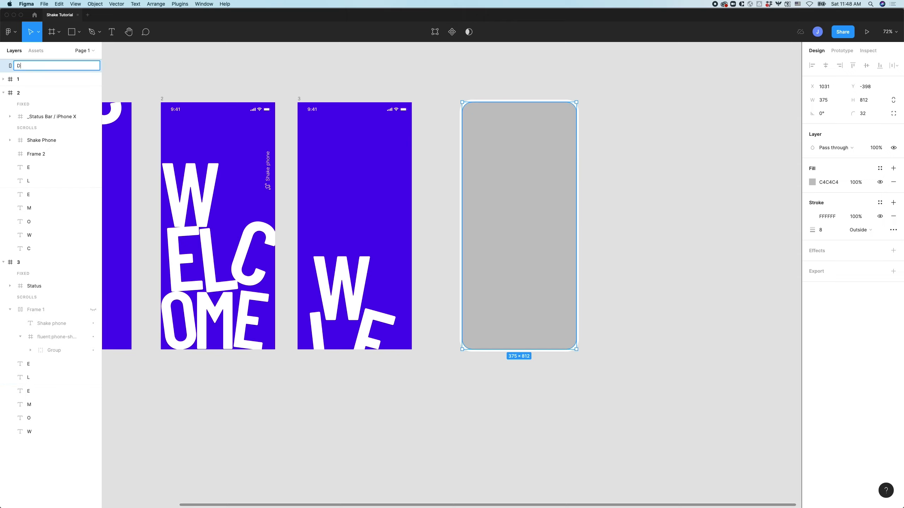
pyautogui.write('evice')
pyautogui.press('Return')
pyautogui.click(472, 93)
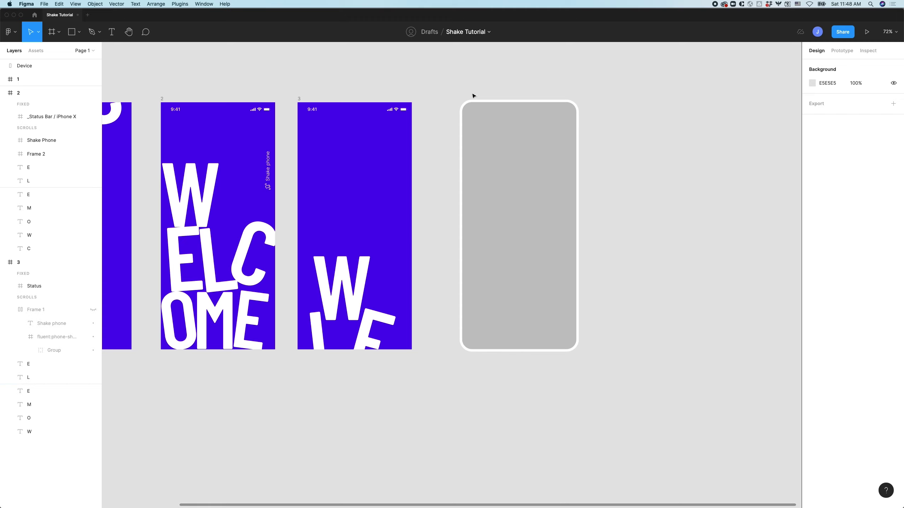
# Duplicate the Device rectangle alongside the original with a gap of 42 and remove the copy's stroke.
pyautogui.click(463, 140)
pyautogui.moveTo(495, 146); pyautogui.dragTo(617, 144)
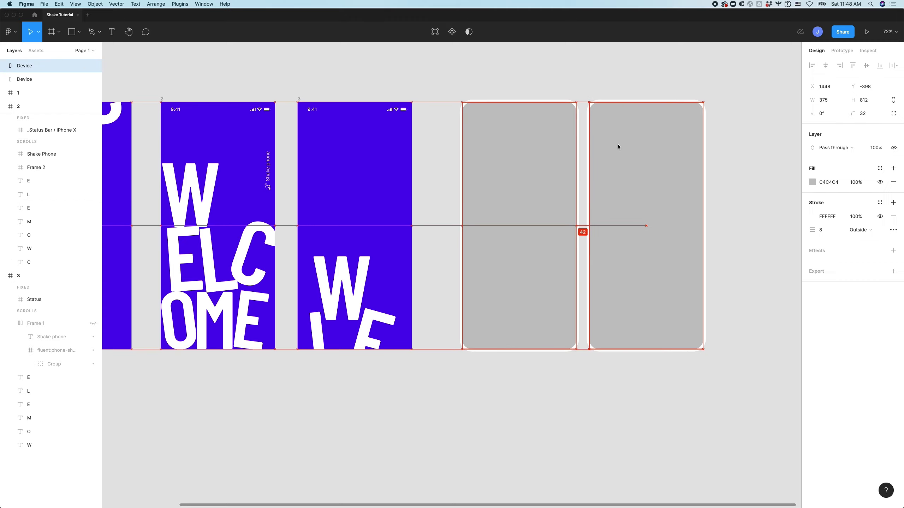
pyautogui.click(644, 69)
pyautogui.click(640, 197)
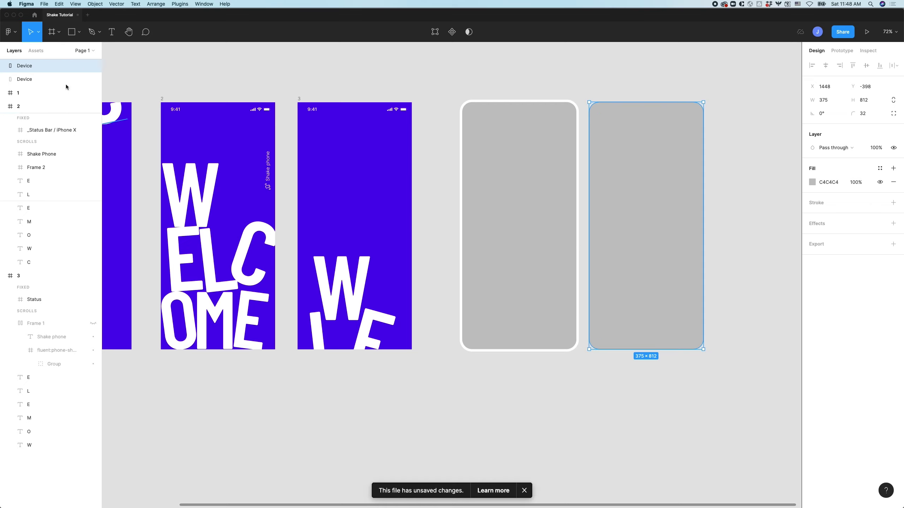
# Rename the duplicated rectangle's layer to Mask.
pyautogui.doubleClick(57, 66)
pyautogui.write('Masl')
pyautogui.press('Return')
pyautogui.doubleClick(32, 66)
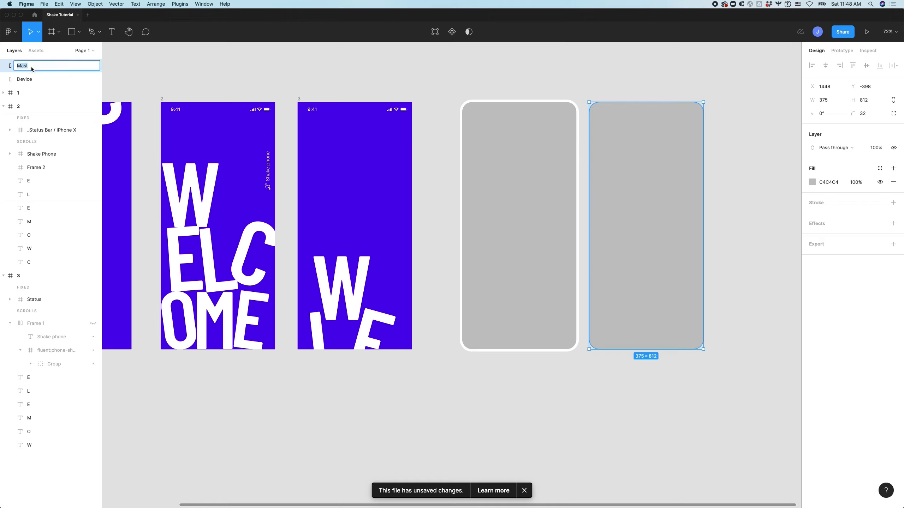
pyautogui.write('Mask')
pyautogui.press('Return')
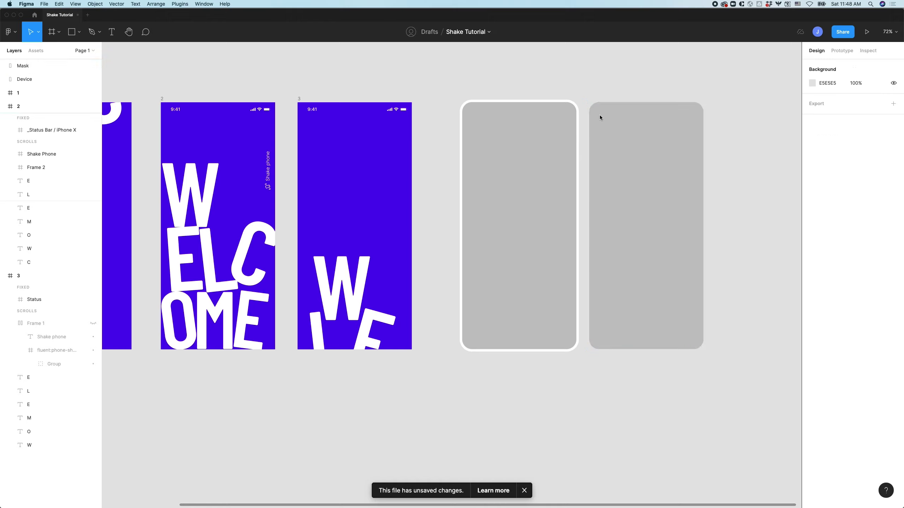
# Fill the Mask rectangle with light pink, FFB7B7.
pyautogui.click(813, 183)
pyautogui.moveTo(775, 212); pyautogui.dragTo(729, 178)
pyautogui.click(744, 146)
# Fill the Device rectangle with white by sampling its own stroke colour.
pyautogui.click(537, 168)
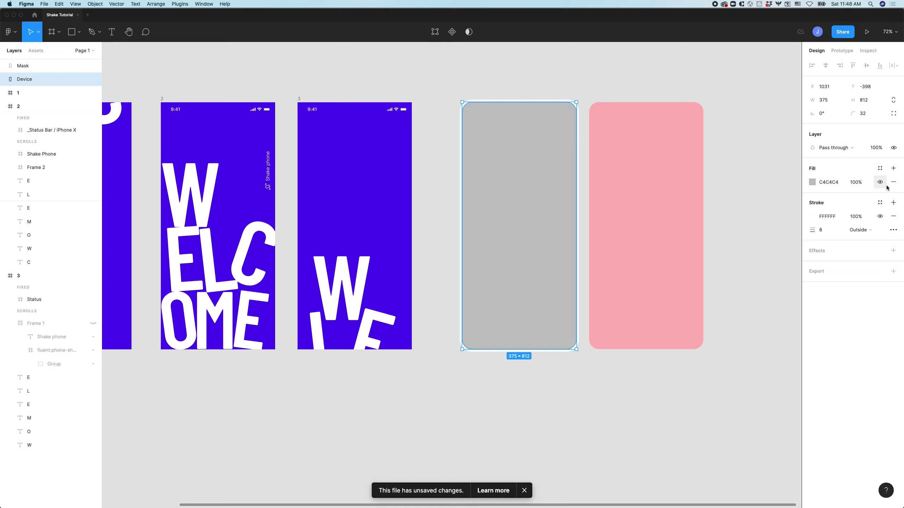
pyautogui.click(813, 182)
pyautogui.click(712, 310)
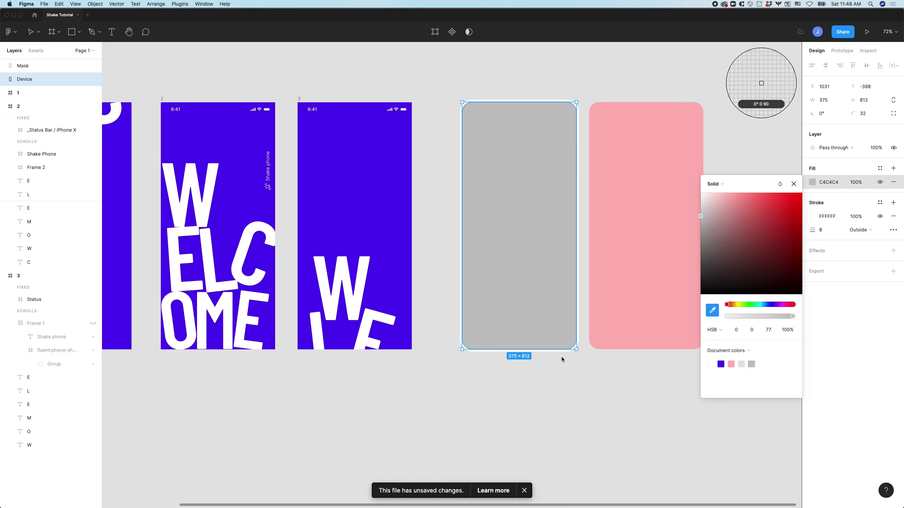
pyautogui.click(562, 351)
pyautogui.press('Escape')
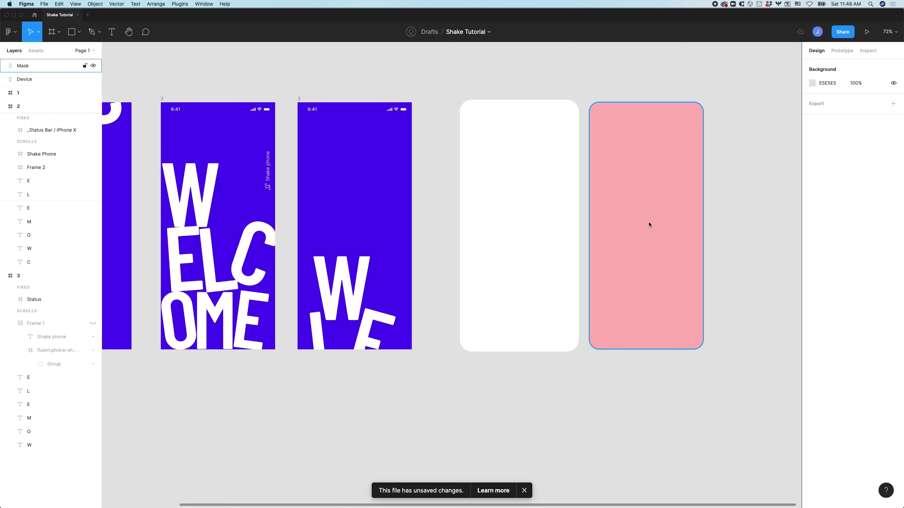
# Export the Device and Mask rectangles together as 2x PNG files to the Desktop.
pyautogui.click(521, 307)
pyautogui.keyDown('shift'); pyautogui.click(646, 321); pyautogui.keyUp('shift')
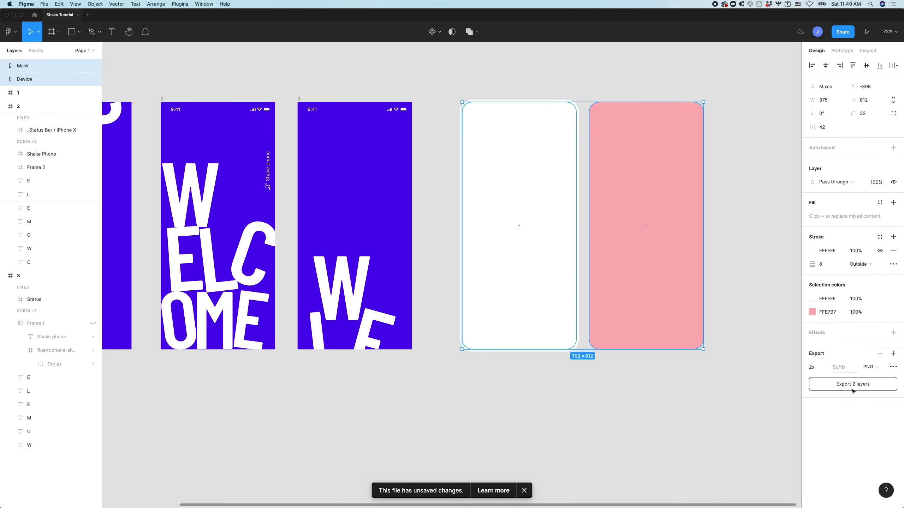
pyautogui.click(851, 384)
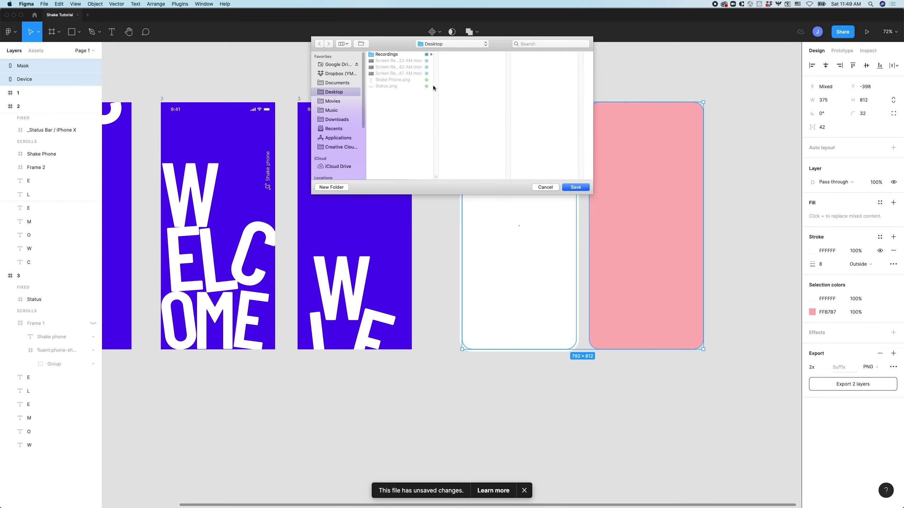
pyautogui.click(576, 187)
# Switch to After Effects, import Device.png and Mask.png from the Desktop into the Imgs folder, and place Device.png in the Final composition.
pyautogui.press('super+Tab')
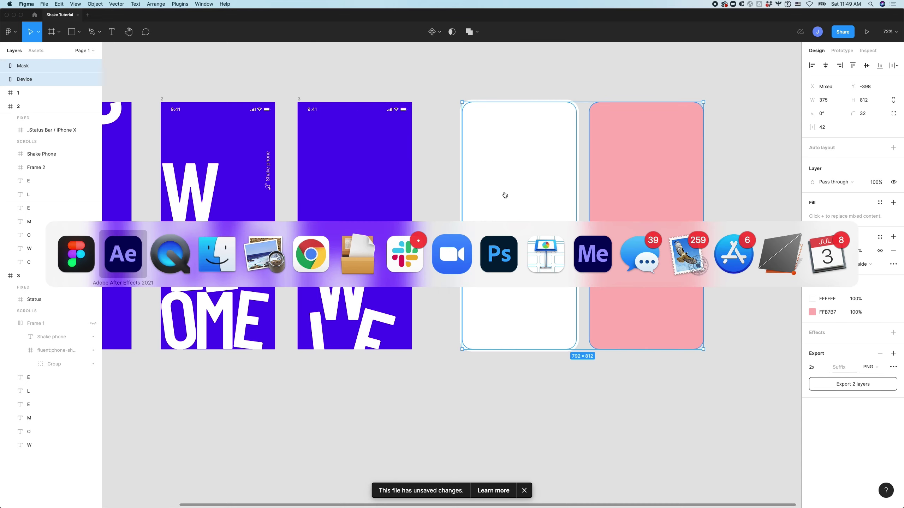
pyautogui.press('super+Tab')
pyautogui.press('super+Tab')
pyautogui.press('super+Tab')
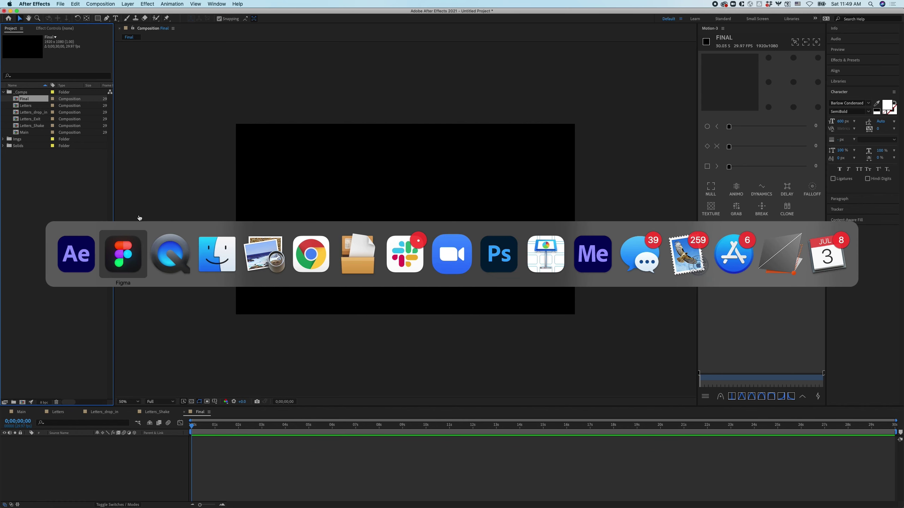
pyautogui.click(433, 147)
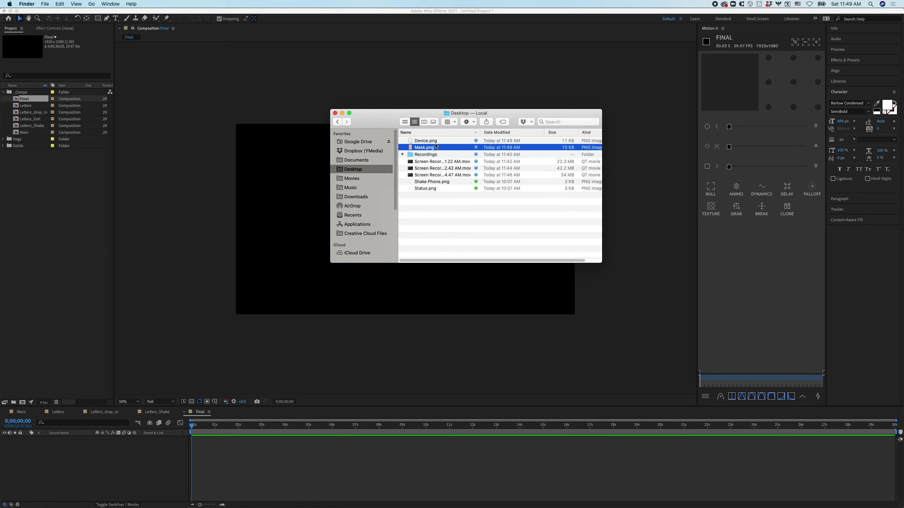
pyautogui.keyDown('shift'); pyautogui.click(429, 141); pyautogui.keyUp('shift')
pyautogui.moveTo(429, 140); pyautogui.dragTo(409, 225)
pyautogui.click(4, 140)
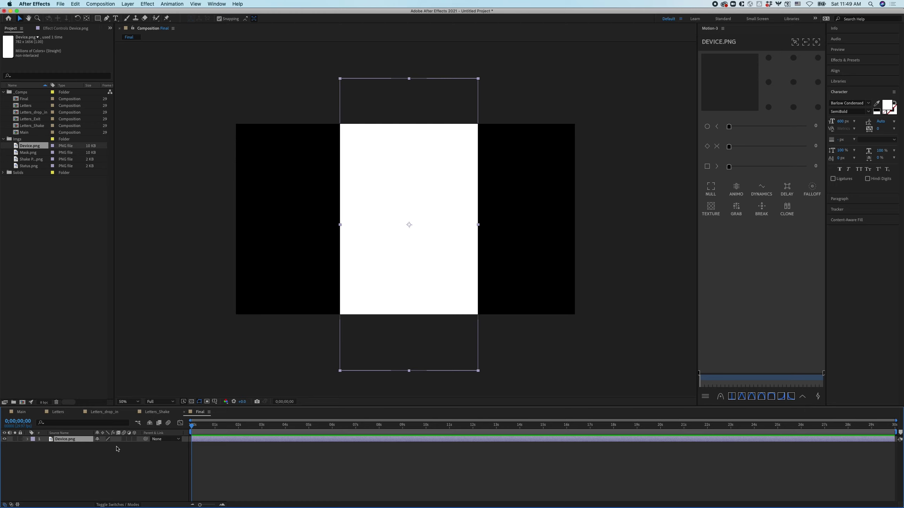
# Scale the Device.png layer to 50% and centre it horizontally and vertically in the composition.
pyautogui.press('s')
pyautogui.click(114, 445)
pyautogui.write('50')
pyautogui.press('Return')
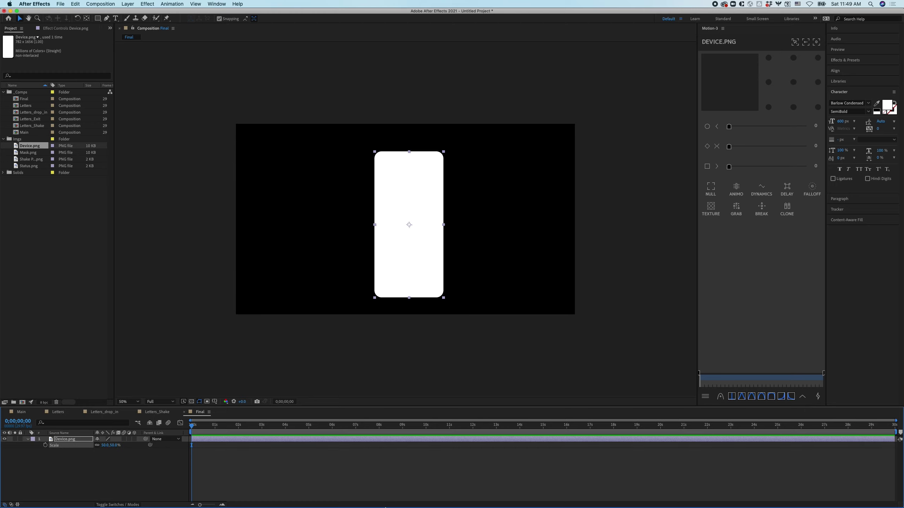
pyautogui.click(841, 72)
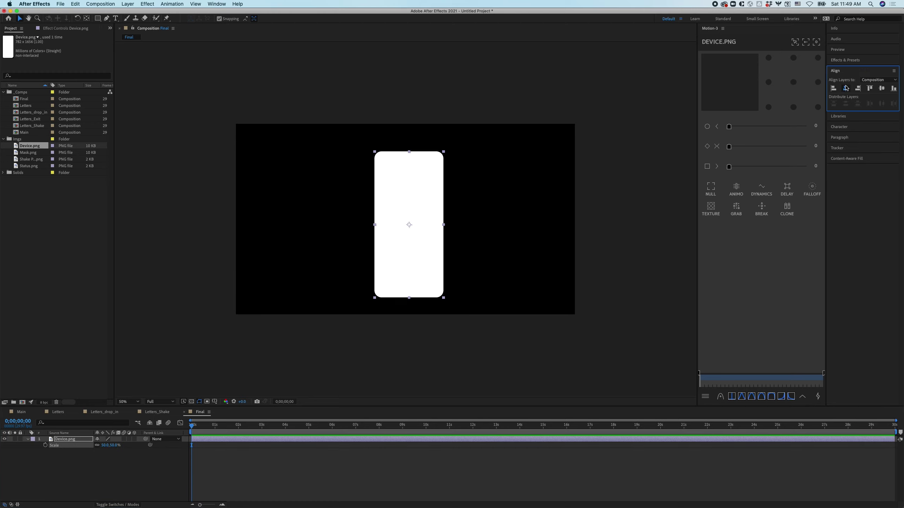
pyautogui.click(845, 89)
pyautogui.click(881, 89)
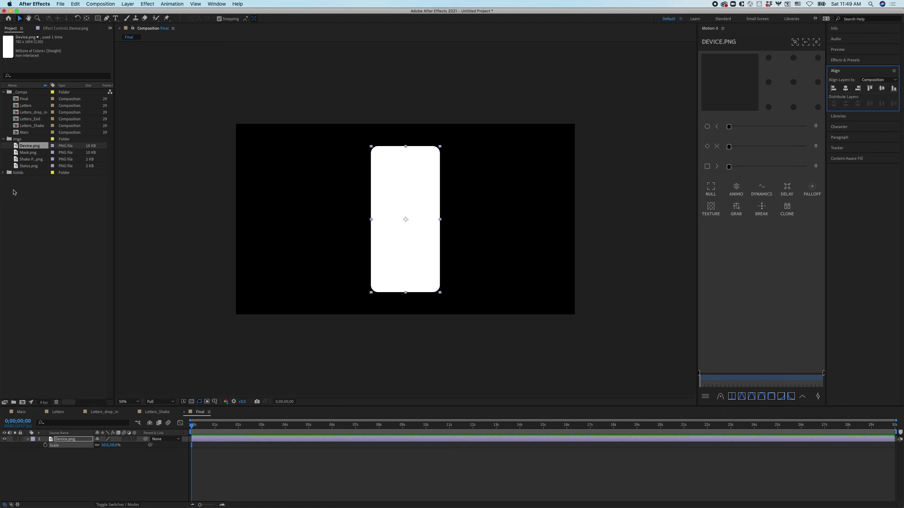
# Add Mask.png above Device.png in the Final composition and centre it horizontally and vertically.
pyautogui.moveTo(28, 153); pyautogui.dragTo(405, 219)
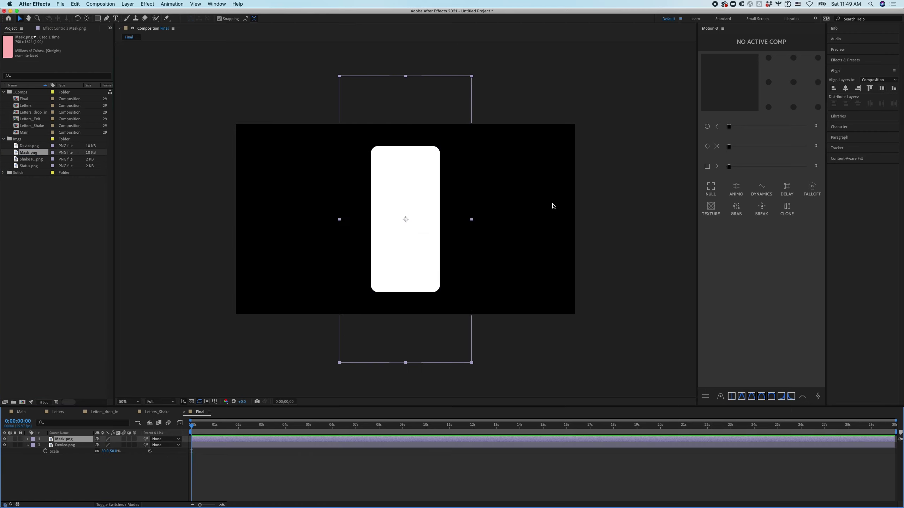
pyautogui.click(846, 89)
pyautogui.click(881, 89)
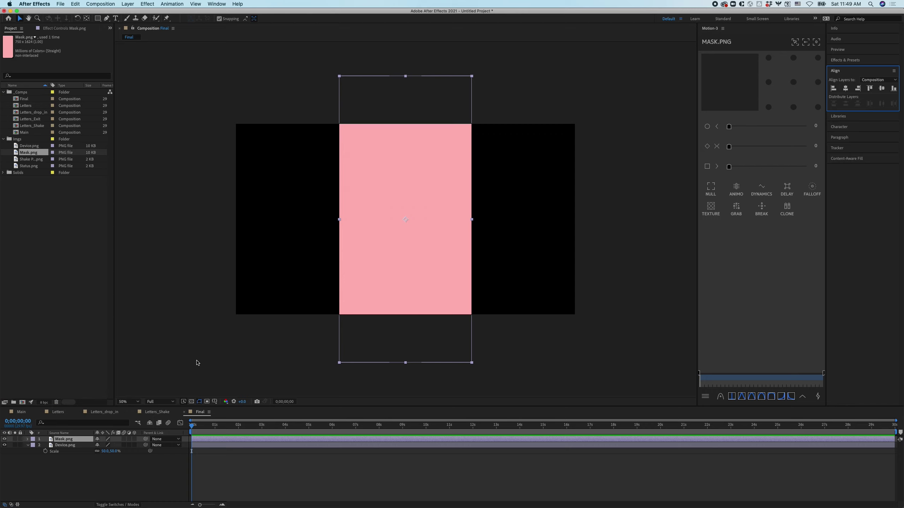
# Scale the Mask.png layer to 50% and collapse the properties of both image layers.
pyautogui.press('s')
pyautogui.click(118, 445)
pyautogui.write('5')
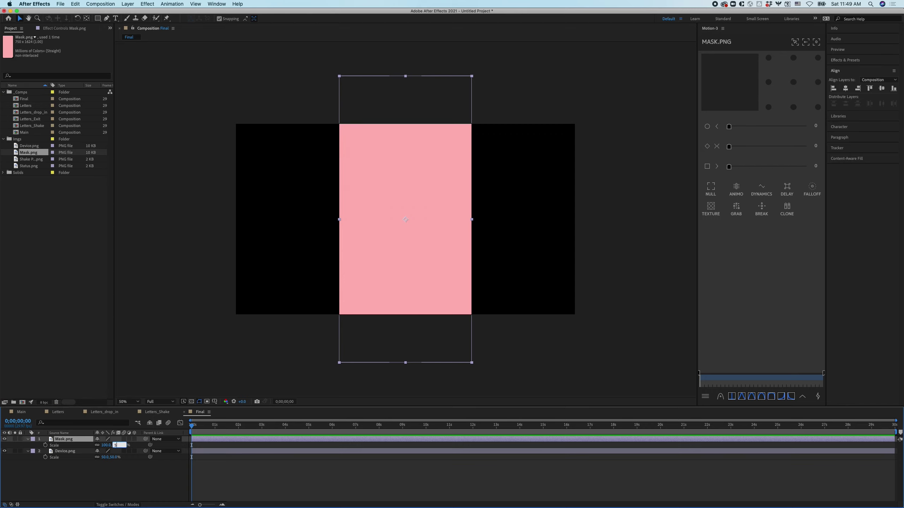
pyautogui.write('0')
pyautogui.press('Return')
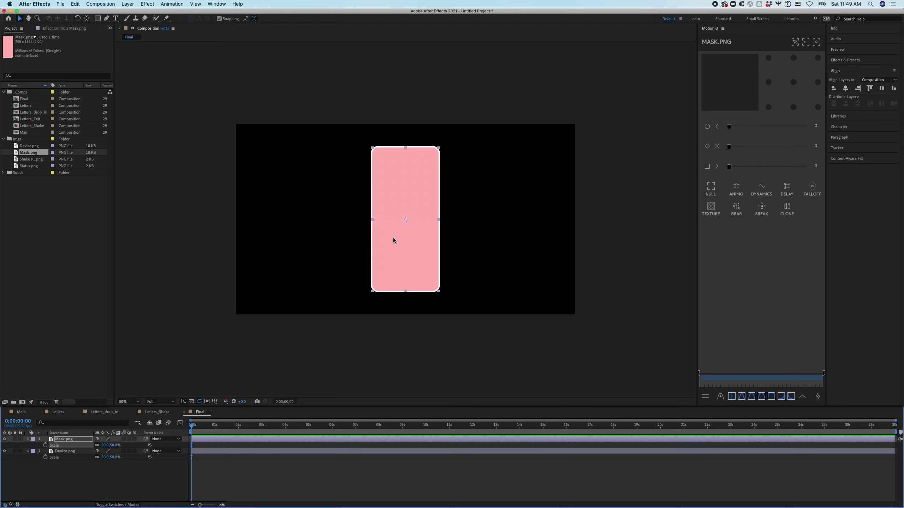
pyautogui.click(28, 439)
pyautogui.click(28, 446)
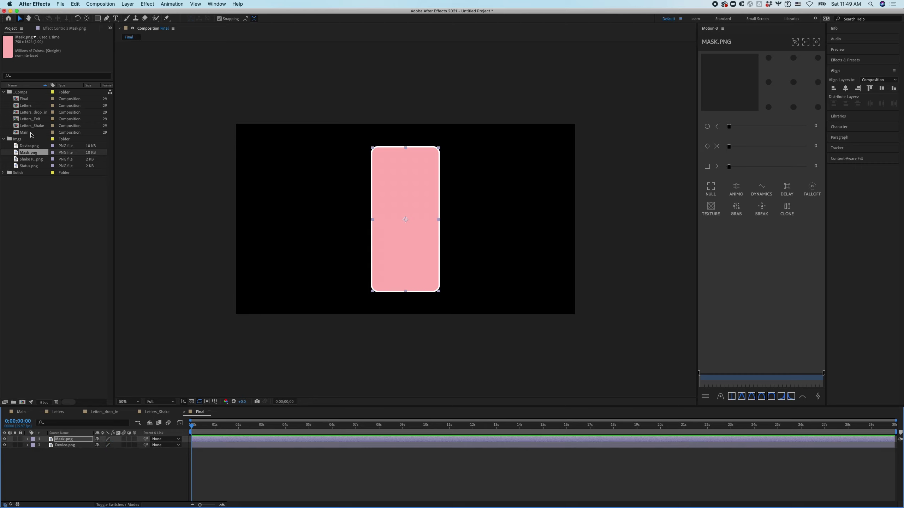
# Add the Main composition at the centre of Final as the uppermost layer and scale it to 50%.
pyautogui.moveTo(26, 133); pyautogui.dragTo(406, 220)
pyautogui.press('s')
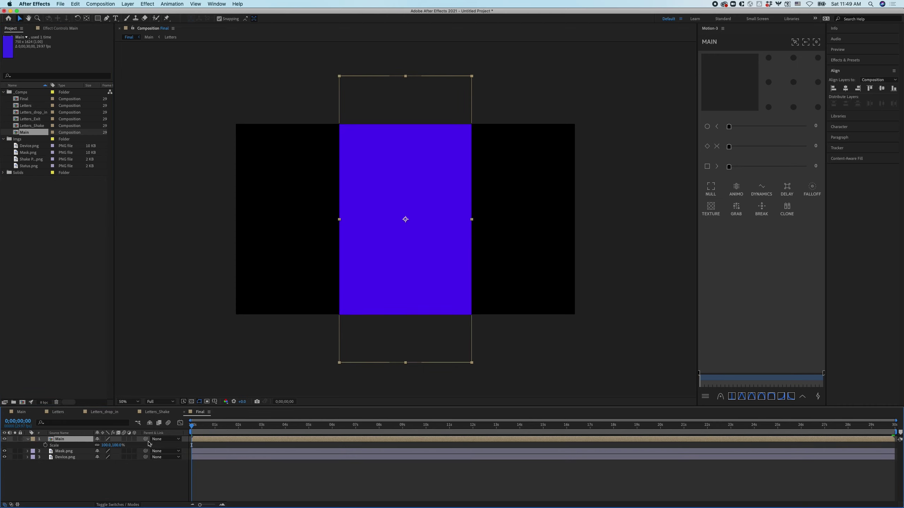
pyautogui.click(115, 446)
pyautogui.write('50')
pyautogui.press('Return')
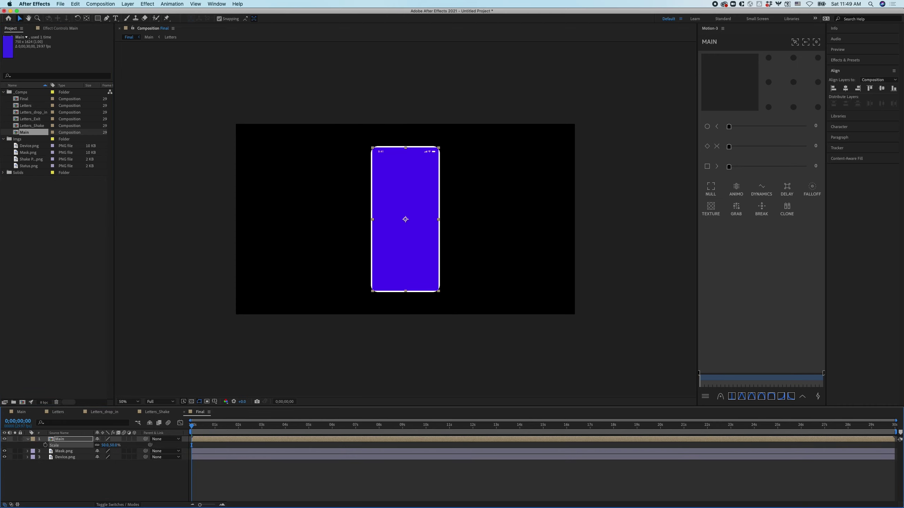
# Move the Main layer between Mask.png and Device.png in the layer stack.
pyautogui.click(71, 450)
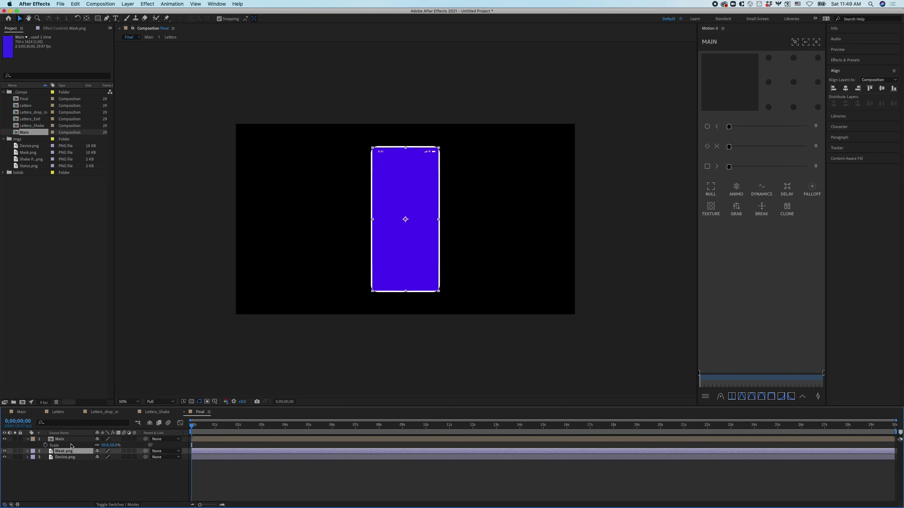
pyautogui.click(75, 440)
pyautogui.moveTo(75, 440); pyautogui.dragTo(73, 455)
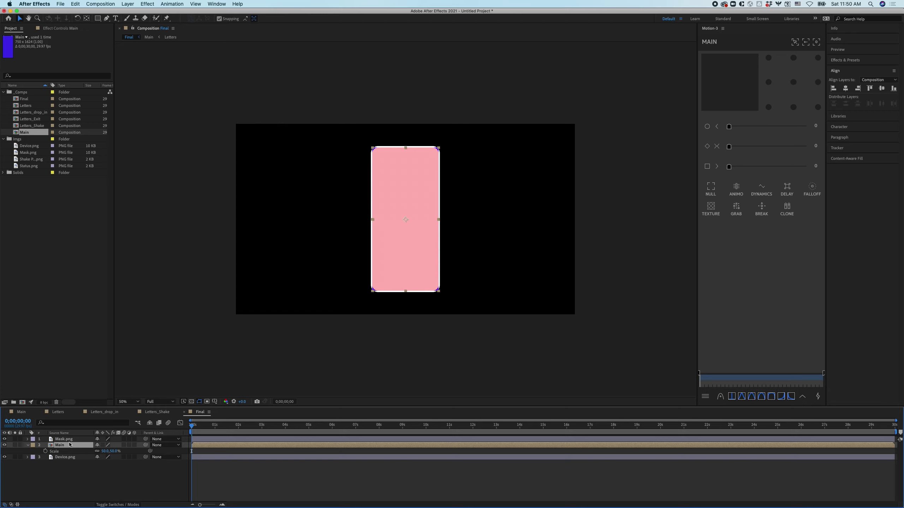
# Show the Modes column, set the Main layer's track matte to Alpha Matte "Mask.png", and scrub the animation to 0;00;02;06.
pyautogui.rightClick(186, 436)
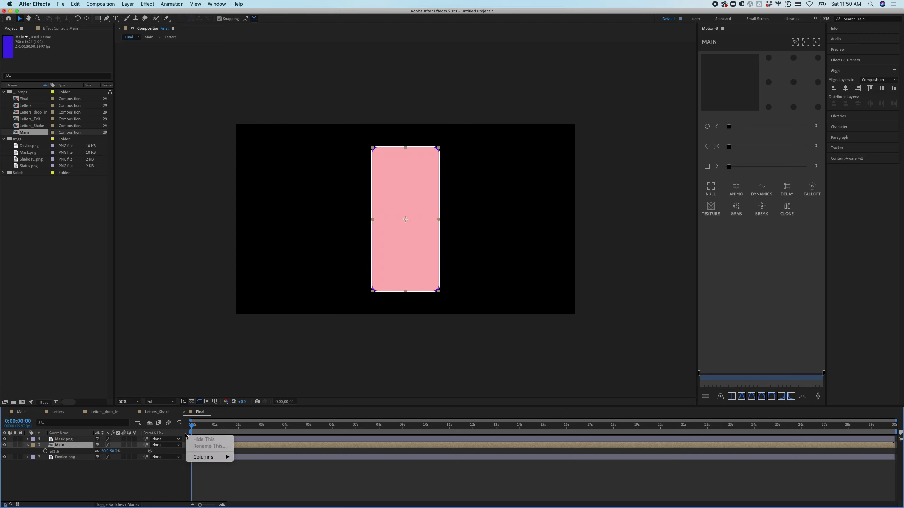
pyautogui.moveTo(207, 458)
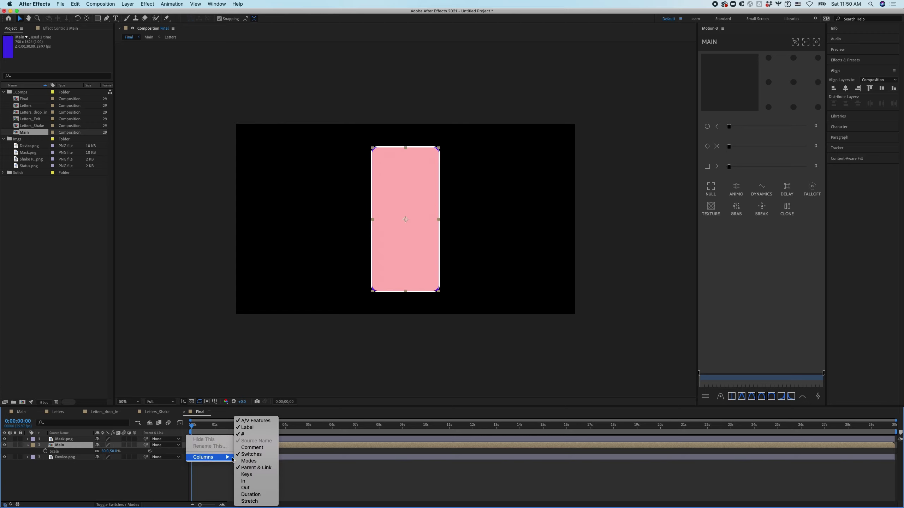
pyautogui.click(251, 462)
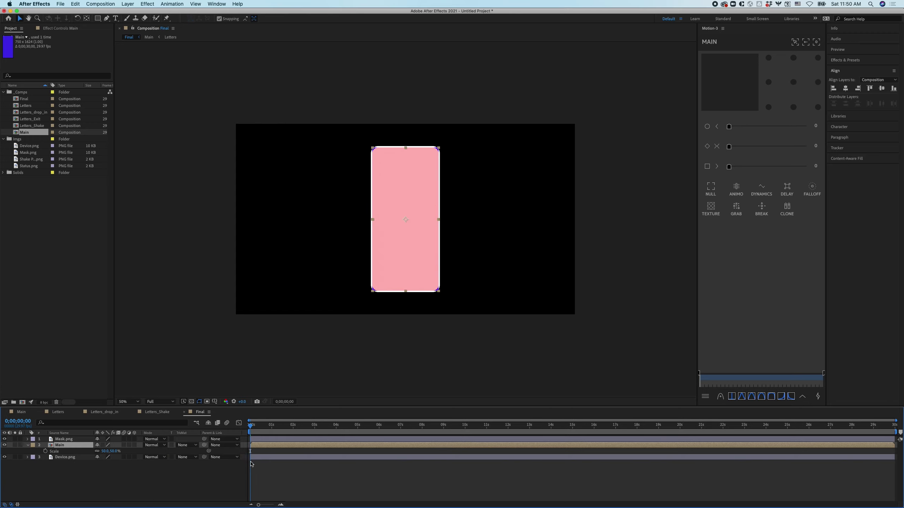
pyautogui.click(184, 446)
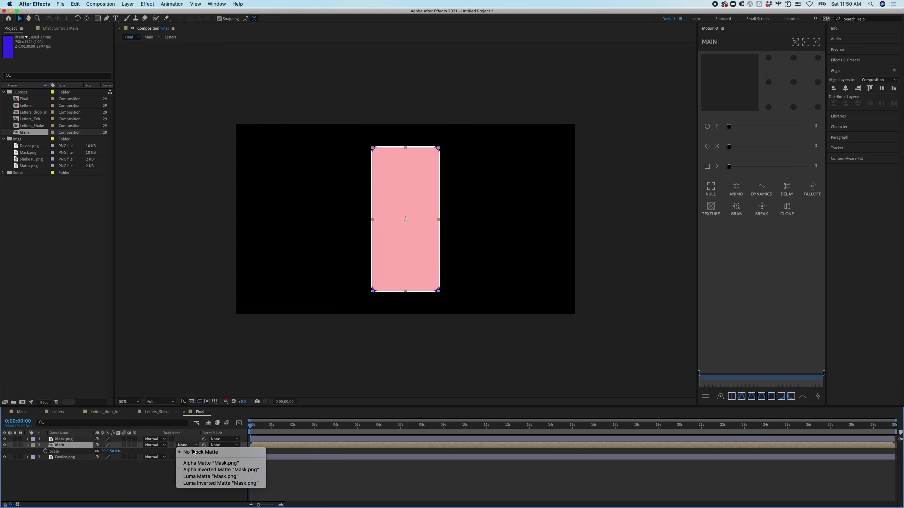
pyautogui.click(207, 463)
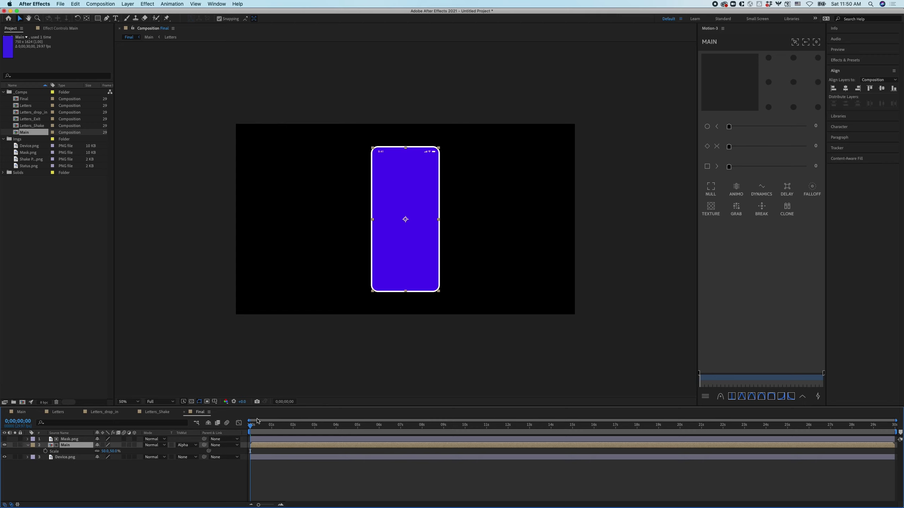
pyautogui.moveTo(257, 420); pyautogui.dragTo(293, 440)
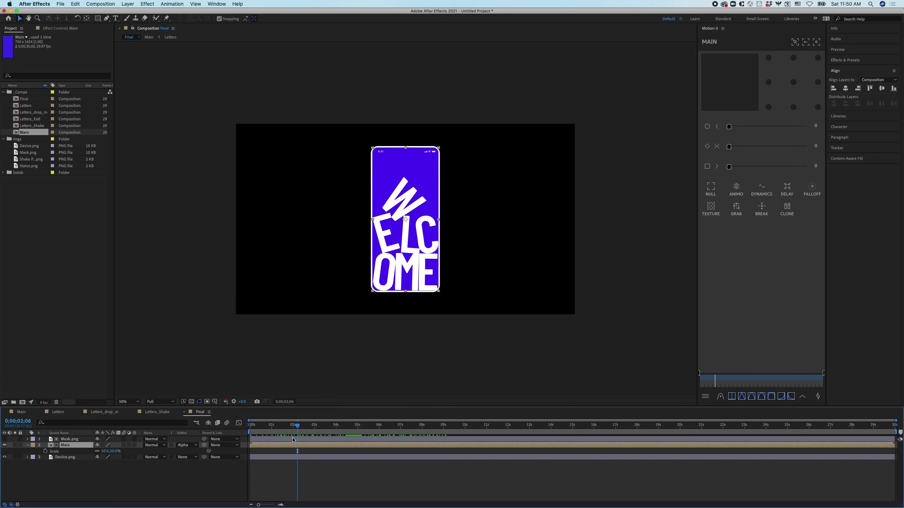
# Pre-compose the Mask.png, Main and Device.png layers into a new composition named Phone.
pyautogui.click(70, 439)
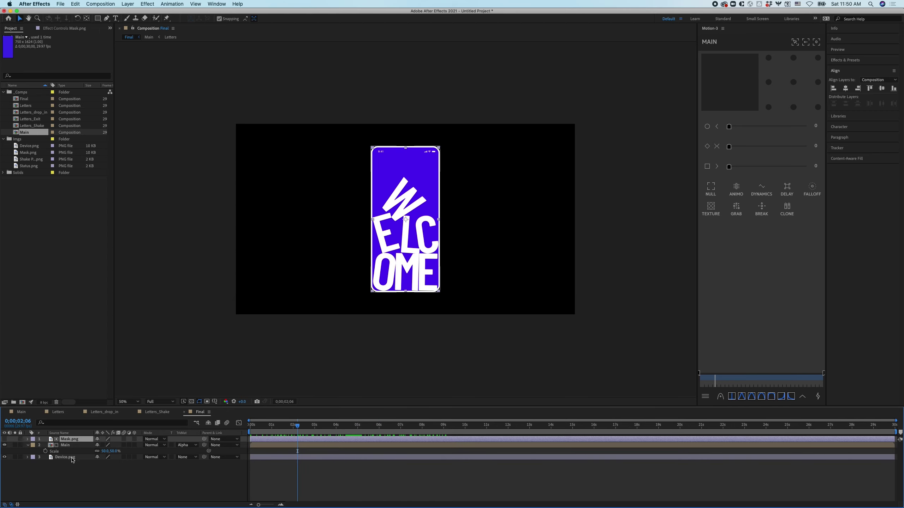
pyautogui.keyDown('shift'); pyautogui.click(72, 460); pyautogui.keyUp('shift')
pyautogui.rightClick(75, 440)
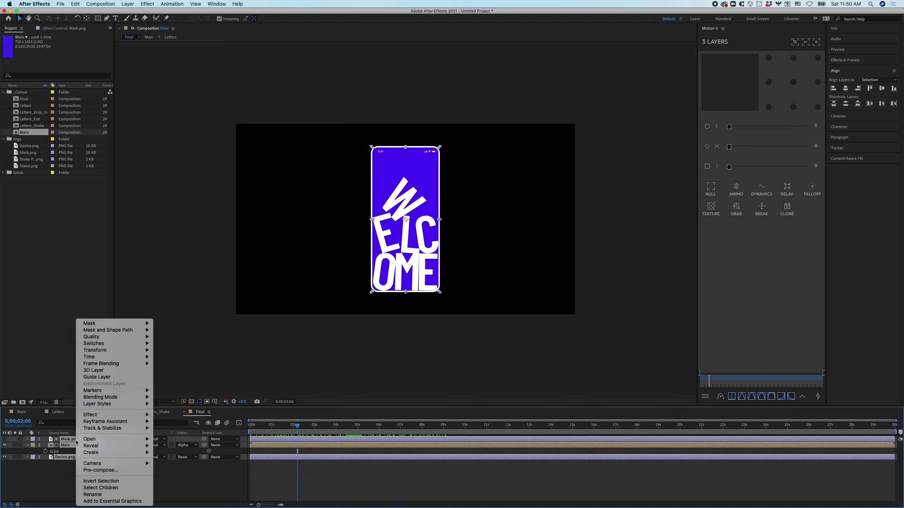
pyautogui.click(114, 470)
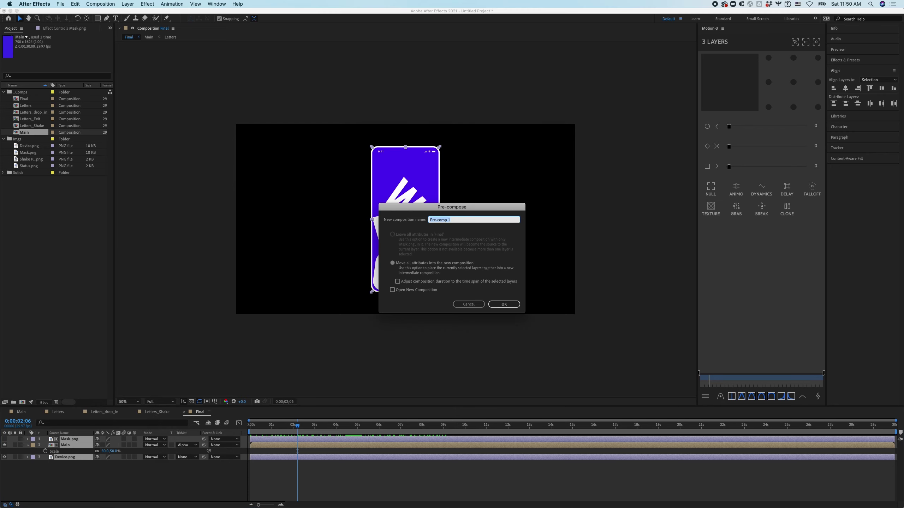
pyautogui.write('Phone')
pyautogui.press('Return')
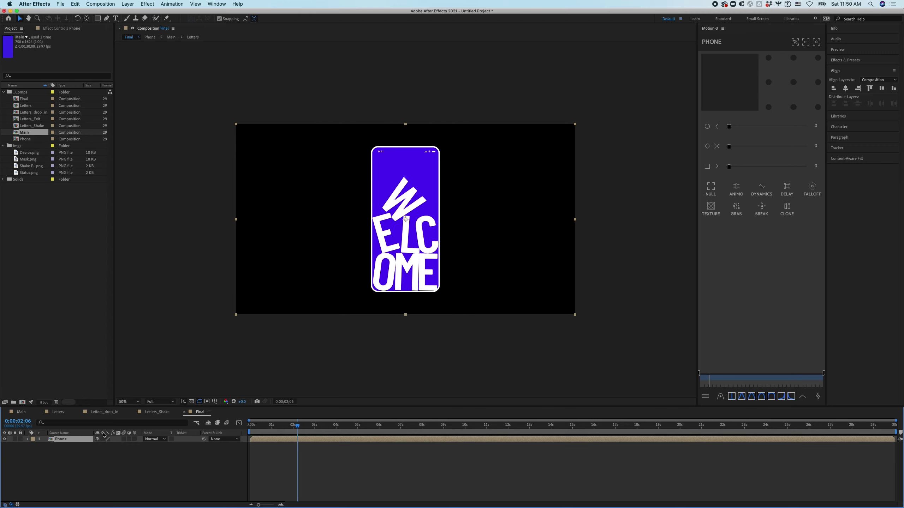
pyautogui.click(104, 440)
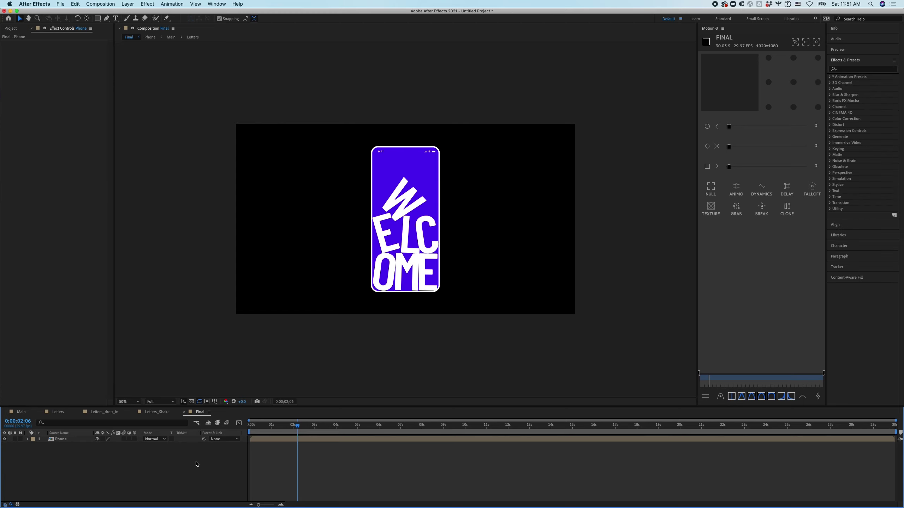
# Split the Phone layer at 0;00;05;05, where the letters have settled and the shake prompt shows.
pyautogui.moveTo(297, 427); pyautogui.dragTo(360, 440)
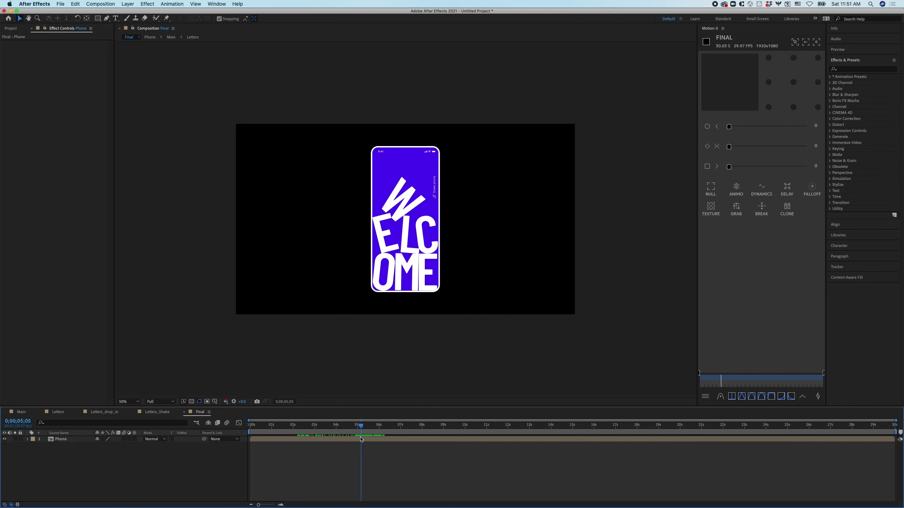
pyautogui.click(362, 440)
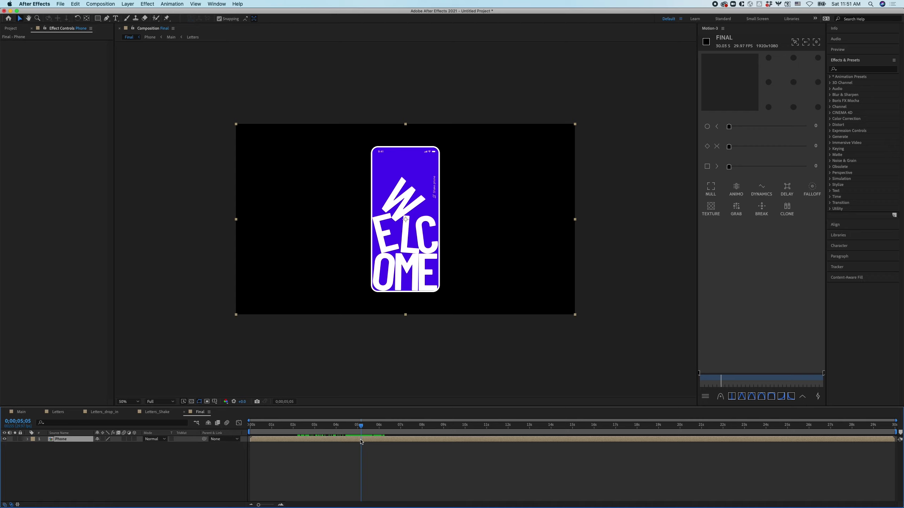
pyautogui.press('super+shift+d')
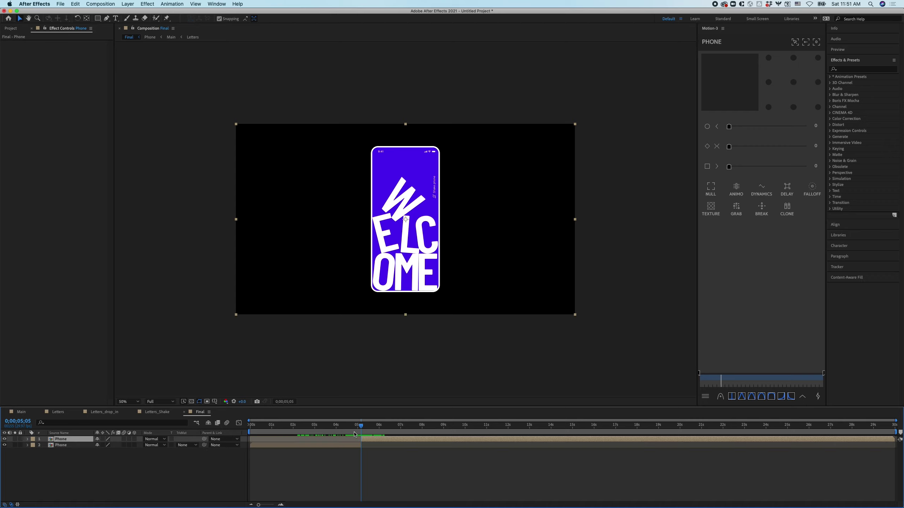
# Split the second Phone segment at 0;00;07;10, once the letters have left the screen.
pyautogui.moveTo(362, 428); pyautogui.dragTo(403, 430)
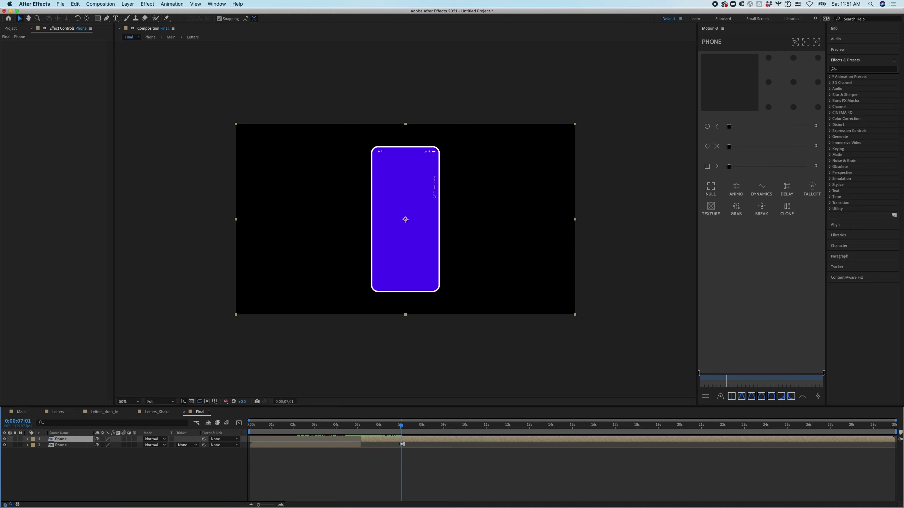
pyautogui.moveTo(402, 428); pyautogui.dragTo(408, 428)
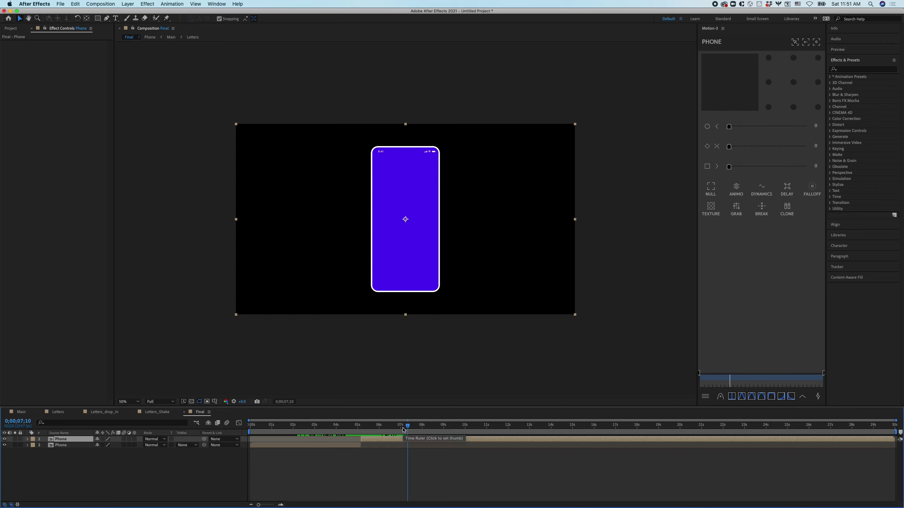
pyautogui.press('super+shift+d')
# Find the wiggle presets and apply Wiggle - position to the middle Phone segment.
pyautogui.moveTo(405, 429); pyautogui.dragTo(381, 431)
pyautogui.click(78, 446)
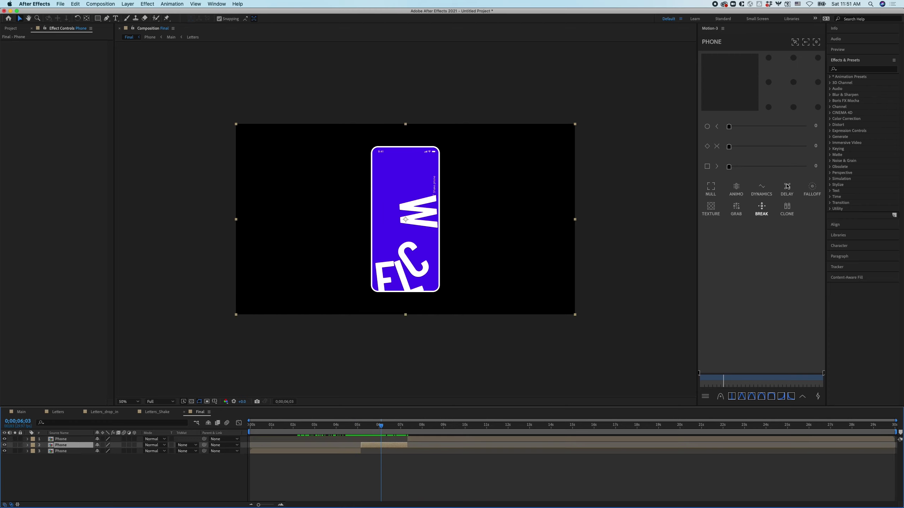
pyautogui.click(852, 70)
pyautogui.write('wiggle')
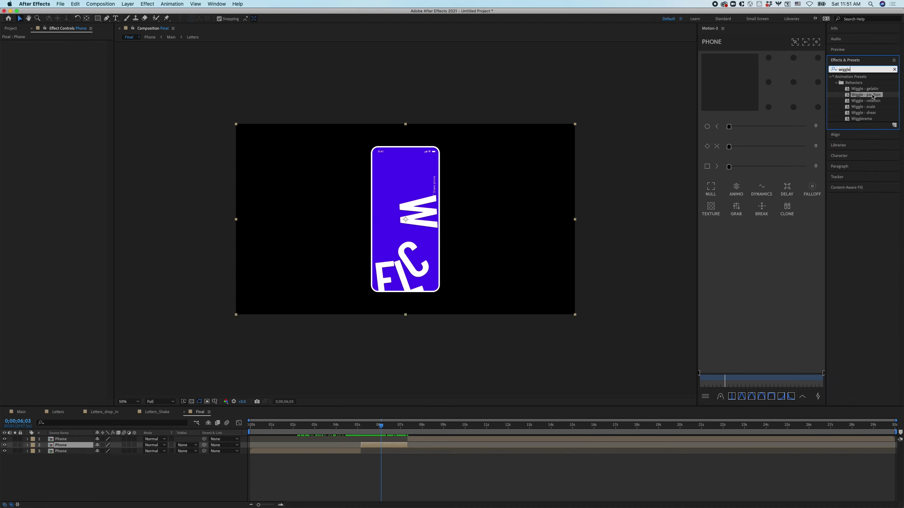
pyautogui.doubleClick(868, 95)
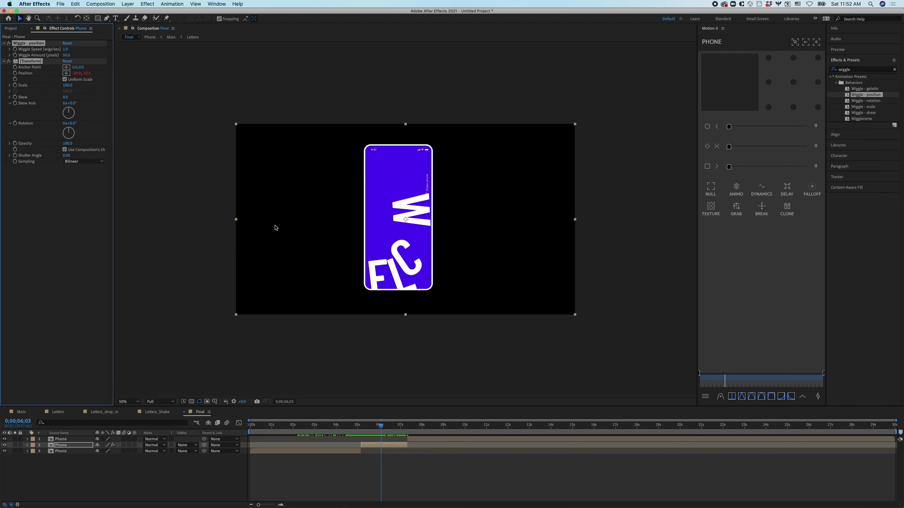
# Set the Wiggle Speed of the middle Phone segment to 8 and preview the shake.
pyautogui.moveTo(387, 426); pyautogui.dragTo(317, 426)
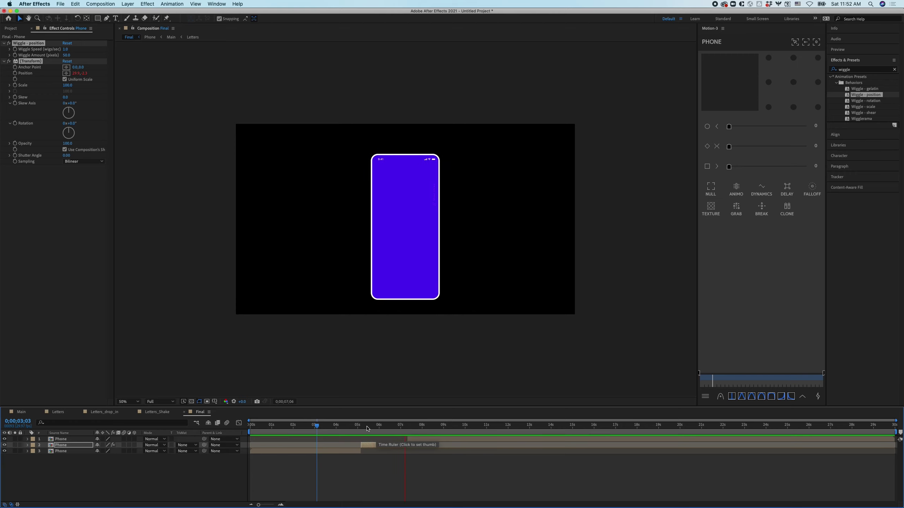
pyautogui.click(359, 427)
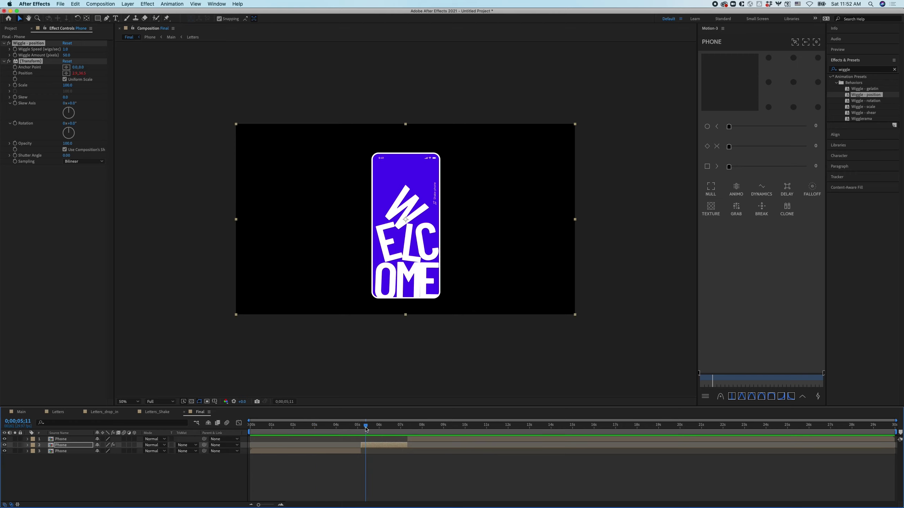
pyautogui.click(361, 426)
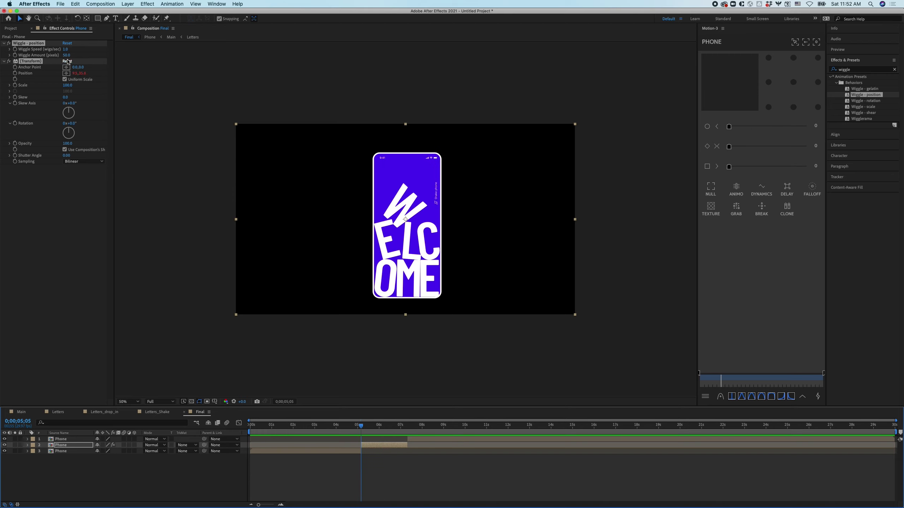
pyautogui.moveTo(65, 52); pyautogui.dragTo(71, 54)
pyautogui.moveTo(361, 426); pyautogui.dragTo(357, 426)
pyautogui.press('space')
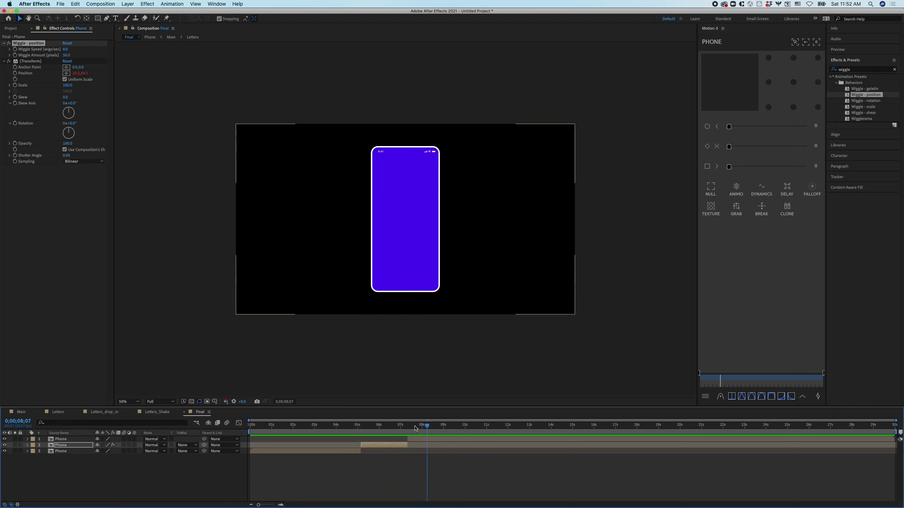
pyautogui.click(353, 434)
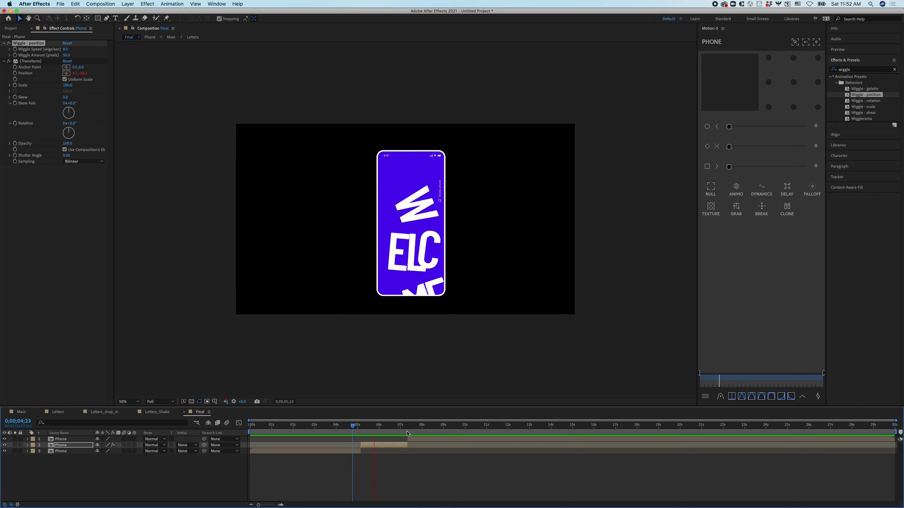
pyautogui.click(399, 426)
pyautogui.moveTo(401, 427); pyautogui.dragTo(359, 435)
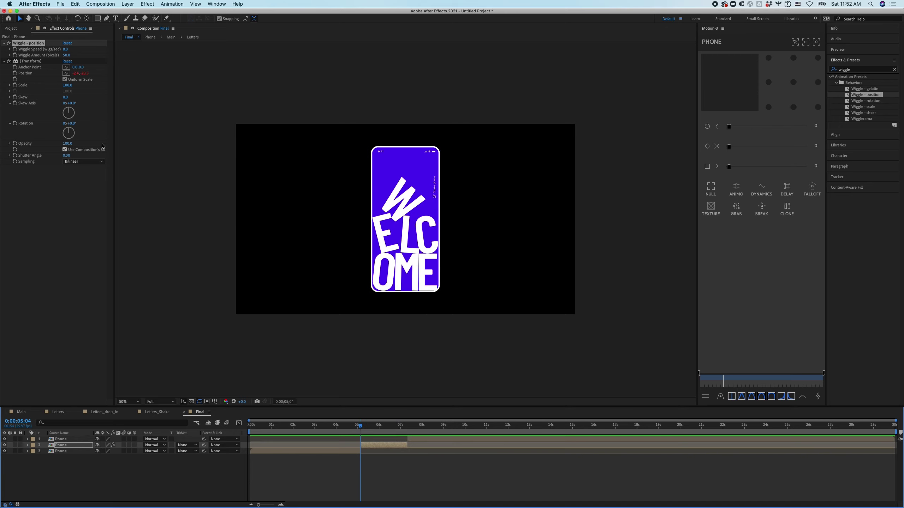
# Expand the middle Phone segment's Wiggle - position properties in the timeline and widen the name column so their labels are readable.
pyautogui.click(42, 55)
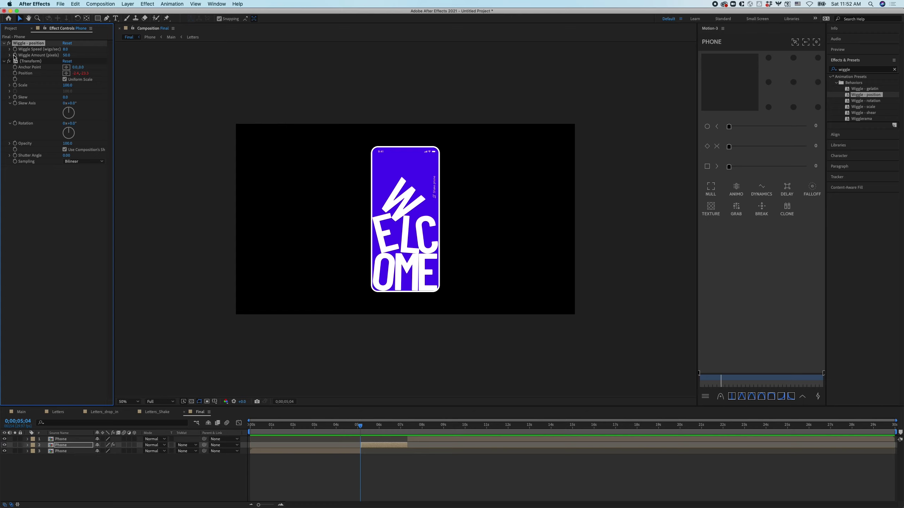
pyautogui.click(70, 446)
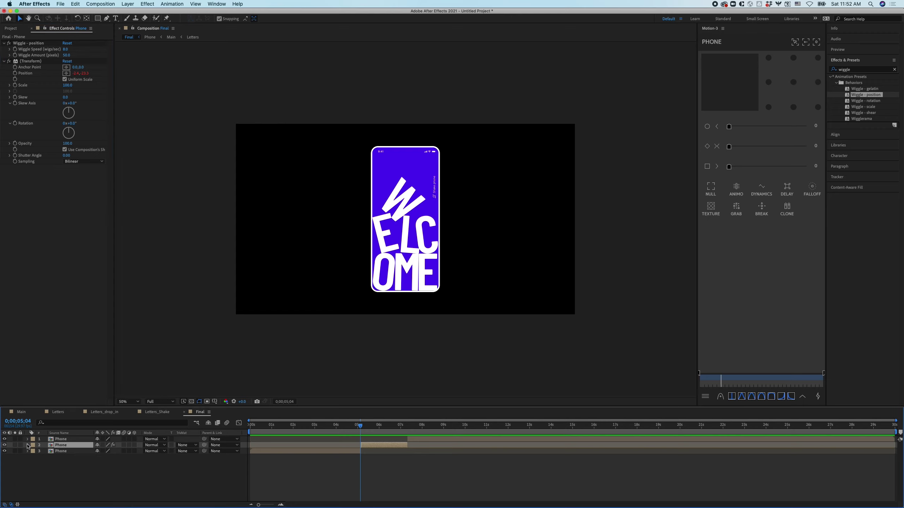
pyautogui.click(28, 445)
pyautogui.click(35, 451)
pyautogui.click(50, 463)
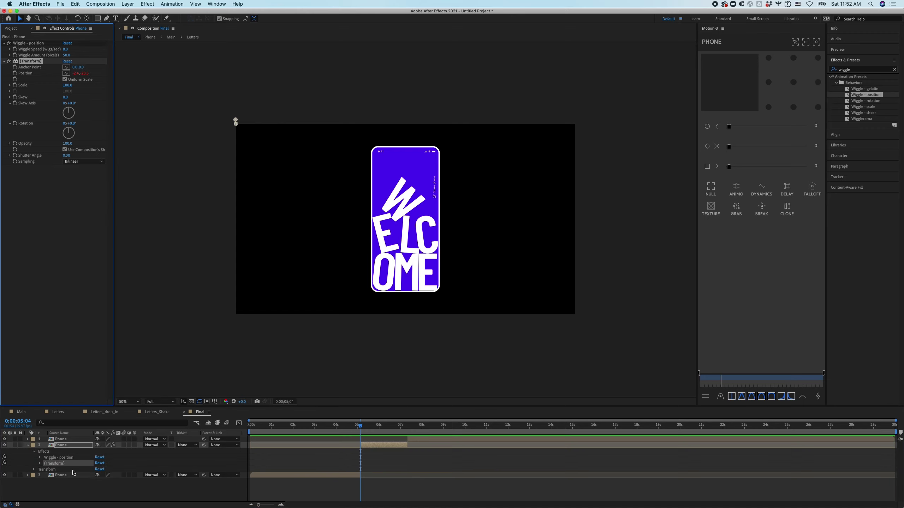
pyautogui.click(40, 458)
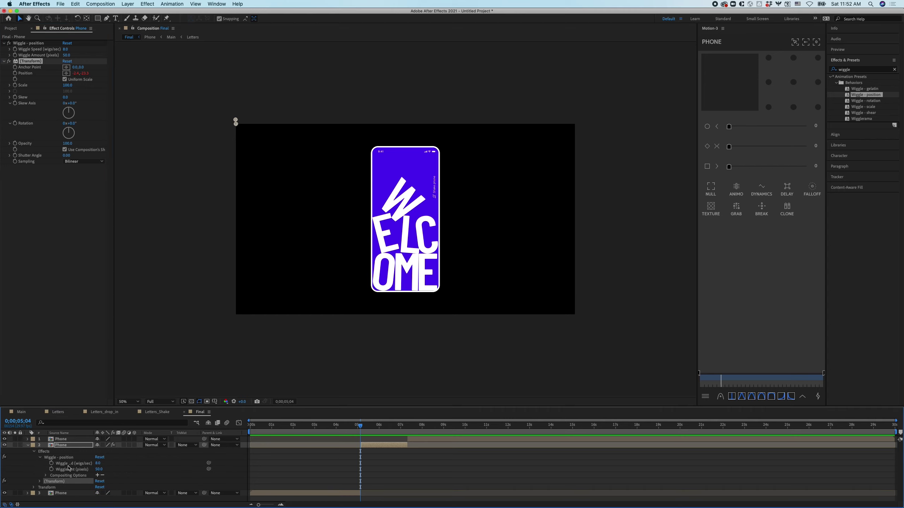
pyautogui.moveTo(94, 432); pyautogui.dragTo(111, 432)
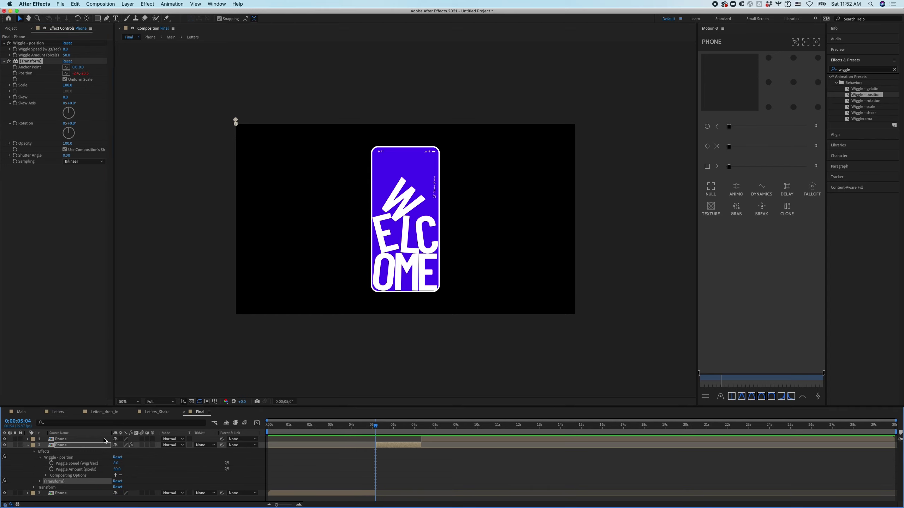
# Keyframe the middle Phone segment's Wiggle Amount at 0 at 0;00;05;04 and at 50 at 0;00;05;18.
pyautogui.click(52, 469)
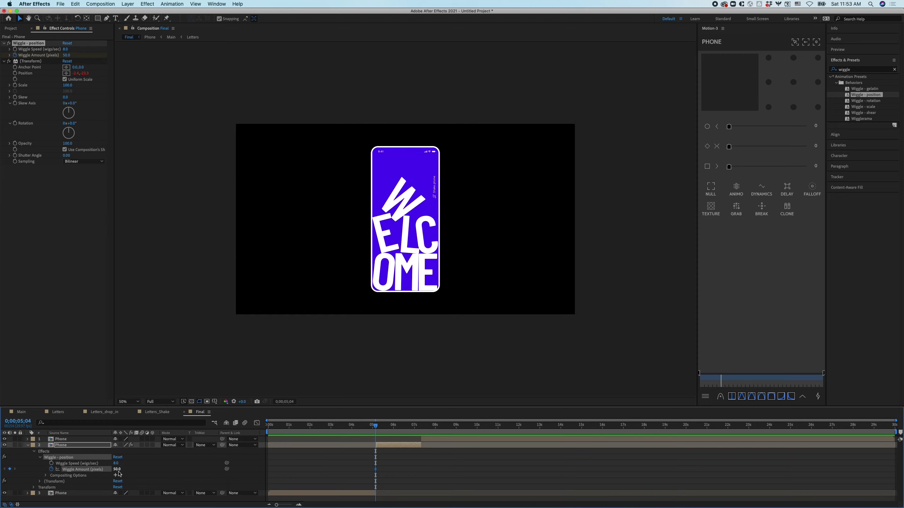
pyautogui.moveTo(118, 470); pyautogui.dragTo(60, 475)
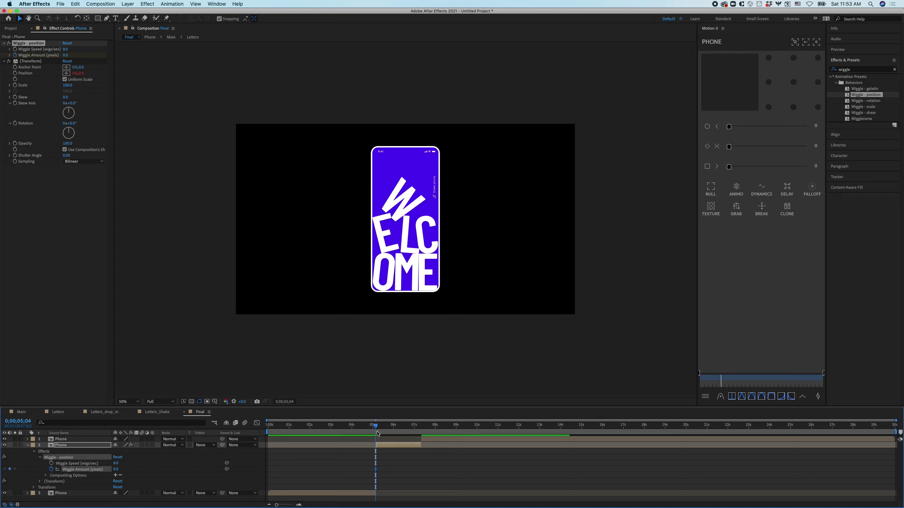
pyautogui.moveTo(375, 426); pyautogui.dragTo(388, 434)
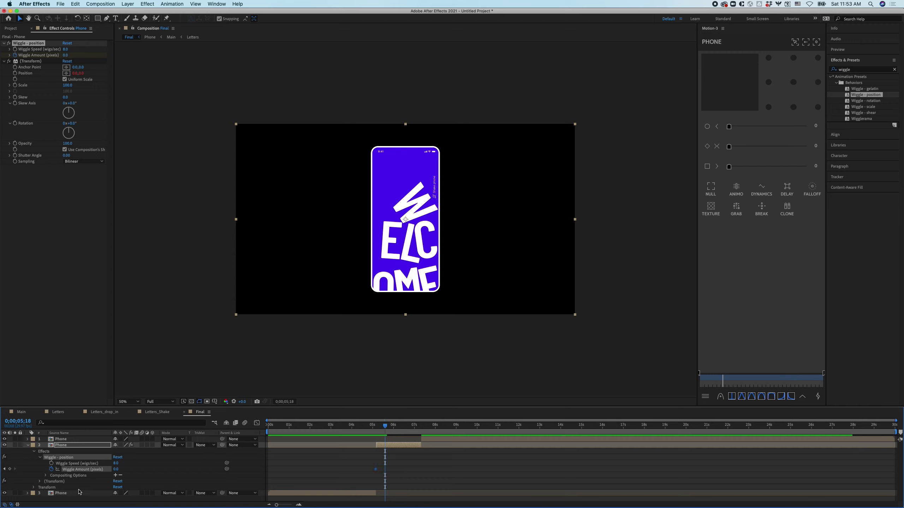
pyautogui.click(116, 469)
pyautogui.write('50')
pyautogui.press('Return')
# Copy the Wiggle Amount keyframe of 50 to 0;00;06;22 to hold the shake.
pyautogui.click(390, 428)
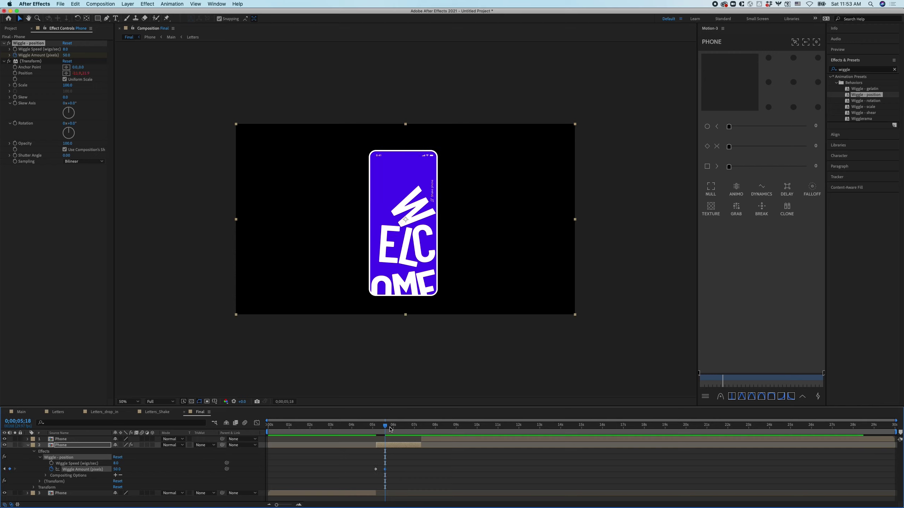
pyautogui.moveTo(393, 431); pyautogui.dragTo(408, 432)
pyautogui.moveTo(393, 473); pyautogui.dragTo(383, 467)
pyautogui.press('super+c')
pyautogui.press('super+v')
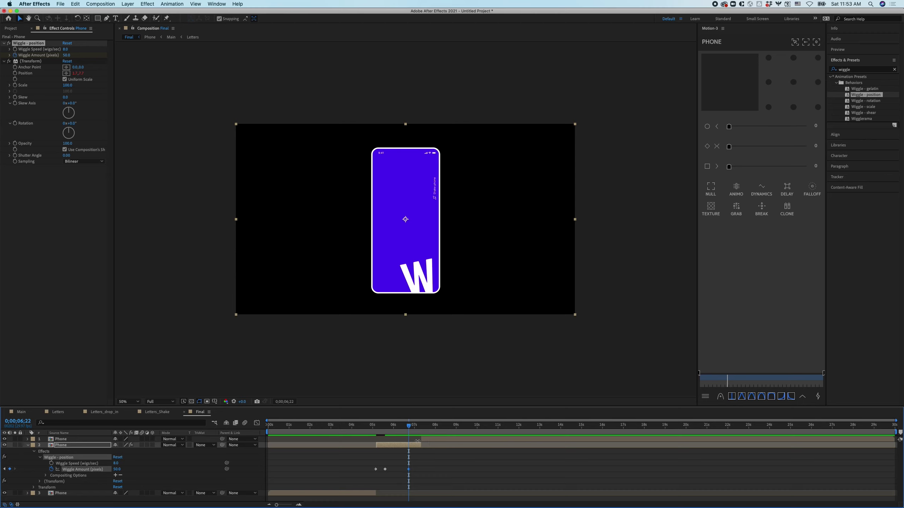
# Keyframe the Wiggle Amount at 0 at 0;00;07;10, where the middle Phone segment ends.
pyautogui.click(414, 429)
pyautogui.moveTo(414, 430); pyautogui.dragTo(421, 431)
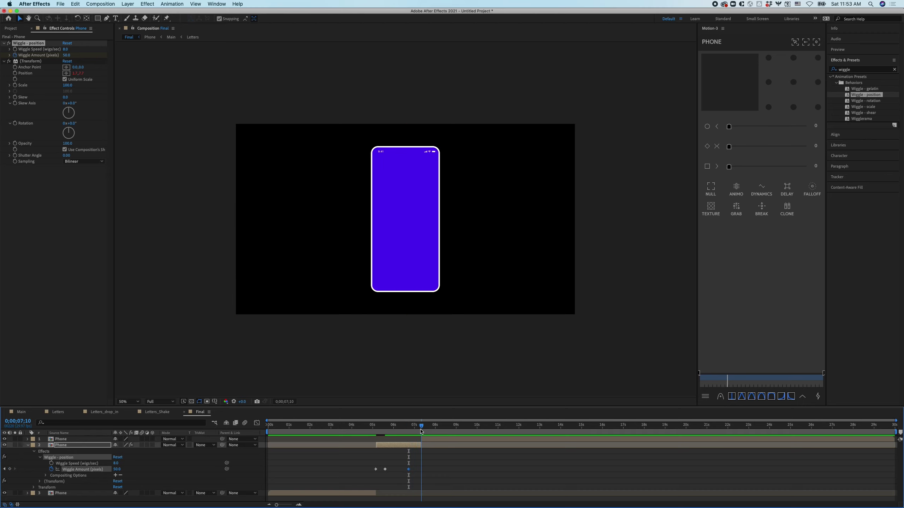
pyautogui.click(118, 469)
pyautogui.write('0')
pyautogui.press('Return')
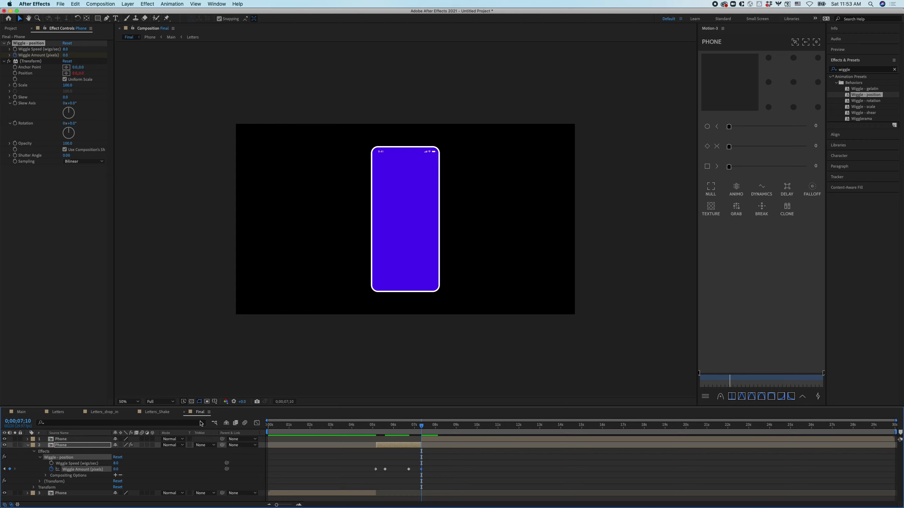
# Preview the eased phone shake from just before the middle segment.
pyautogui.click(368, 427)
pyautogui.press('space')
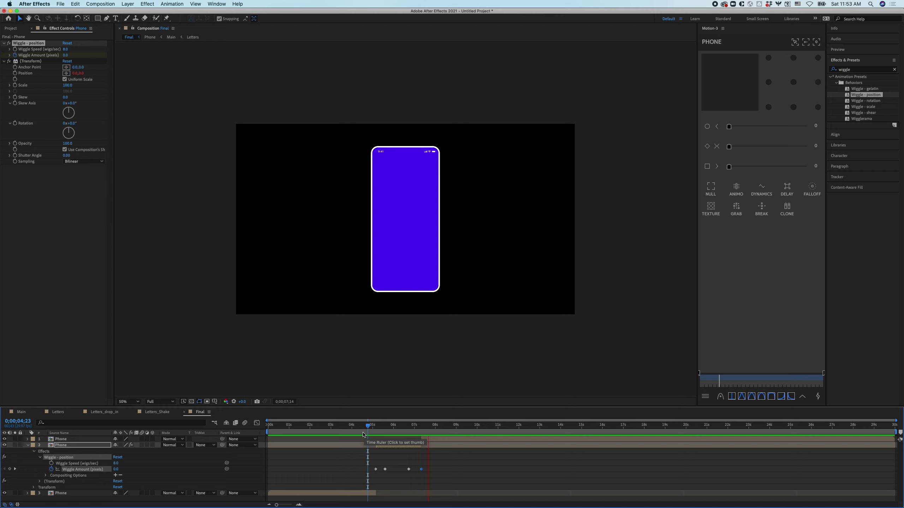
pyautogui.press('space')
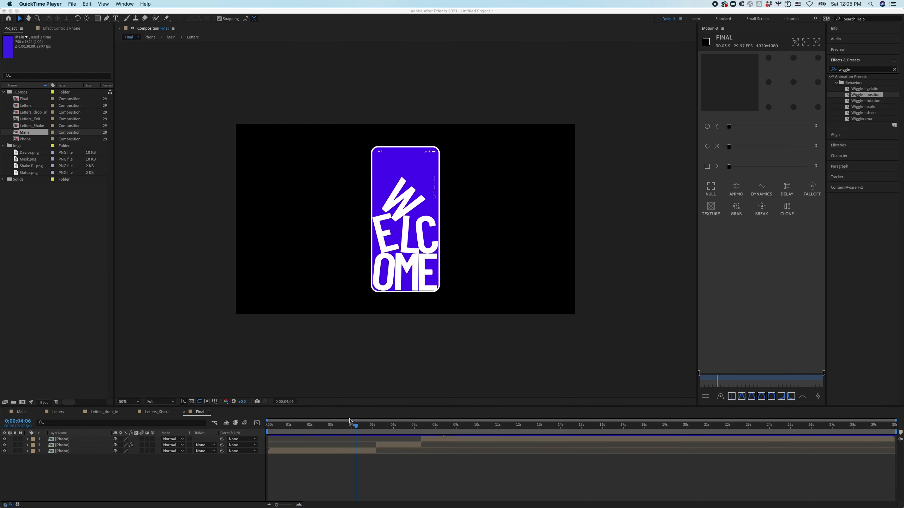
# Enable motion blur on all three Phone layers.
pyautogui.click(356, 427)
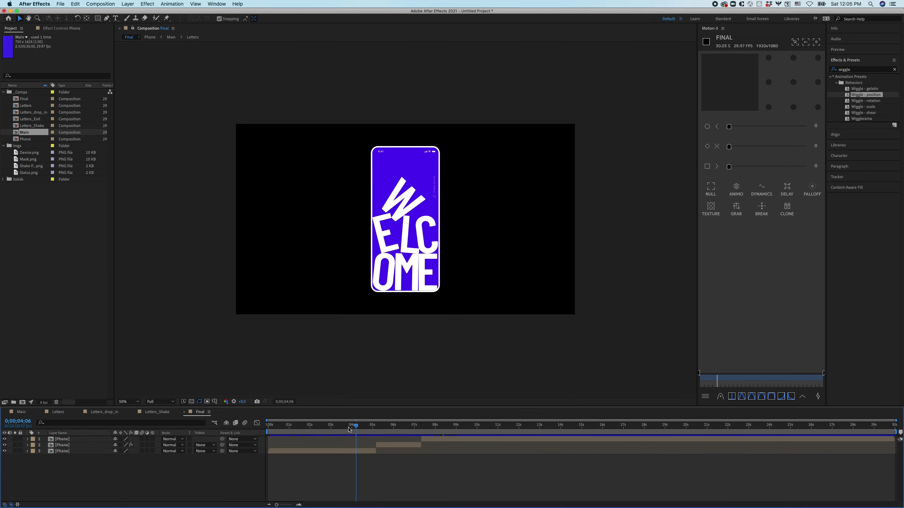
pyautogui.click(353, 427)
pyautogui.moveTo(353, 427); pyautogui.dragTo(372, 429)
pyautogui.click(89, 440)
pyautogui.keyDown('shift'); pyautogui.click(79, 451); pyautogui.keyUp('shift')
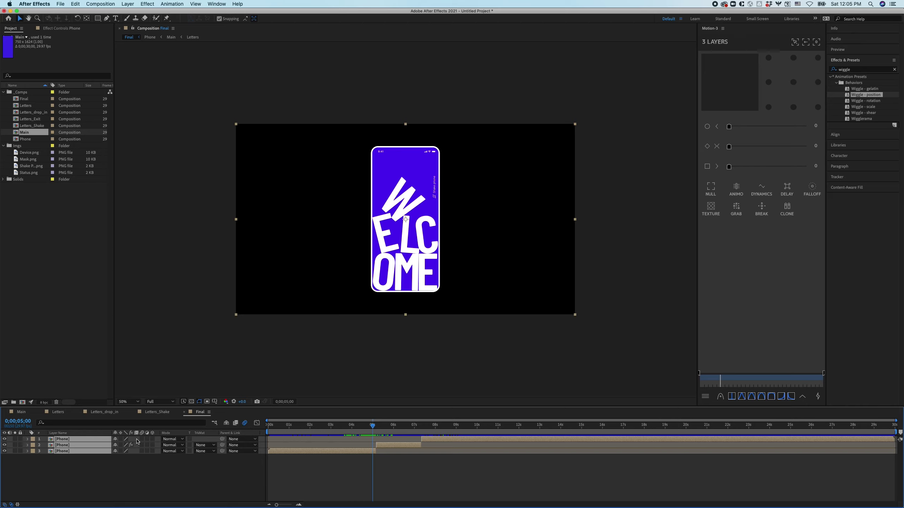
pyautogui.moveTo(142, 439); pyautogui.dragTo(141, 446)
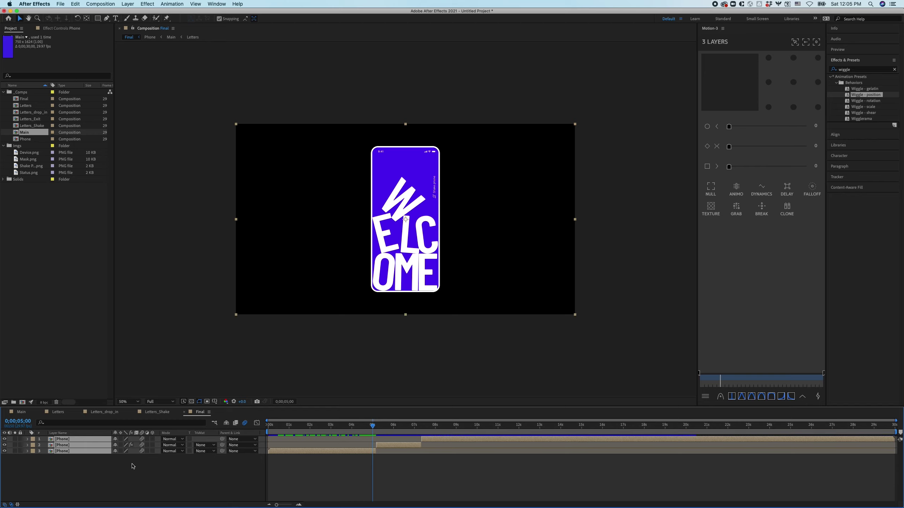
# Play the shake repeatedly at 100% magnification to check the motion blur on the phone and letters.
pyautogui.press('space')
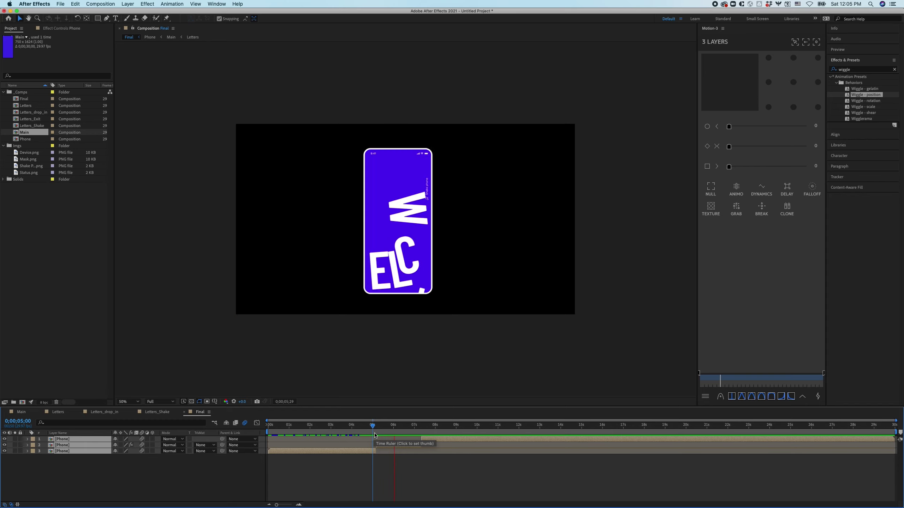
pyautogui.press('.')
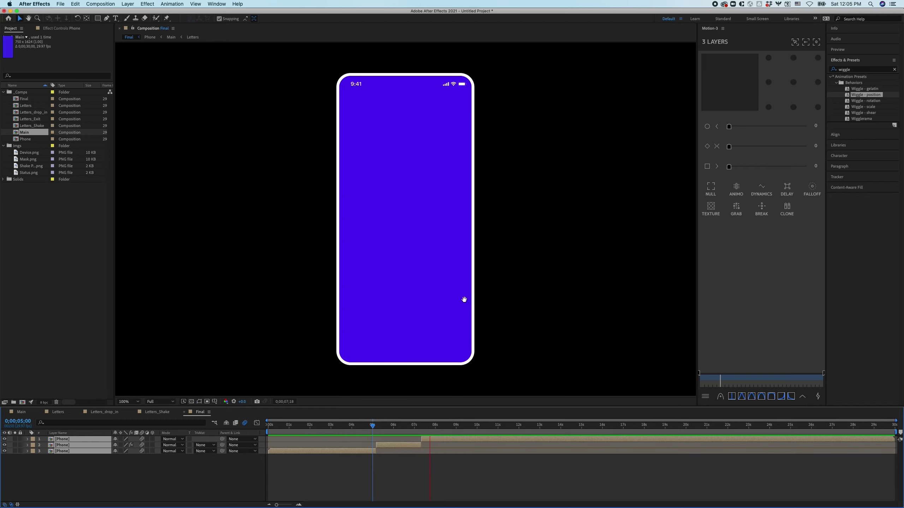
pyautogui.press('space')
pyautogui.moveTo(408, 425); pyautogui.dragTo(369, 428)
pyautogui.press('space')
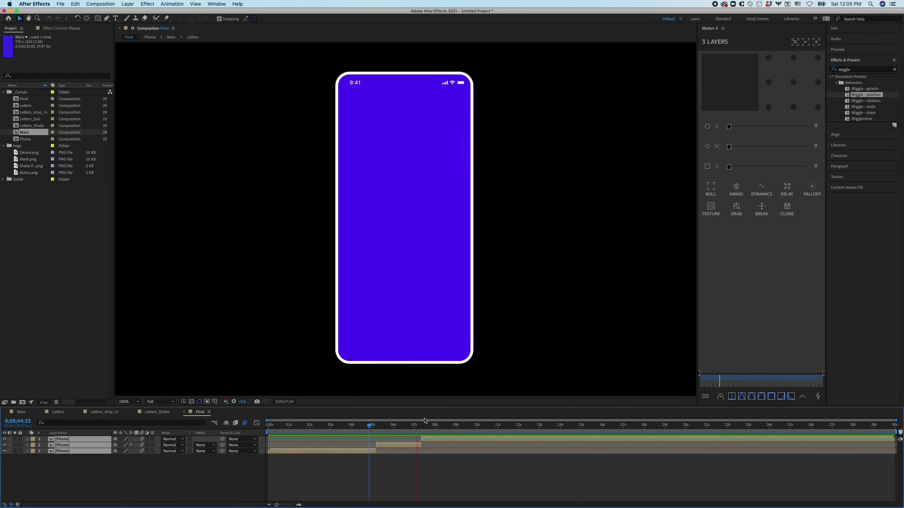
pyautogui.press('space')
pyautogui.moveTo(425, 426); pyautogui.dragTo(366, 426)
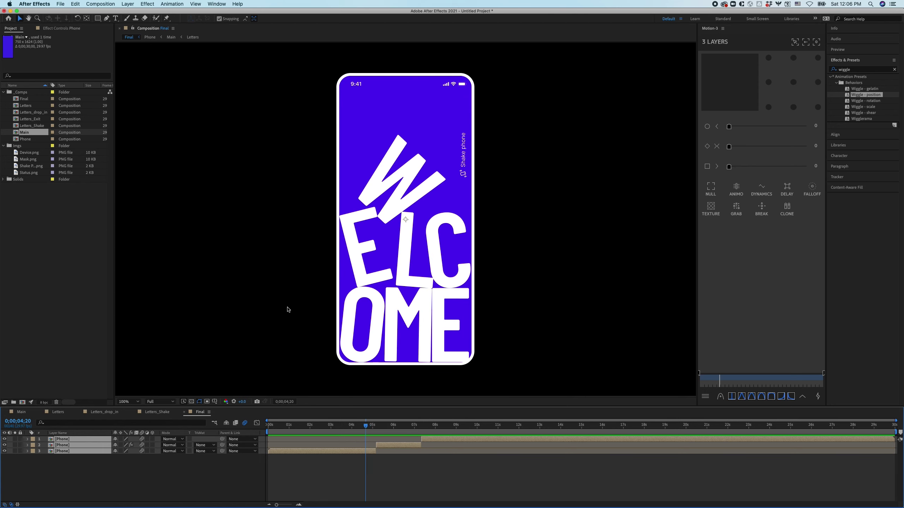
pyautogui.press(',')
# Add a full-frame purple rectangle shape layer beneath the Phone layers and rename it BG.
pyautogui.click(83, 470)
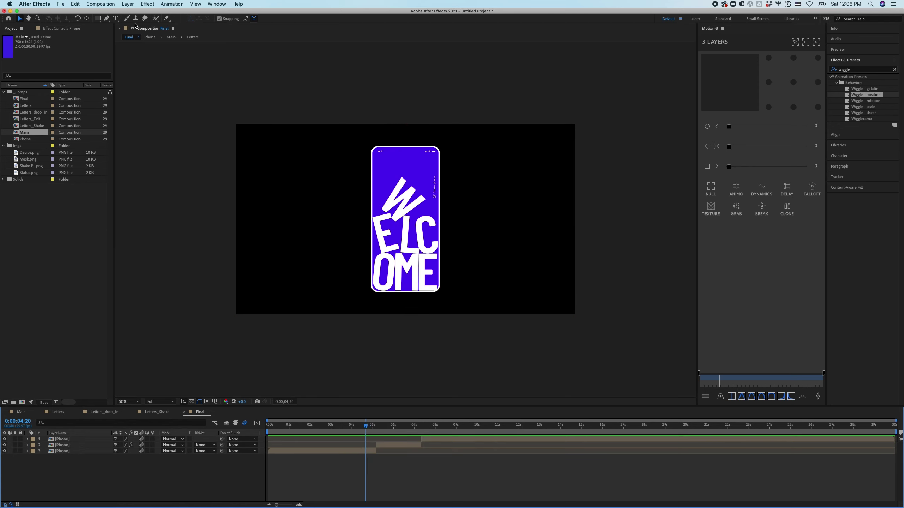
pyautogui.doubleClick(97, 18)
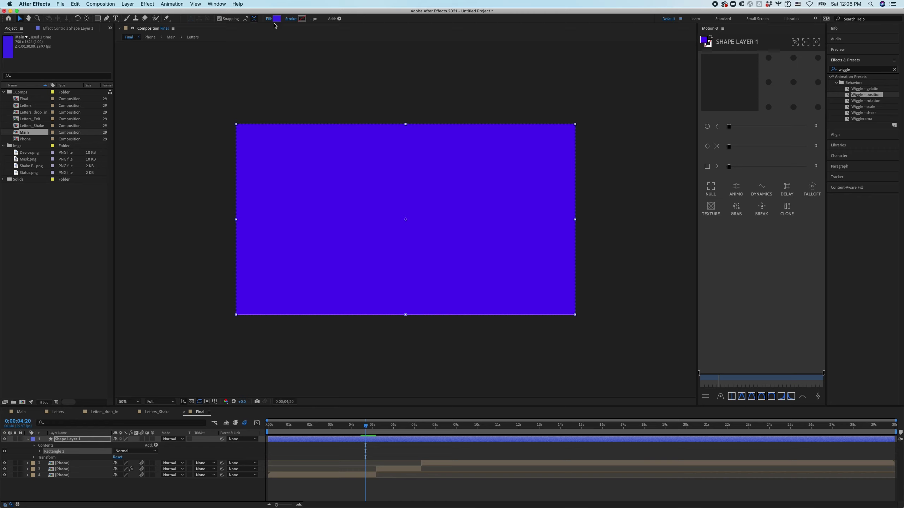
pyautogui.moveTo(81, 436); pyautogui.dragTo(77, 485)
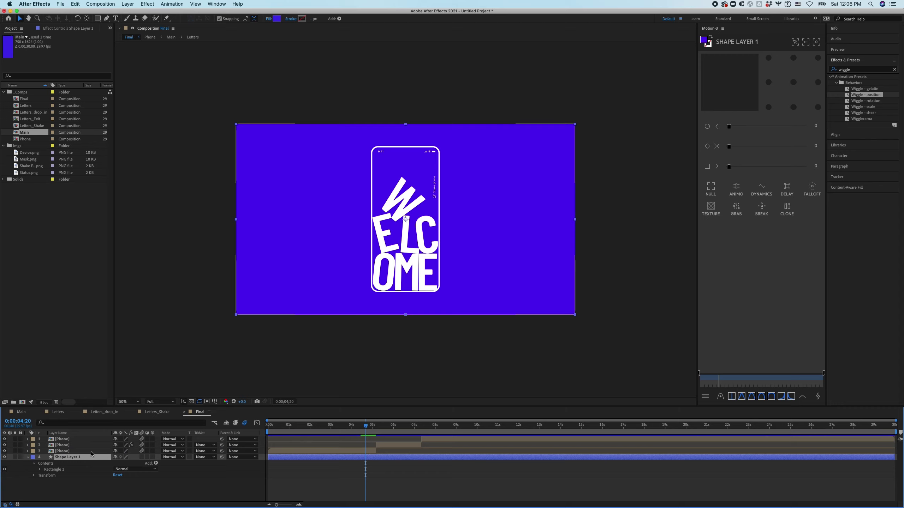
pyautogui.press('Return')
pyautogui.write('BG')
pyautogui.press('Return')
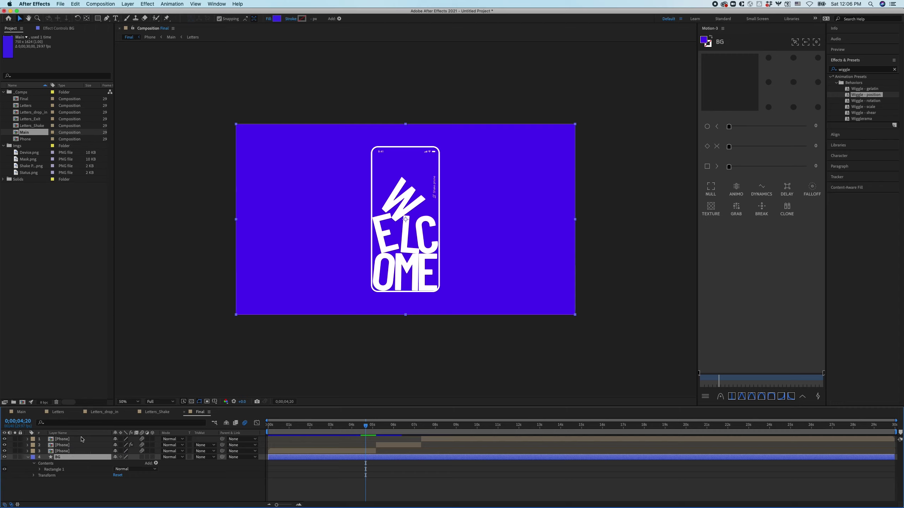
# Limit the work area to about the first 9 seconds and add the Final composition to the Adobe Media Encoder queue.
pyautogui.moveTo(895, 431); pyautogui.dragTo(468, 426)
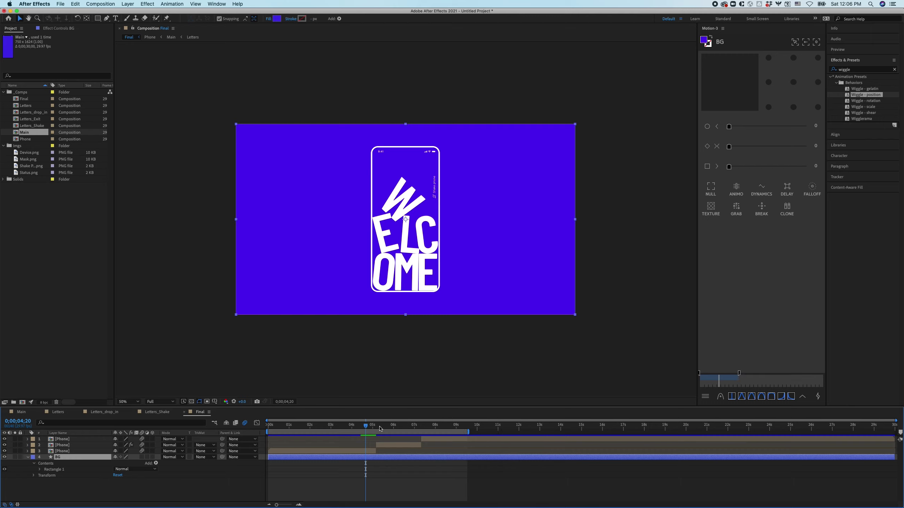
pyautogui.moveTo(380, 426); pyautogui.dragTo(265, 429)
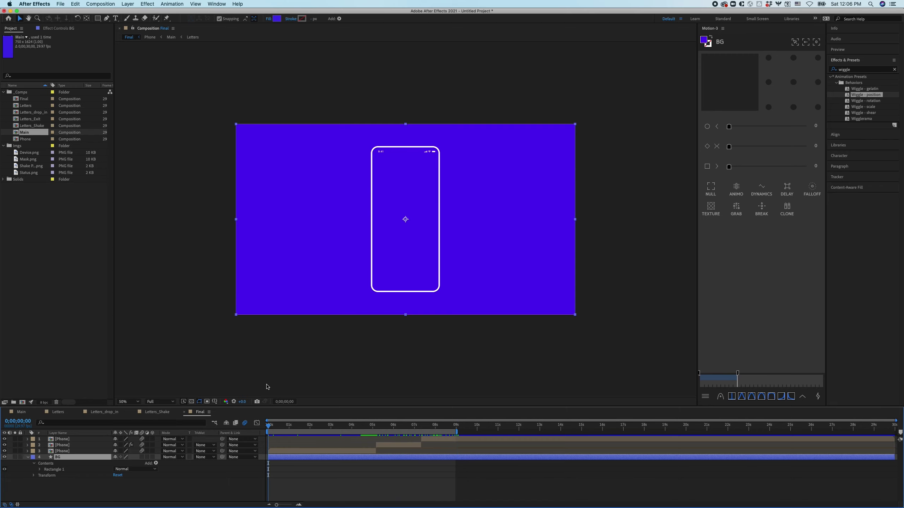
pyautogui.click(61, 3)
pyautogui.moveTo(72, 111)
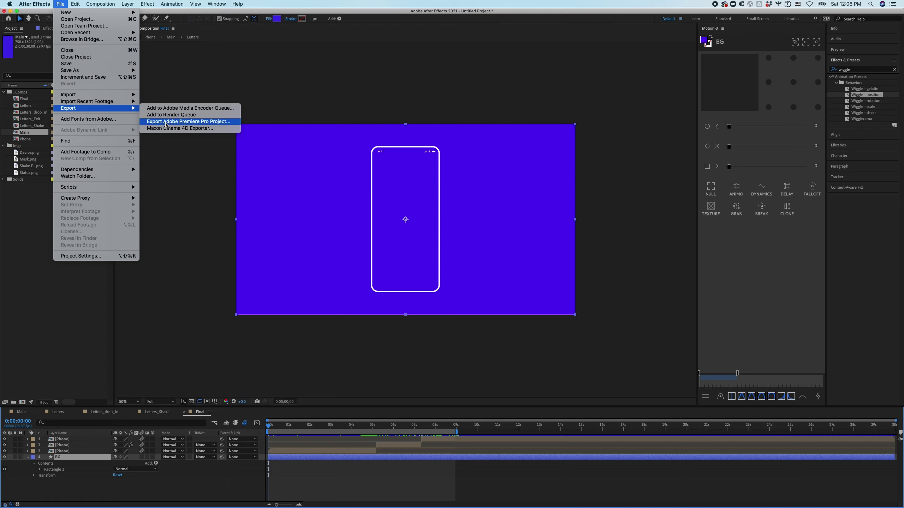
pyautogui.click(179, 109)
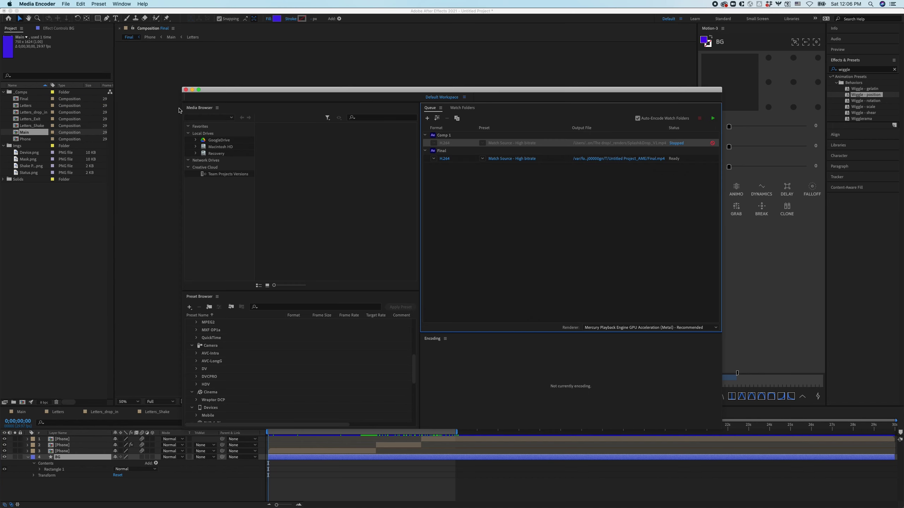
# Set the Final composition's output to an MP4 file named Final Render on the Desktop.
pyautogui.click(463, 152)
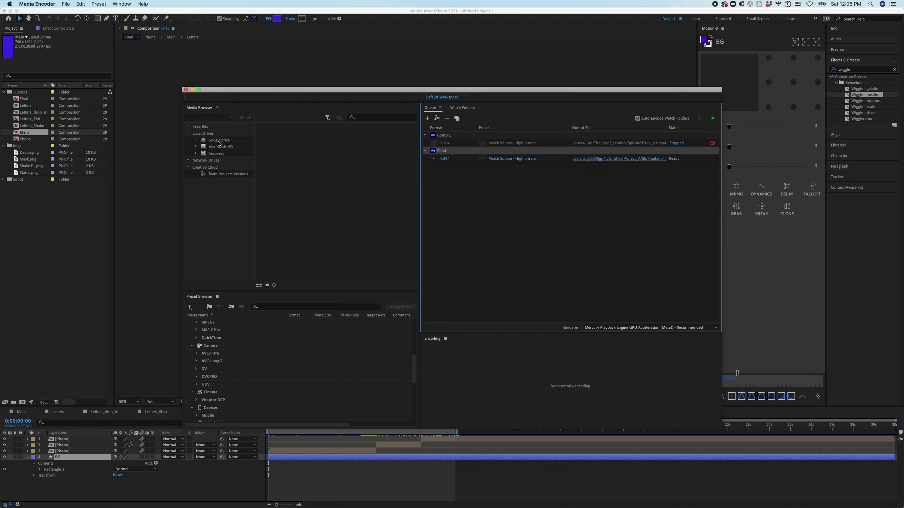
pyautogui.click(590, 159)
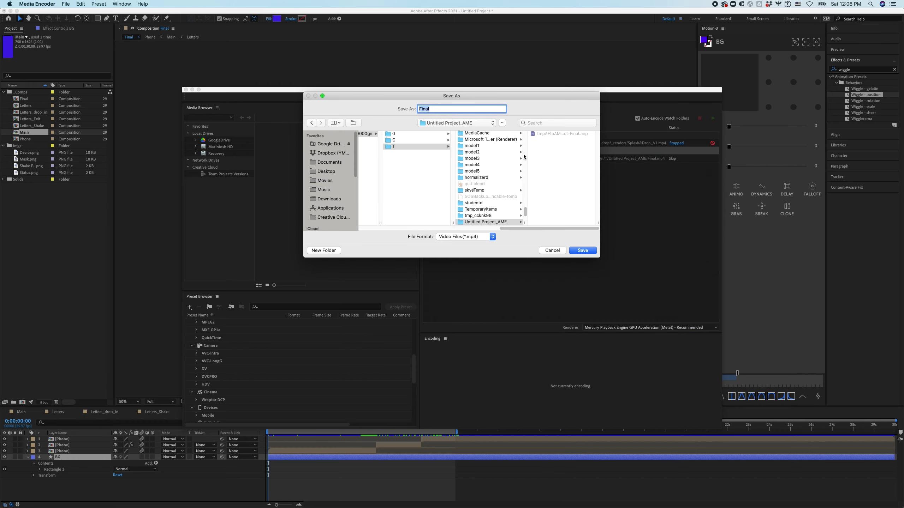
pyautogui.click(332, 171)
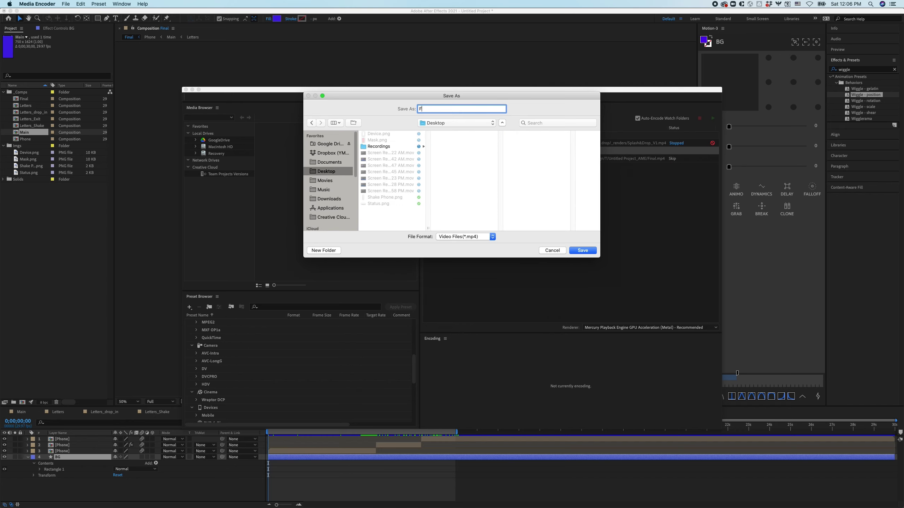
pyautogui.press('Right')
pyautogui.write('Render')
pyautogui.press('Return')
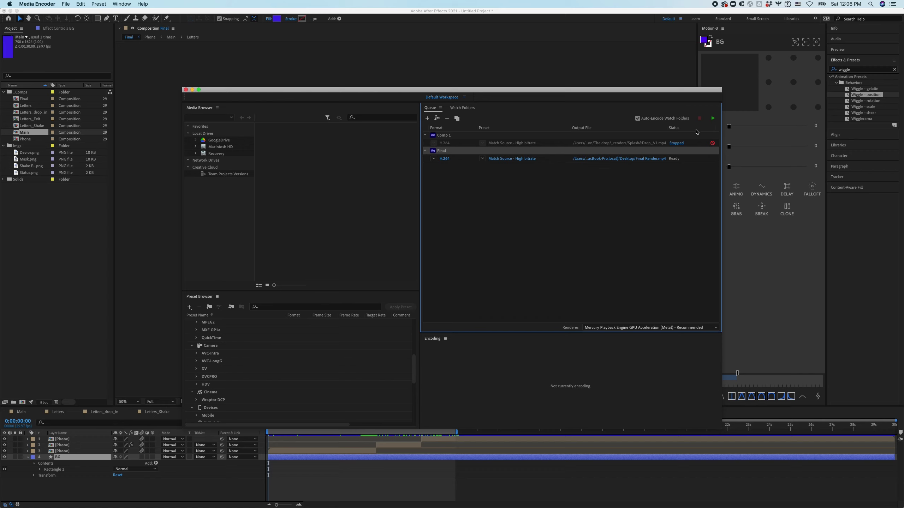
# Encode the queue and open the exported Final Render.mp4 from its Desktop folder in QuickTime Player.
pyautogui.click(712, 118)
pyautogui.click(611, 159)
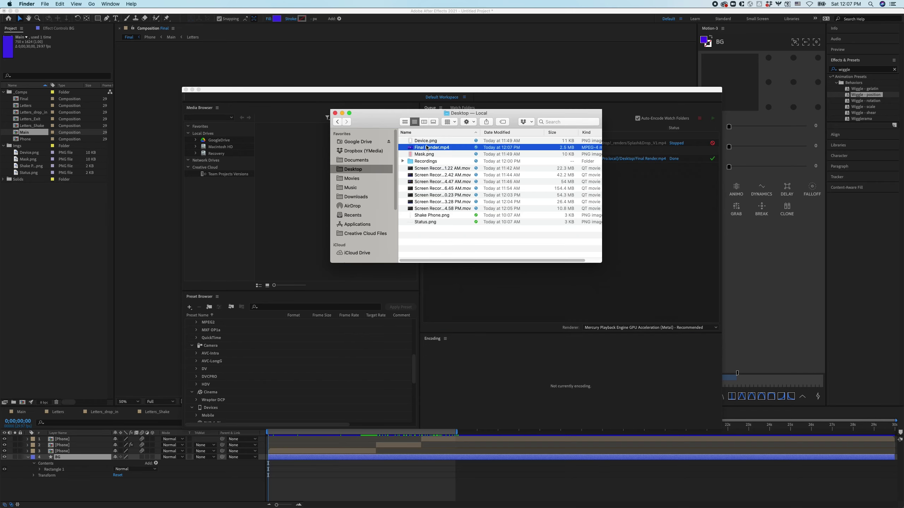
pyautogui.doubleClick(427, 147)
# Review Final Render.mp4 by replaying and scrubbing the WELCOME animation, with the playback controls moved clear of the phone.
pyautogui.press('space')
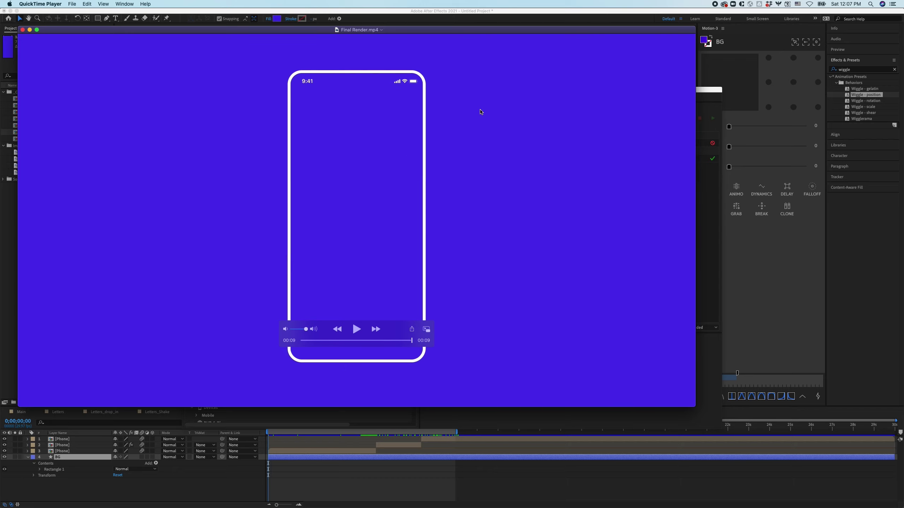
pyautogui.moveTo(397, 331); pyautogui.dragTo(562, 321)
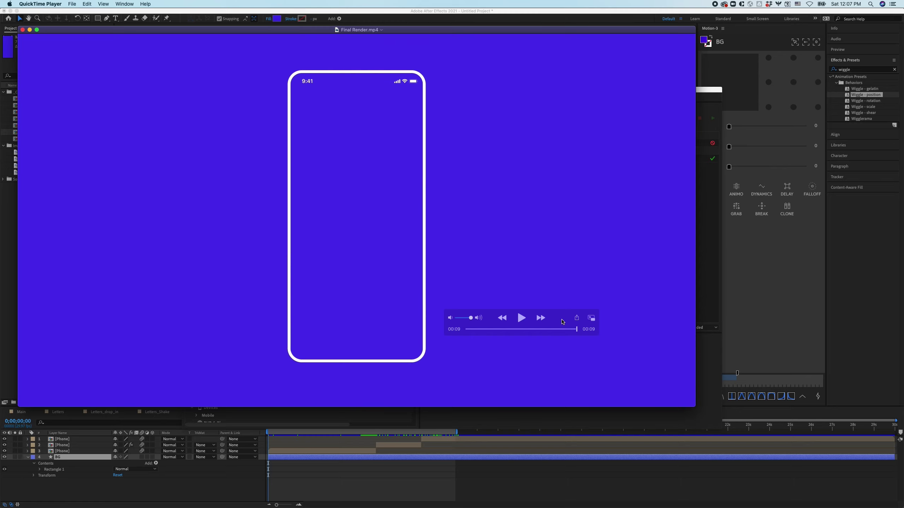
pyautogui.press('space')
pyautogui.moveTo(488, 332)
pyautogui.mouseDown()
pyautogui.moveTo(473, 332)
pyautogui.moveTo(563, 332)
pyautogui.moveTo(478, 339)
pyautogui.moveTo(501, 334)
pyautogui.mouseUp()
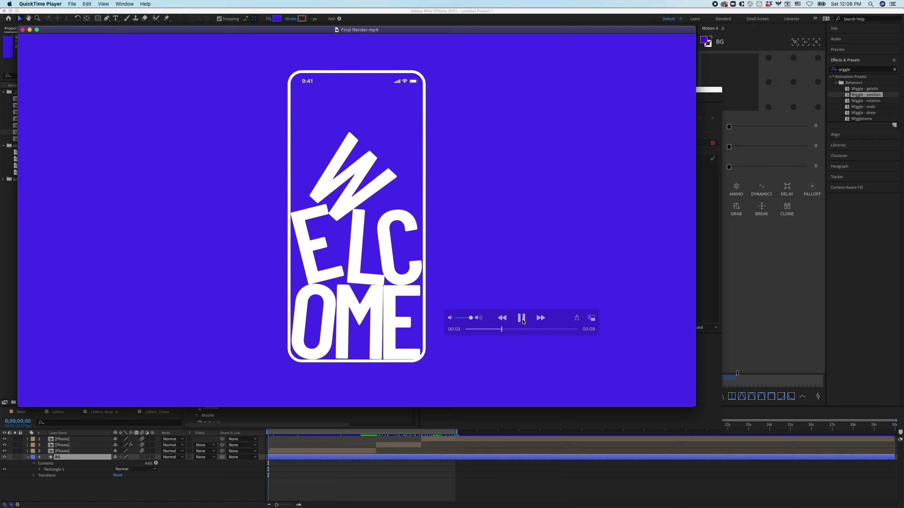
pyautogui.moveTo(508, 330); pyautogui.dragTo(468, 334)
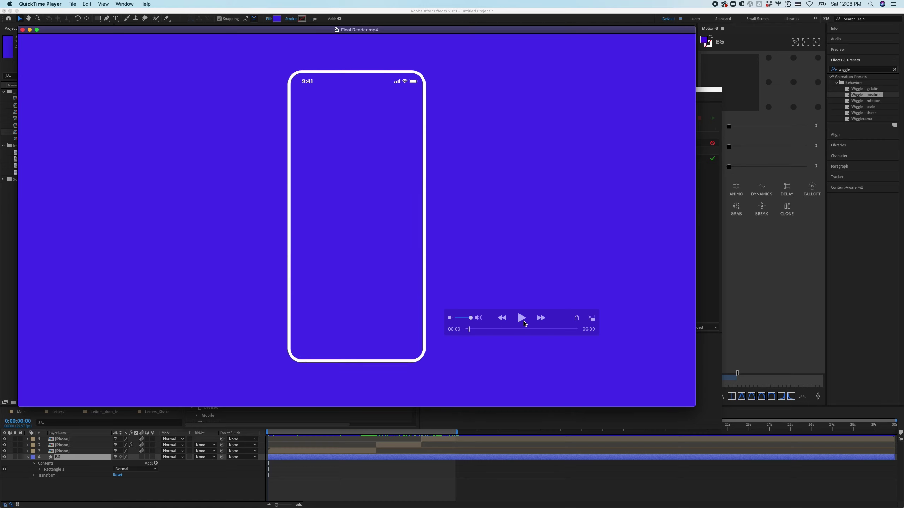